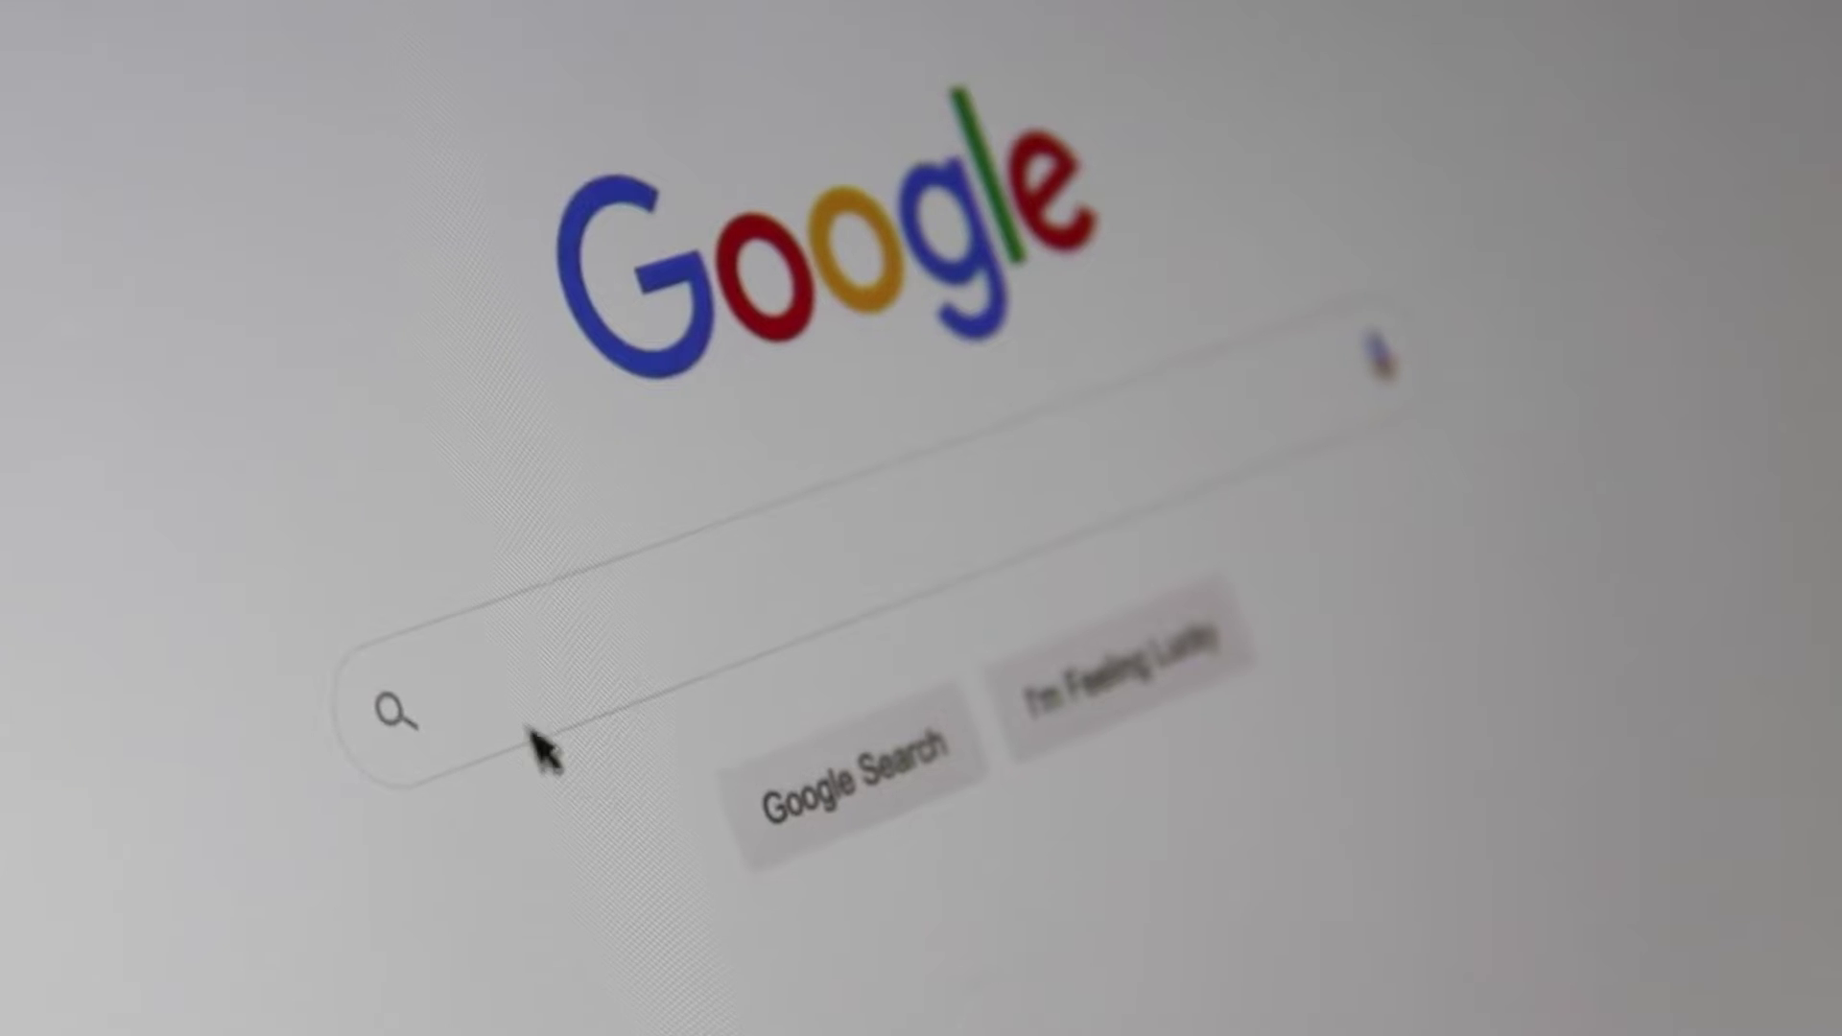
Search Google for Mailchimp and sign in to reach the account's Home dashboard.
left_click(452, 720)
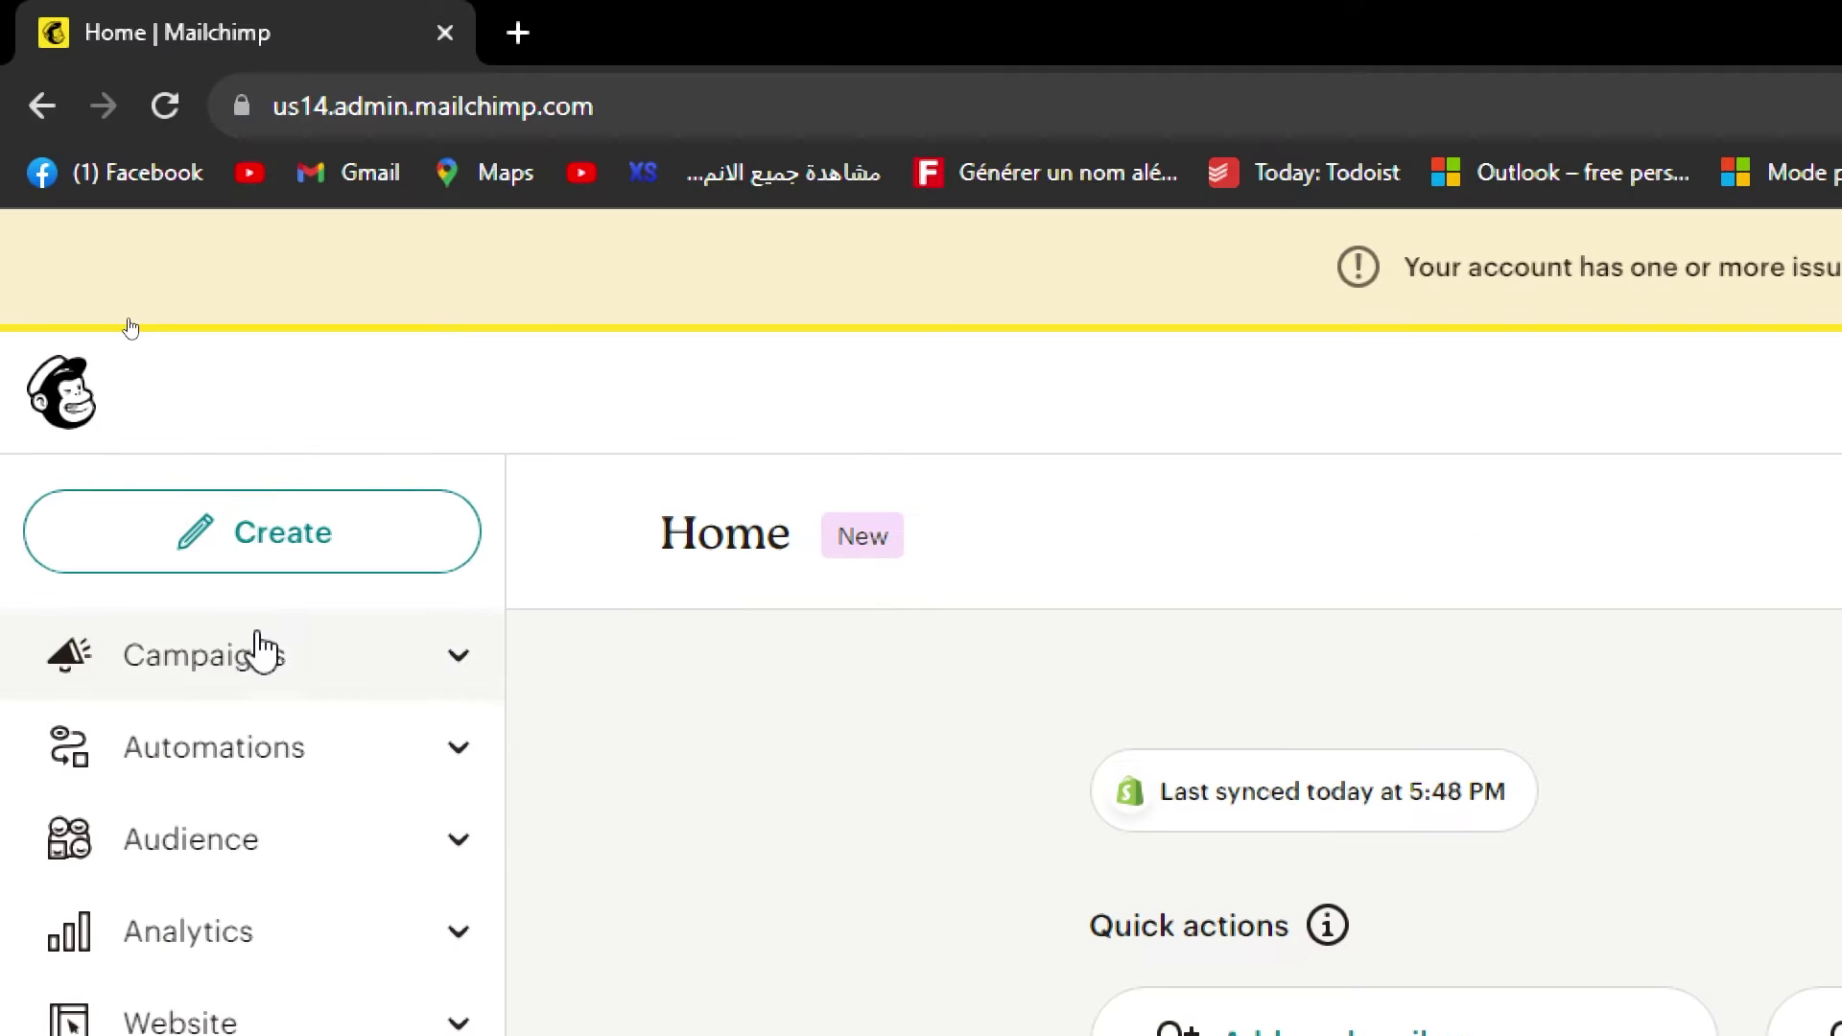
From Campaigns choose Create new to see the Regular email, Automation and Landing page options.
left_click(215, 689)
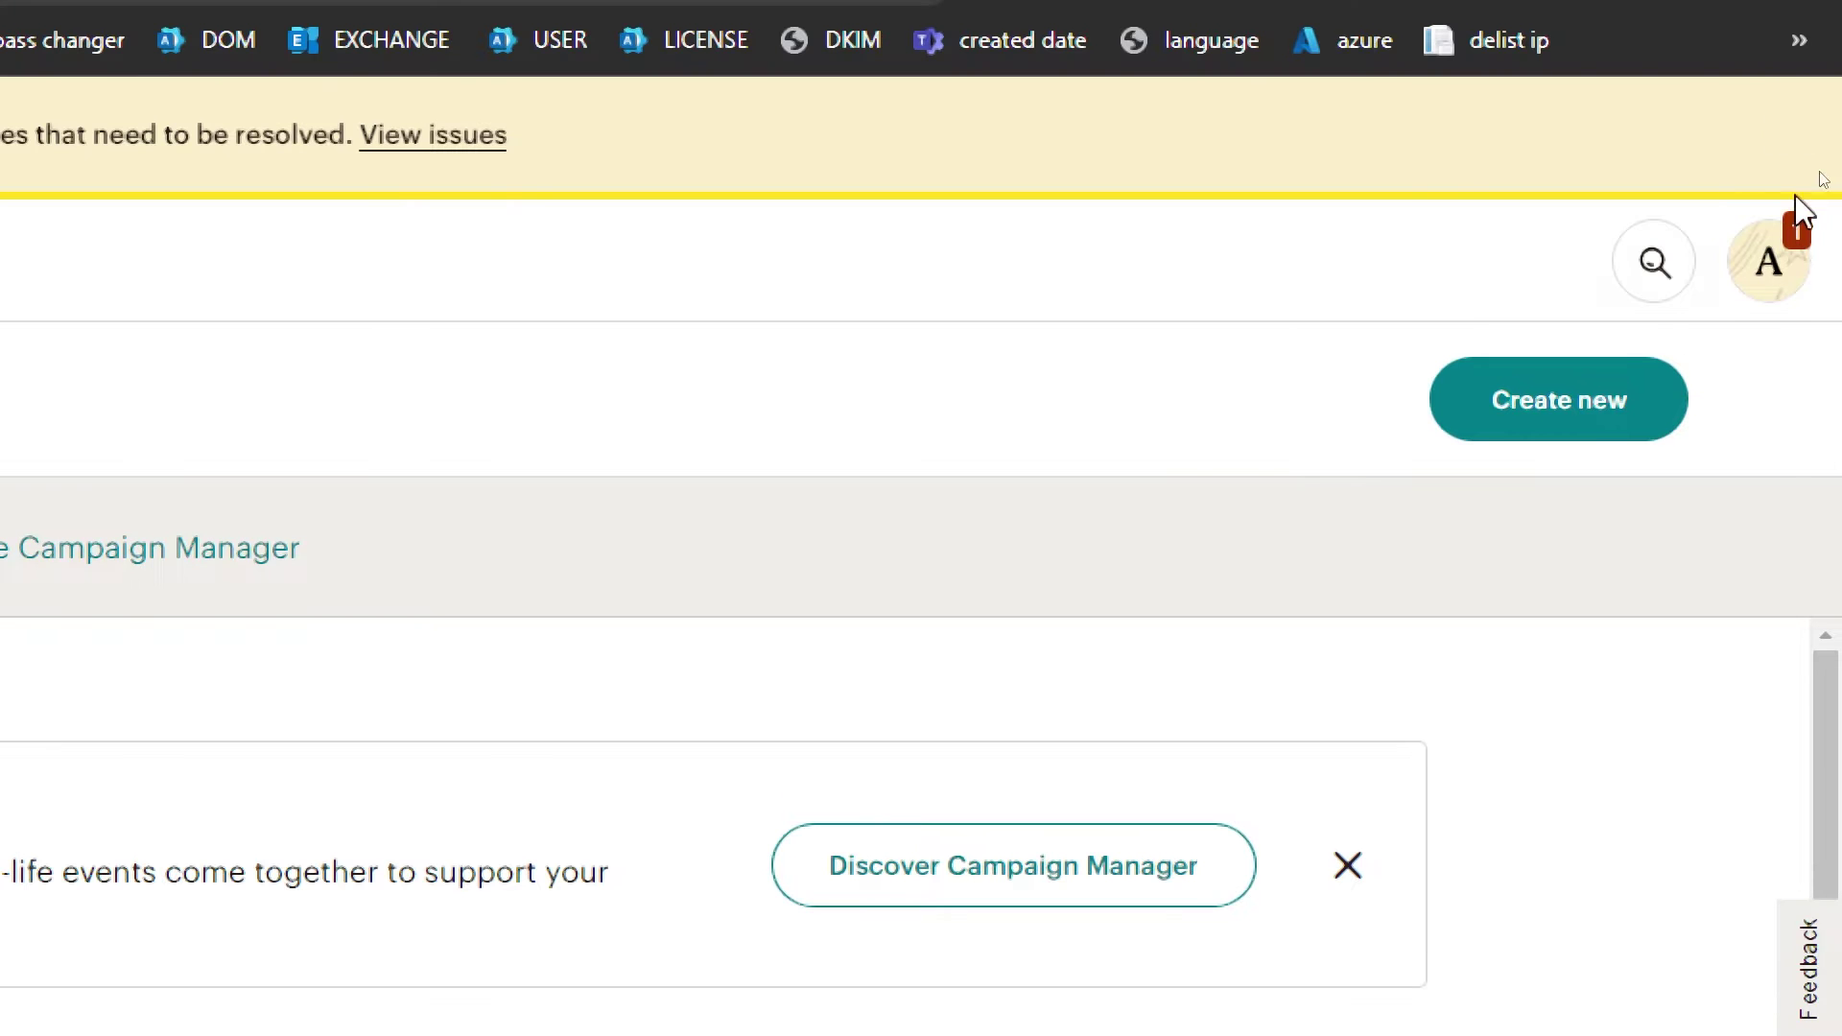
left_click(1558, 428)
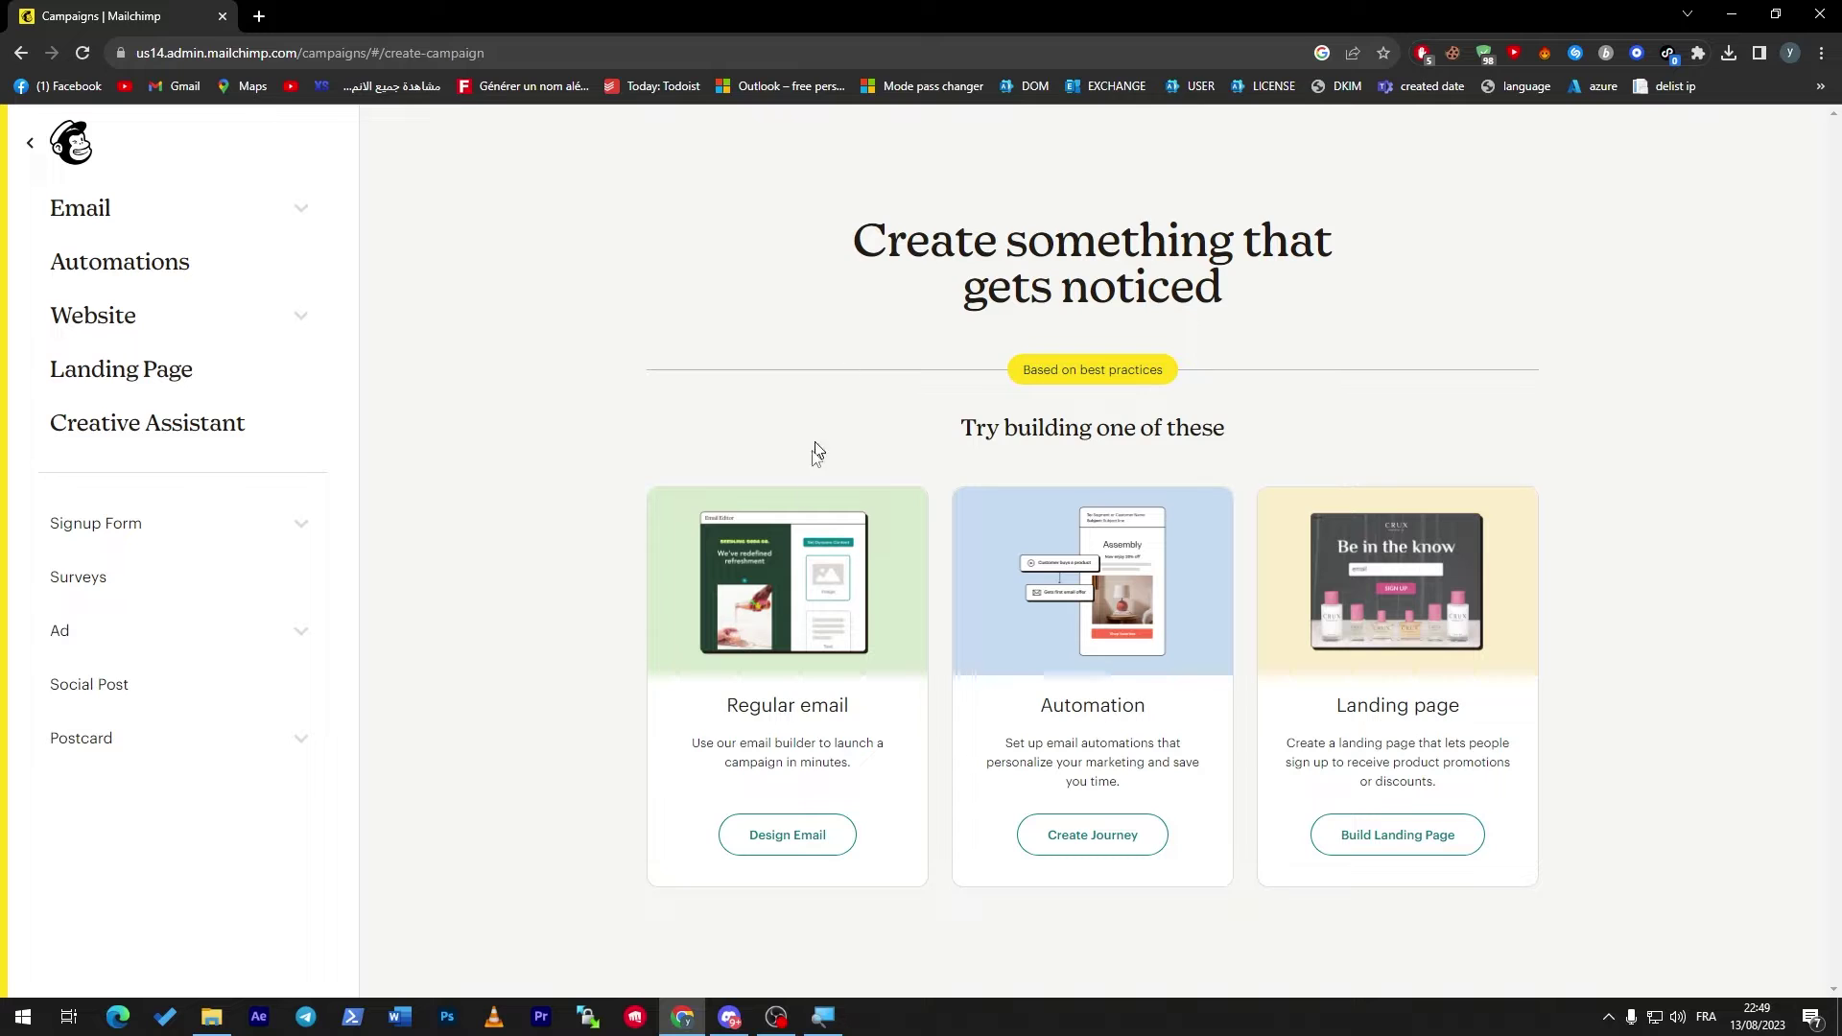
left_click_drag(727, 705, 876, 740)
double_click(1122, 710)
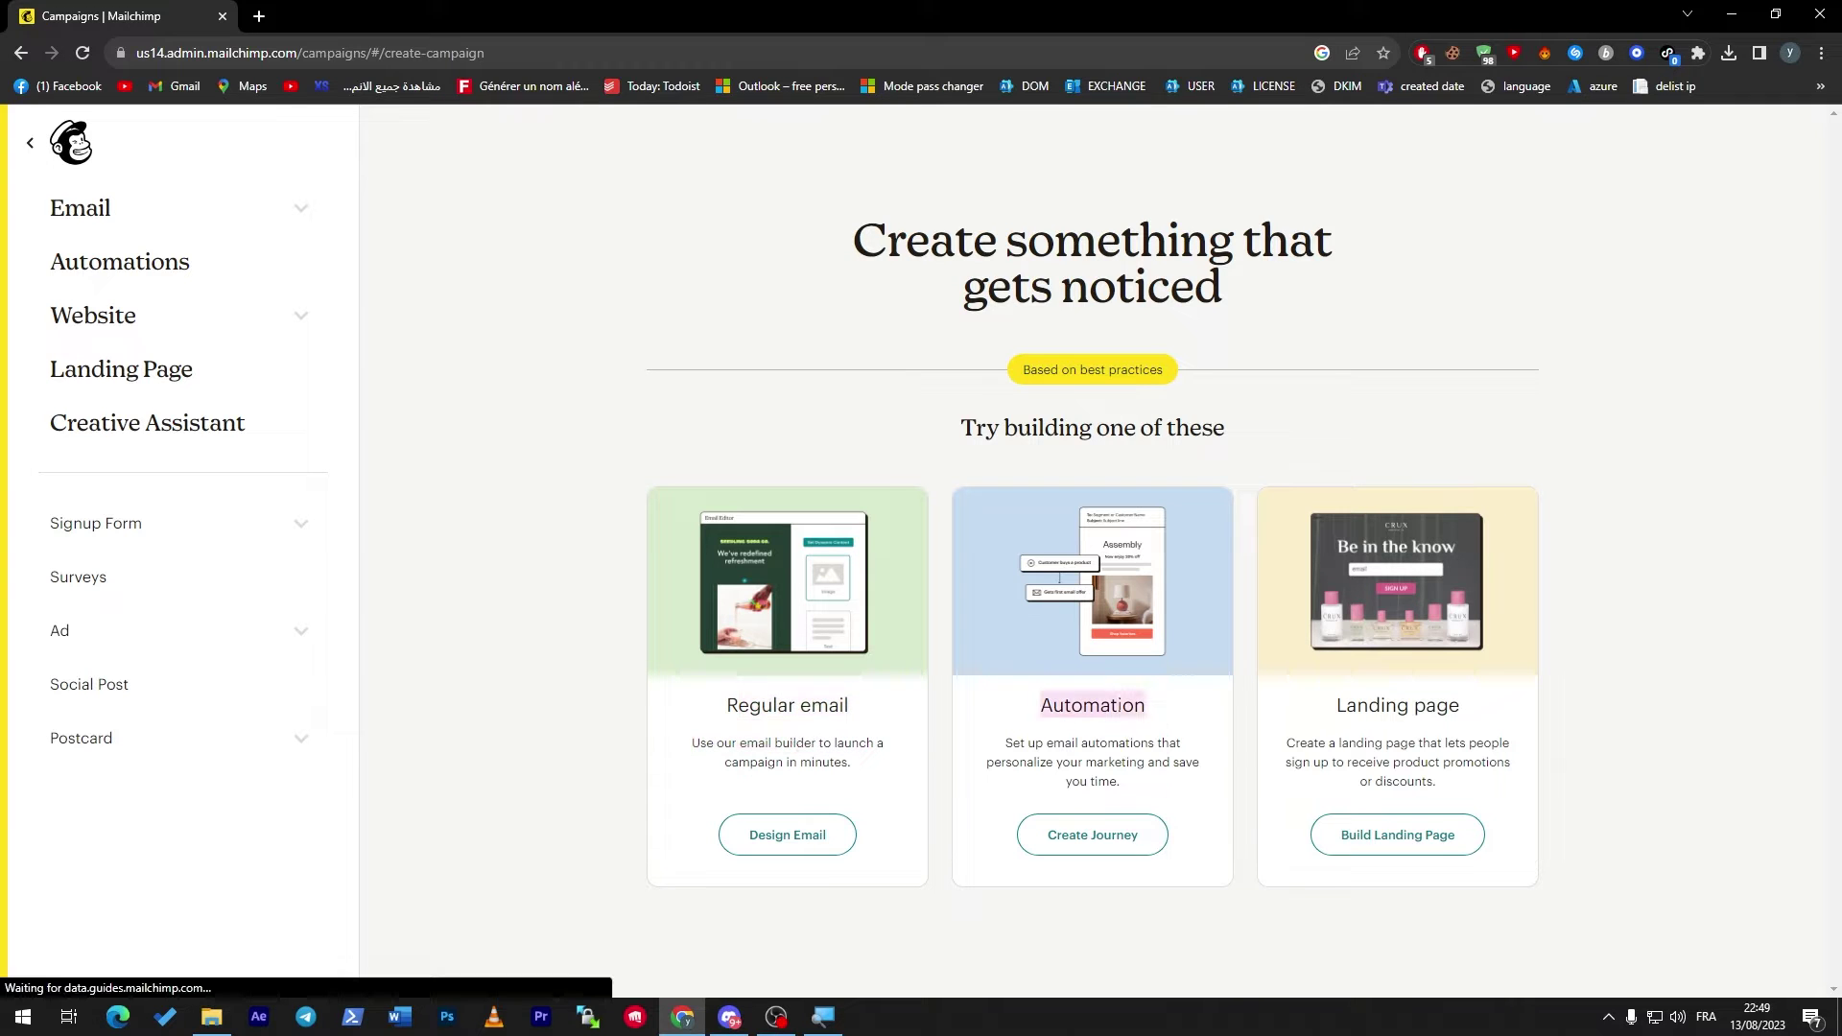
left_click(1405, 715)
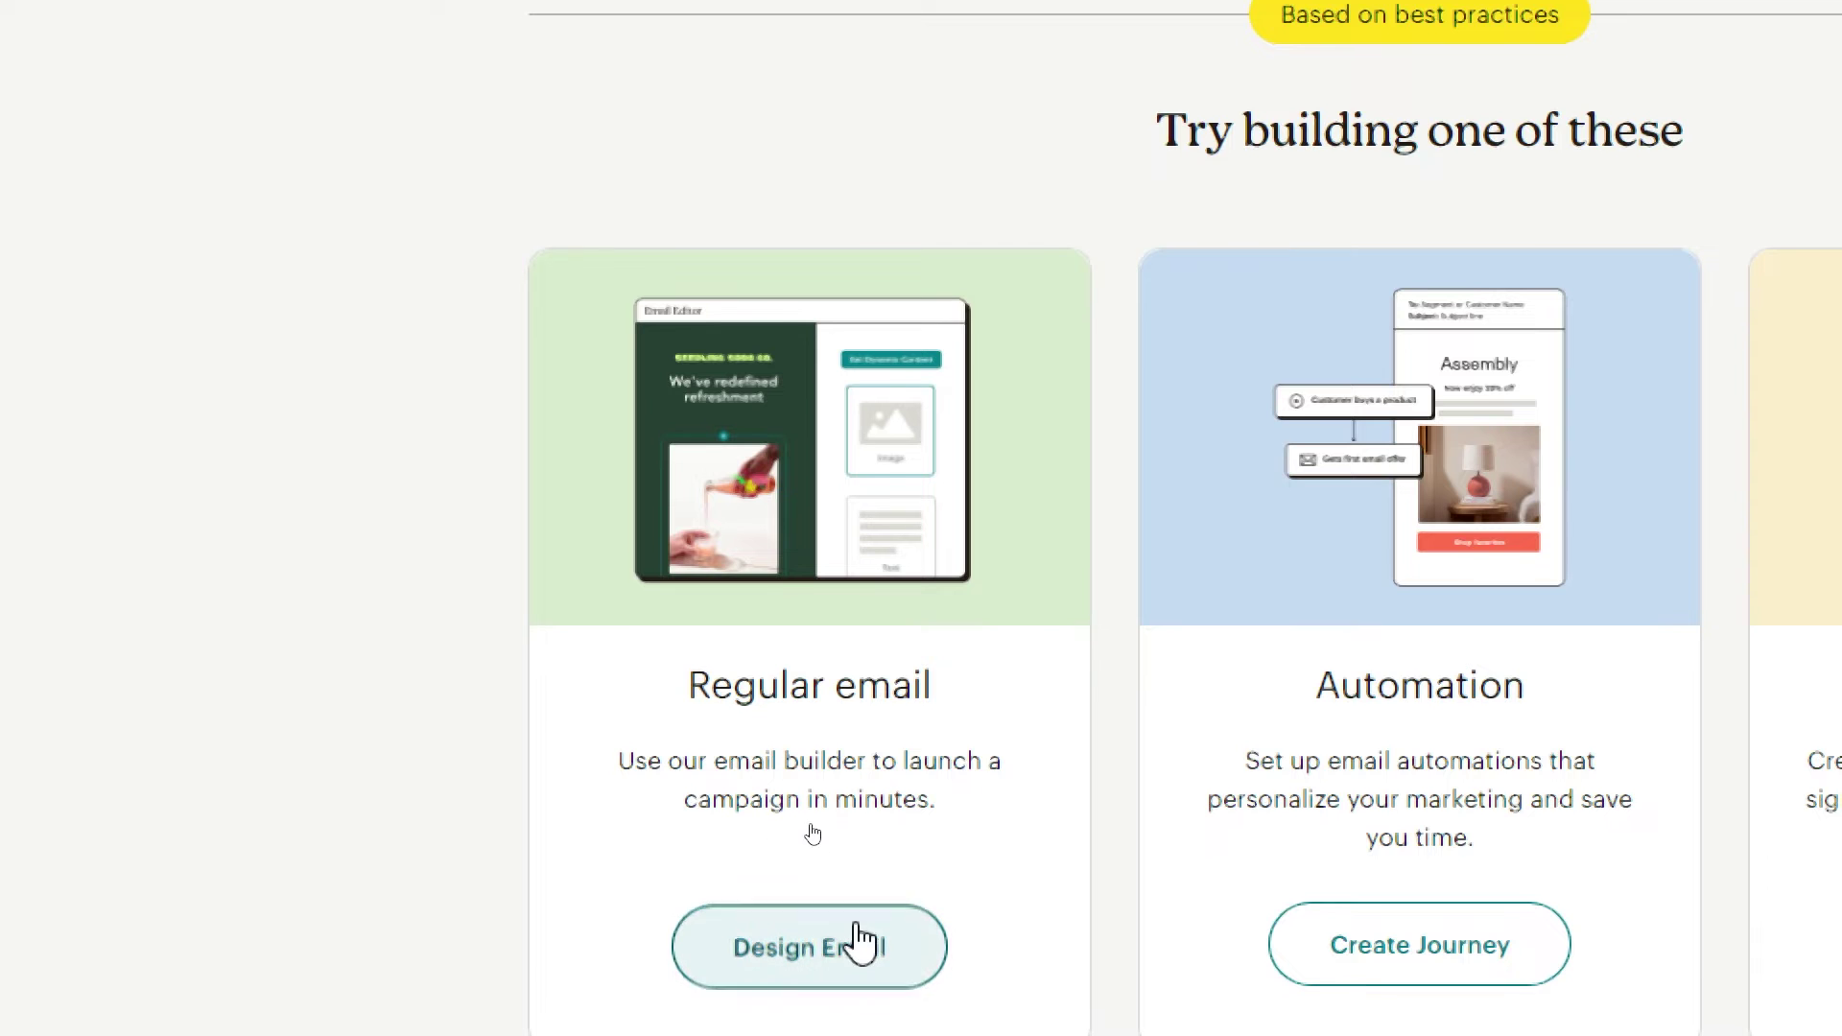
Create a regular email draft with Design Email and scroll through its setup checklist.
left_click(860, 942)
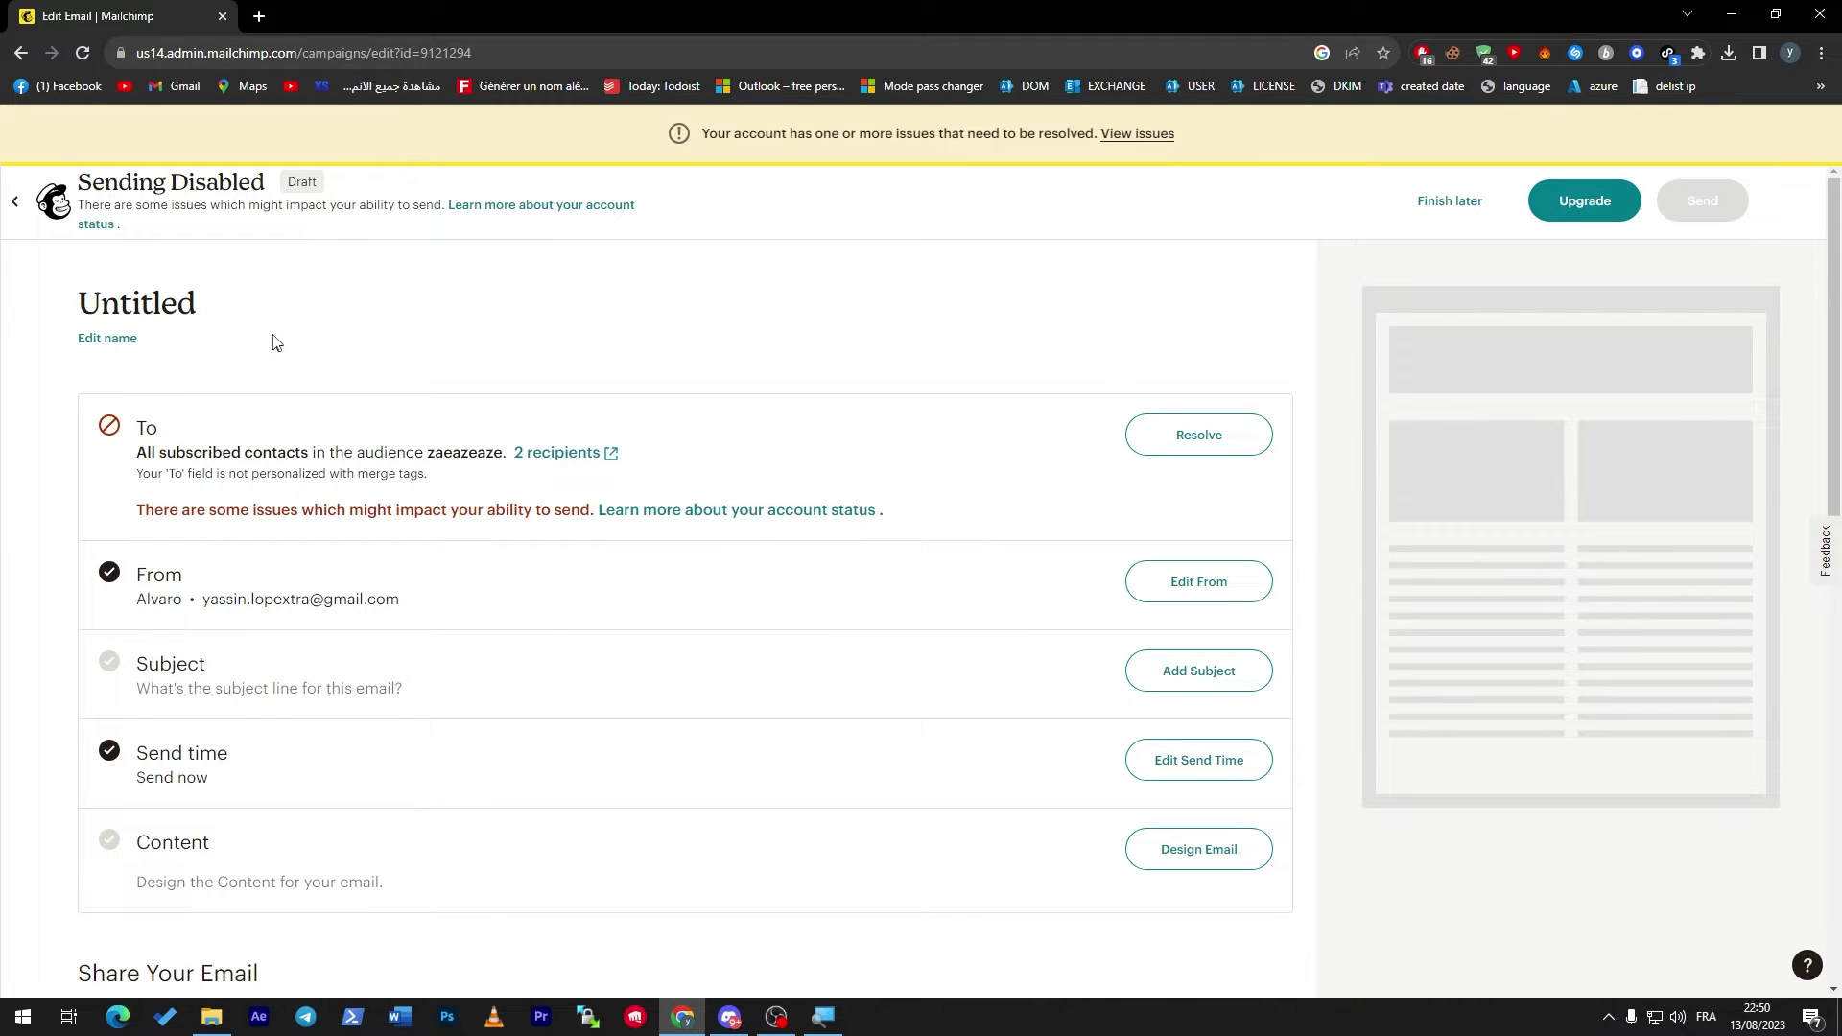
scroll(1199, 451, "down", 1)
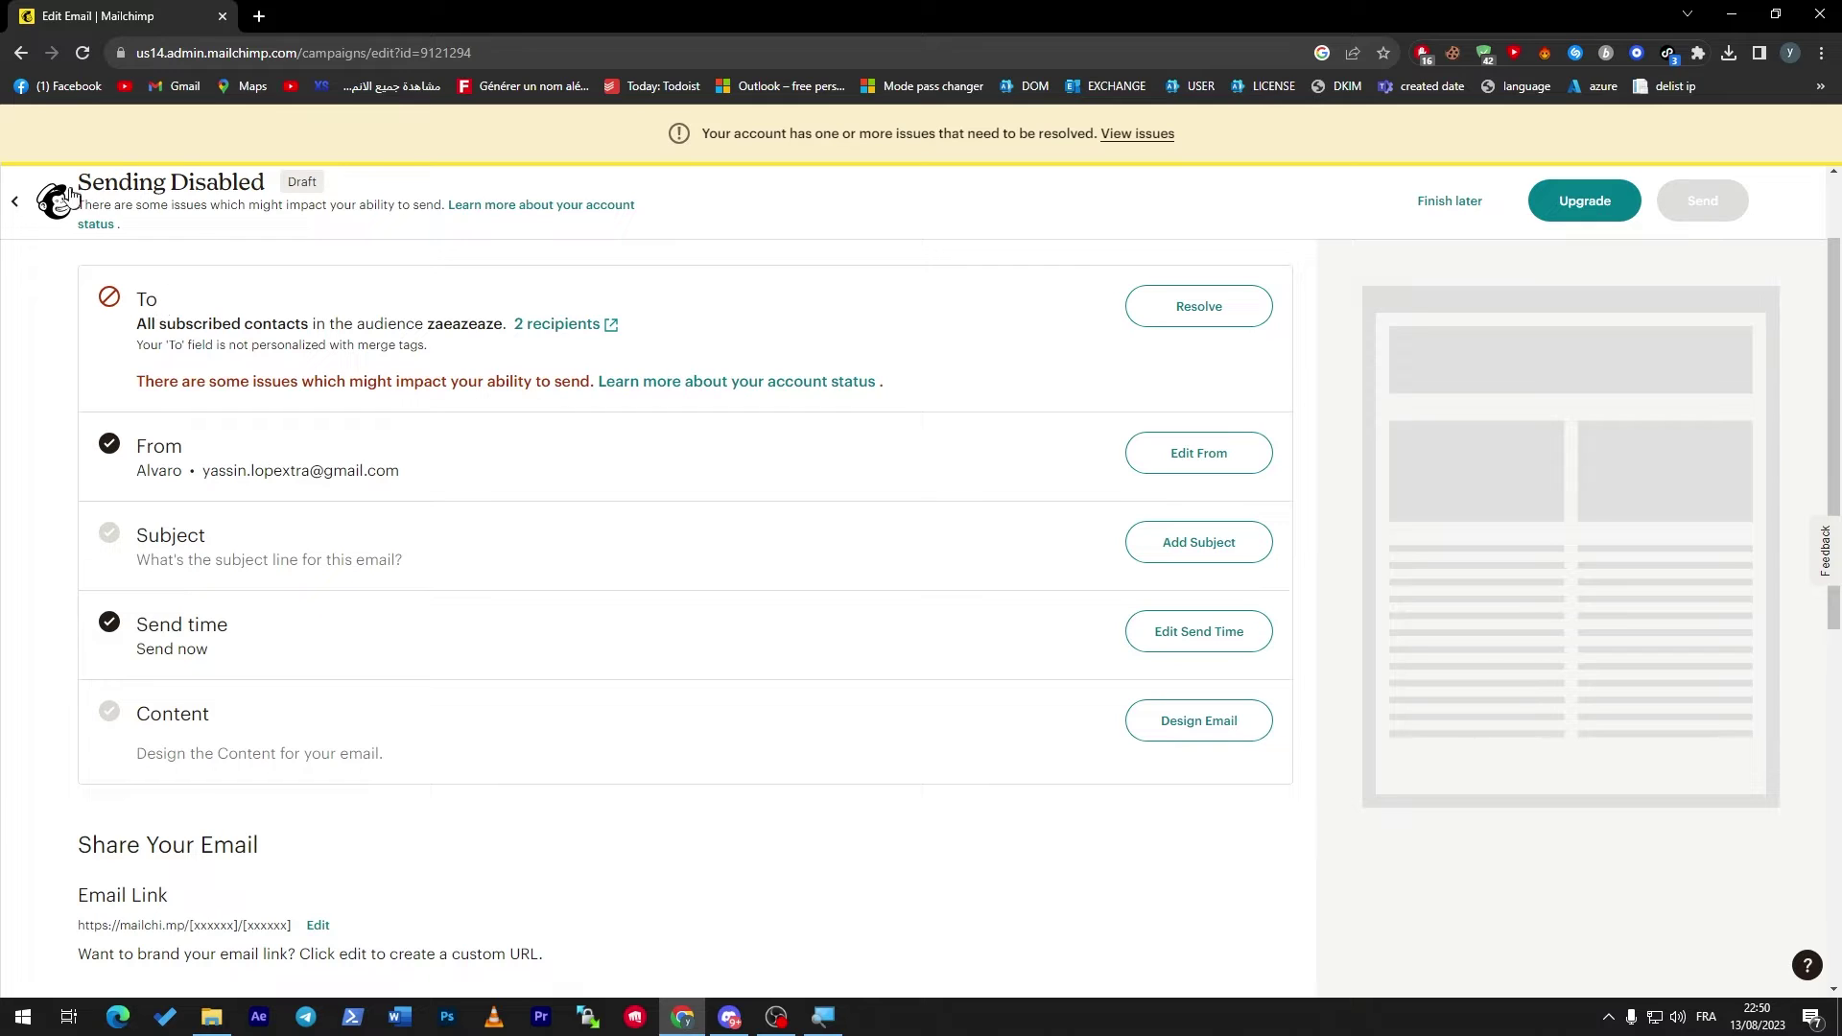
Exit the draft, pass through the Audience dashboard back Home, and choose Import contacts.
left_click(48, 206)
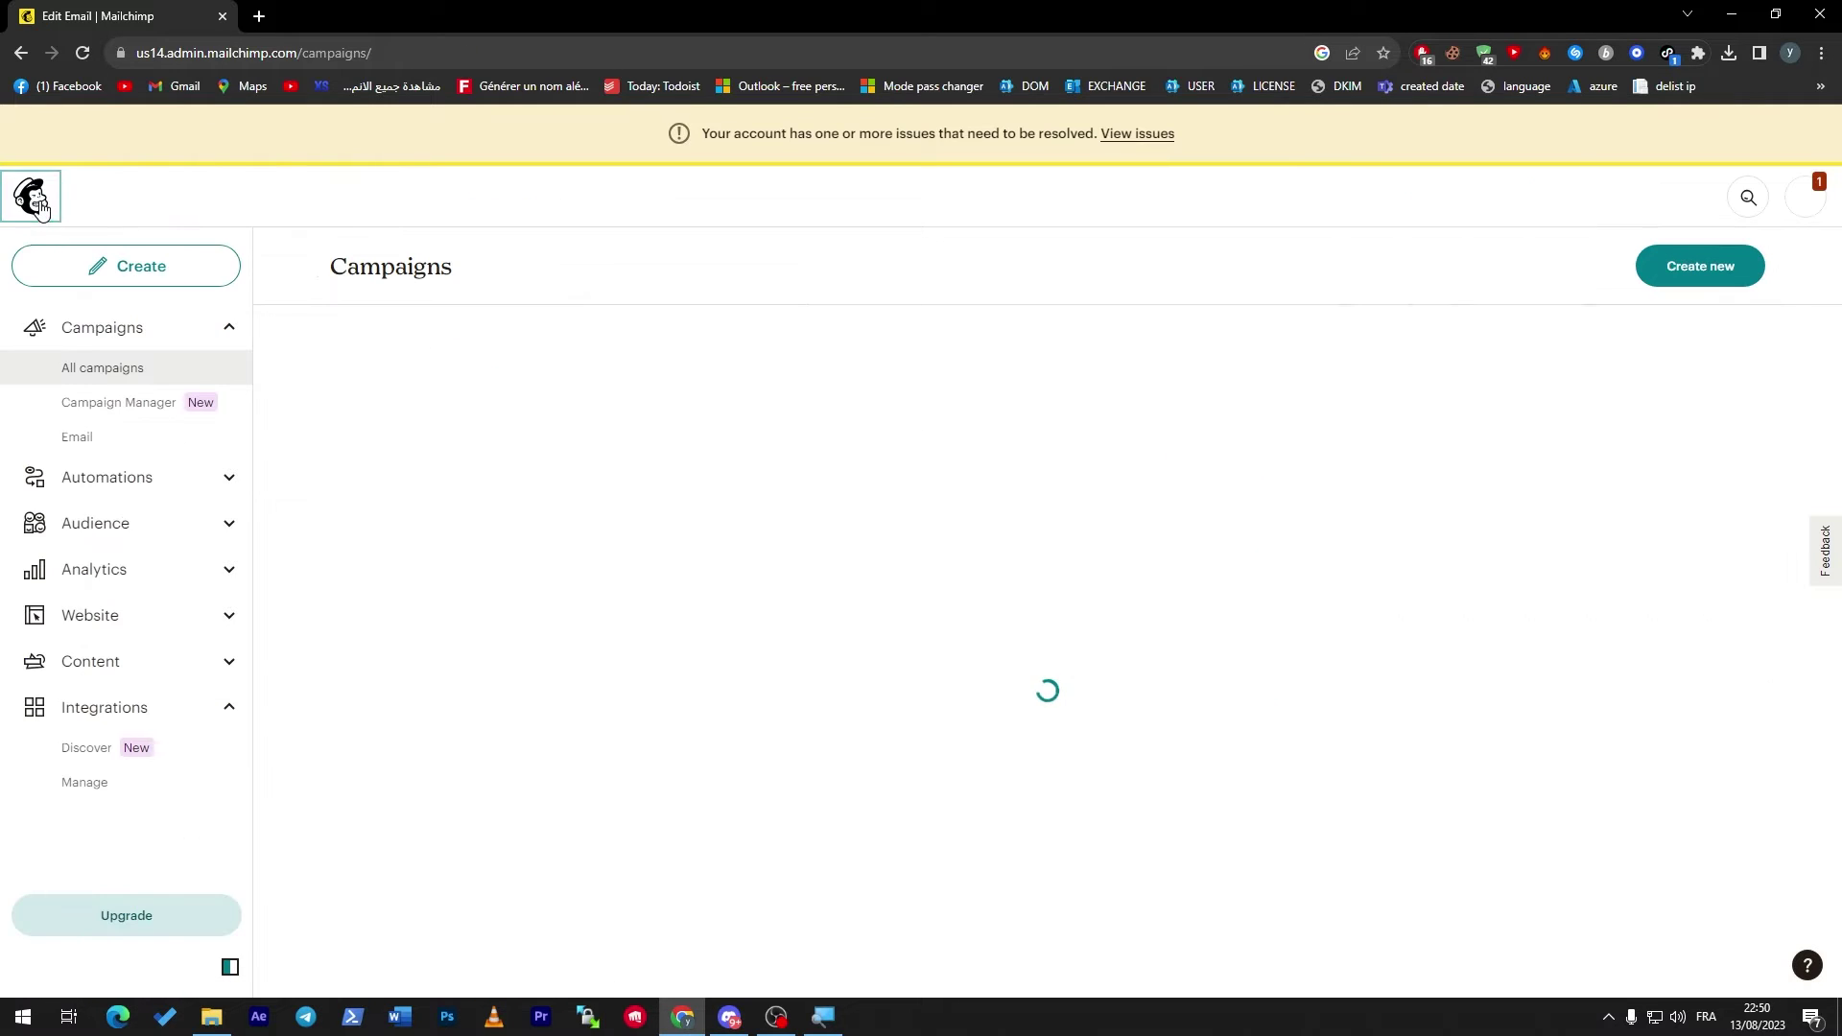
left_click(163, 677)
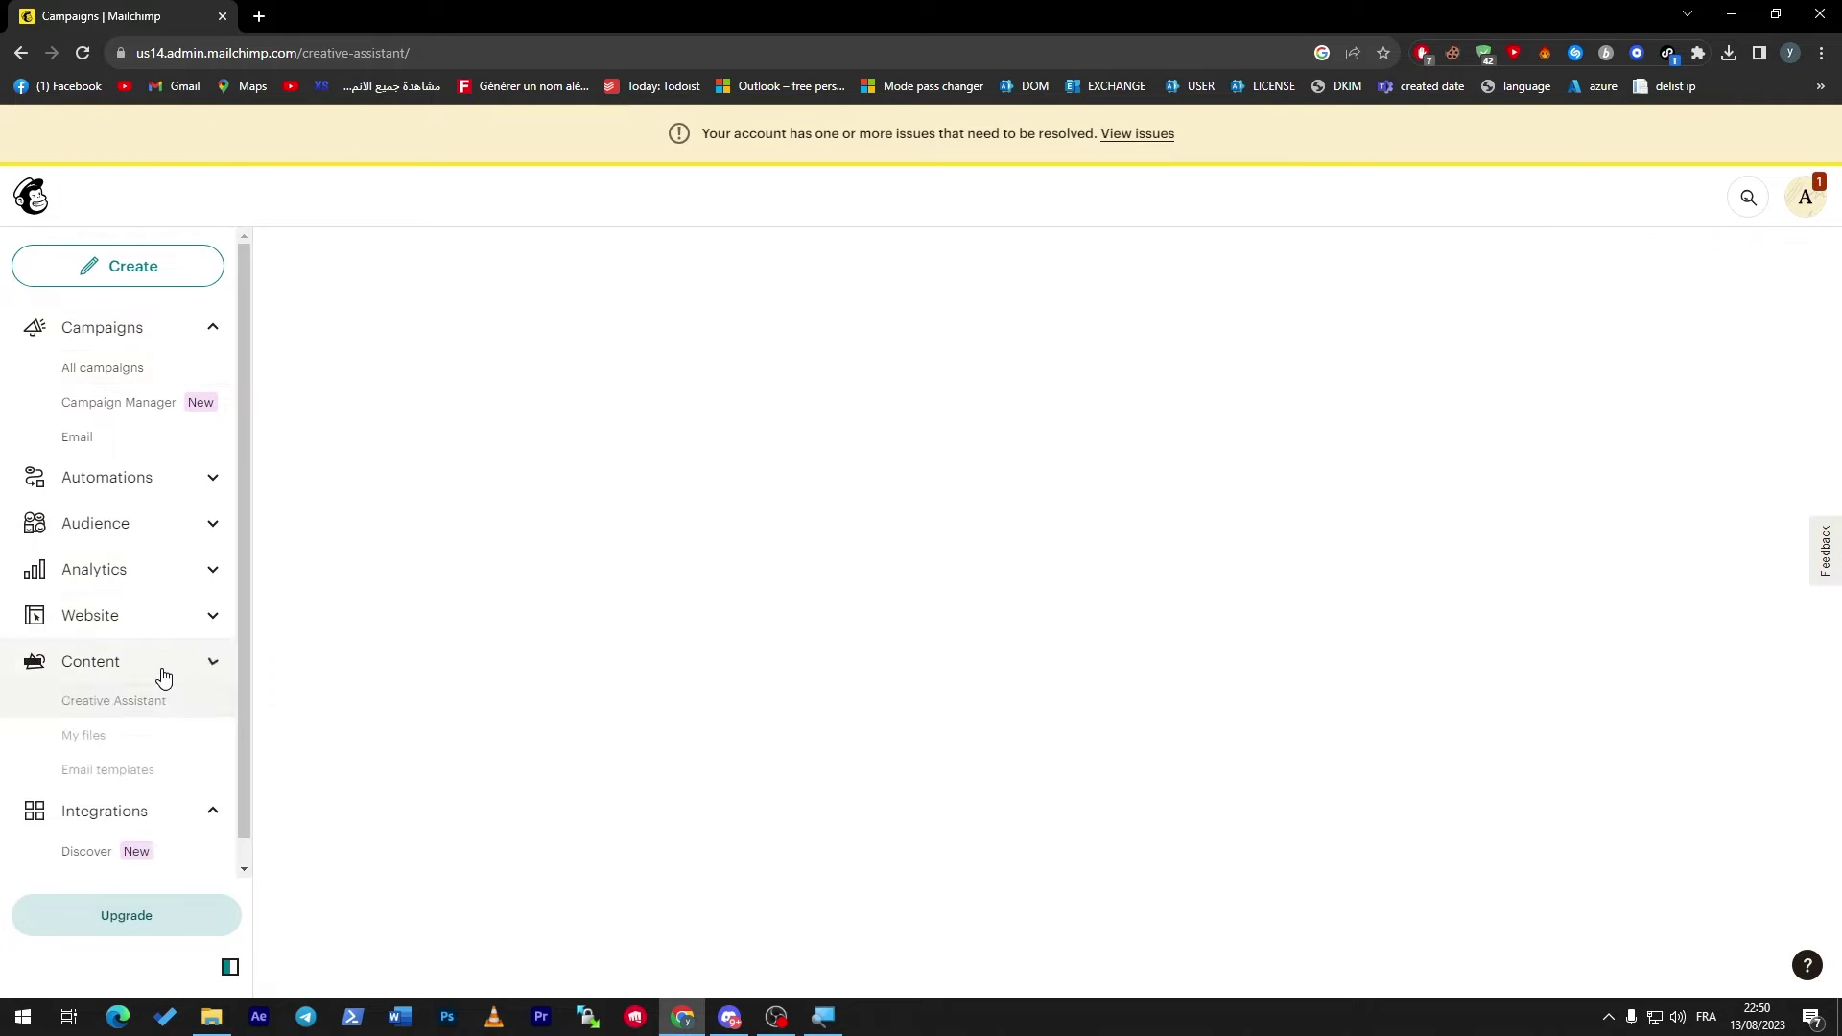
left_click(146, 541)
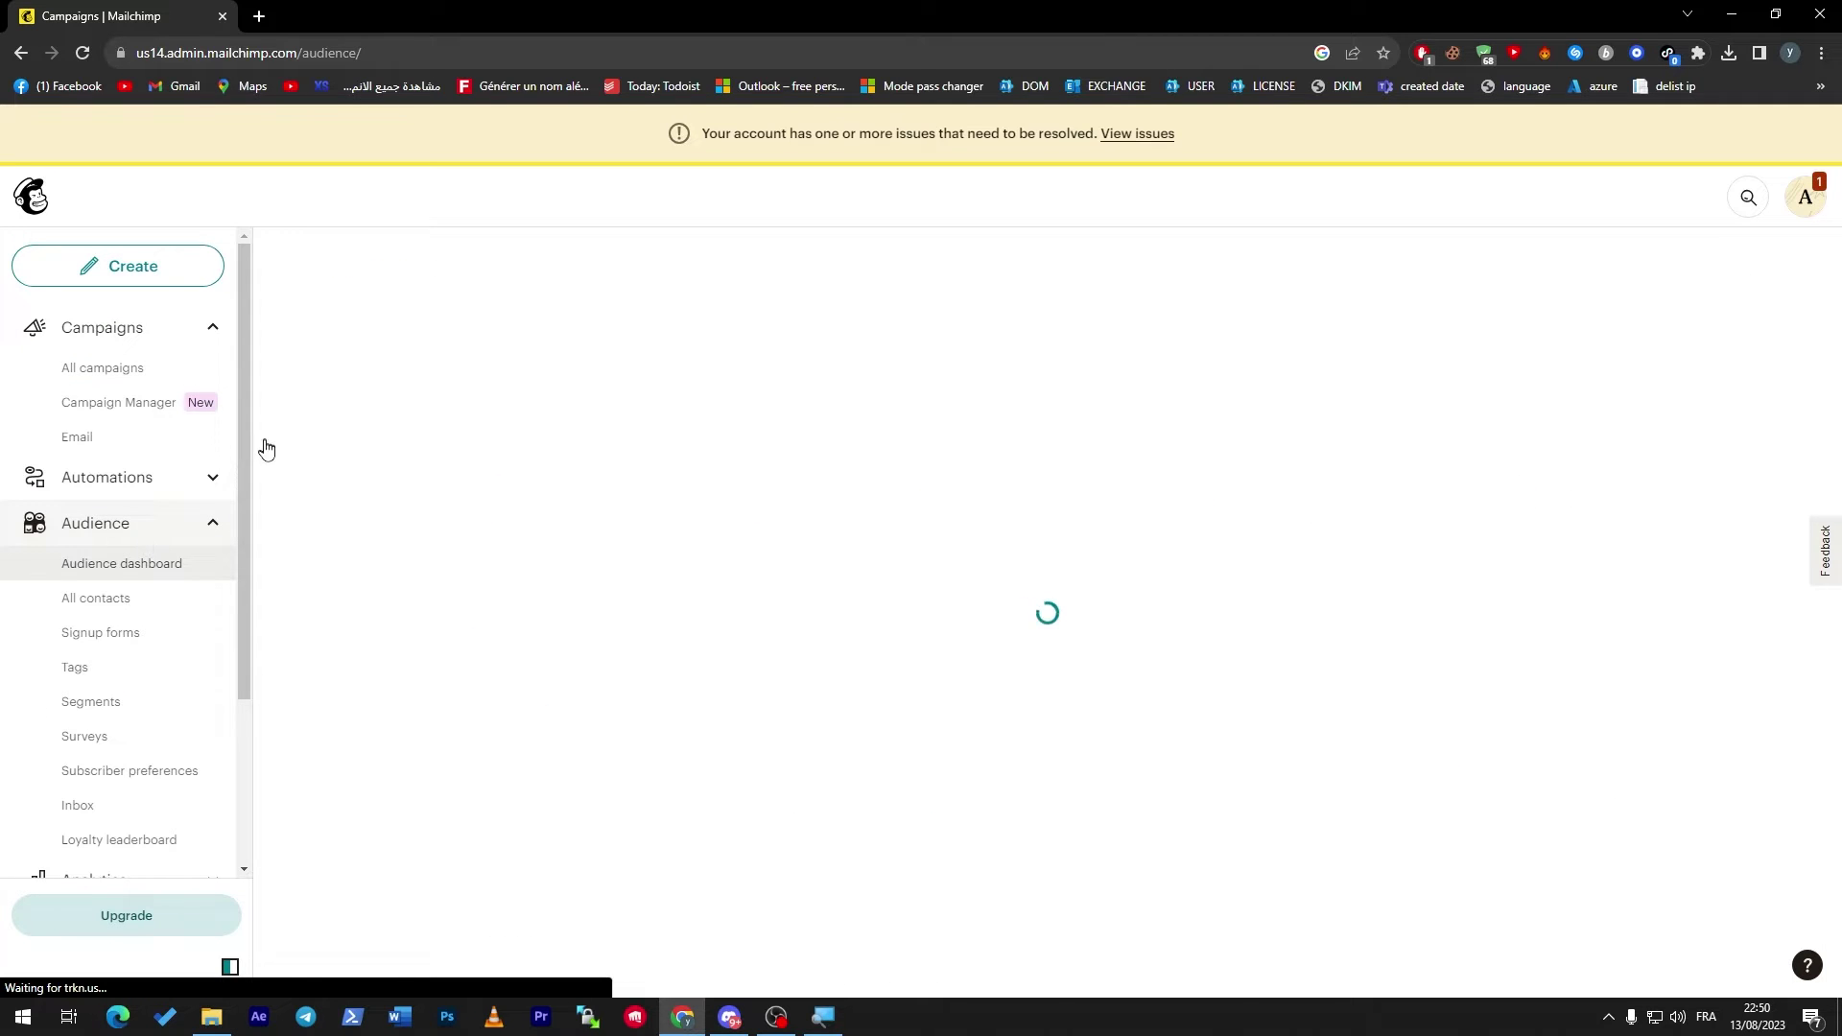
left_click(212, 522)
left_click(54, 183)
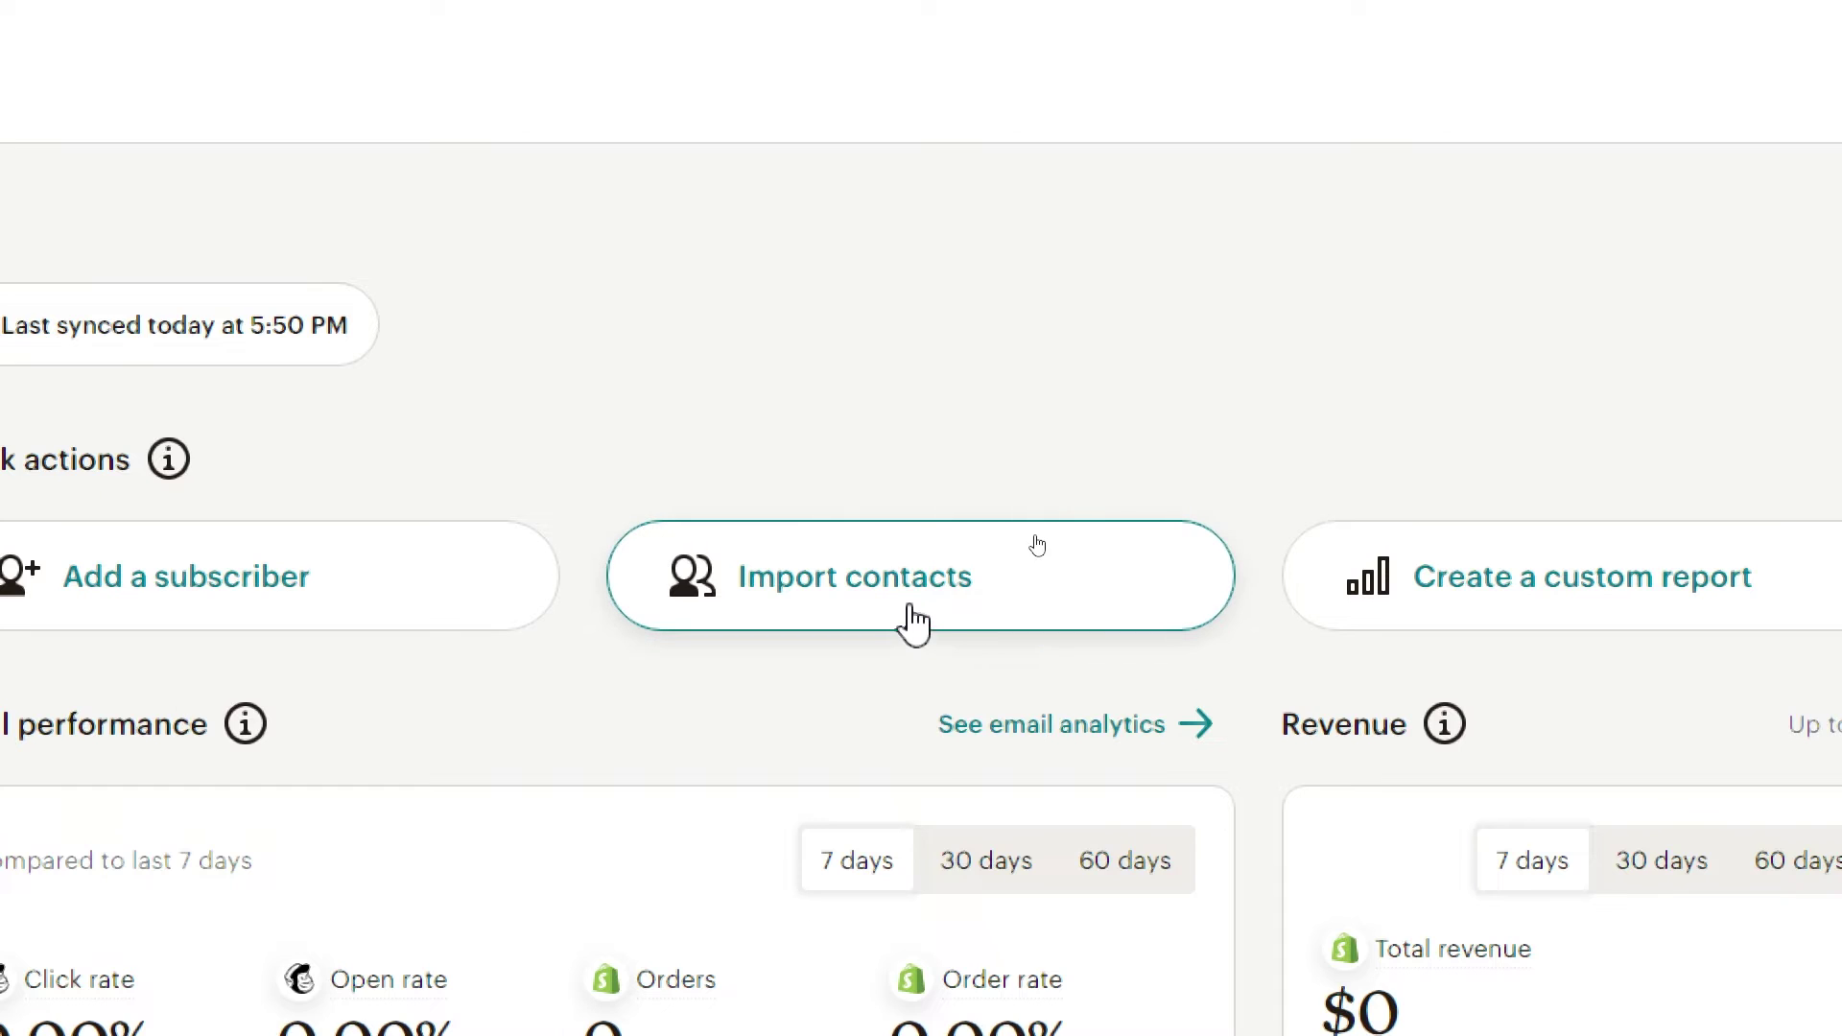
left_click(954, 597)
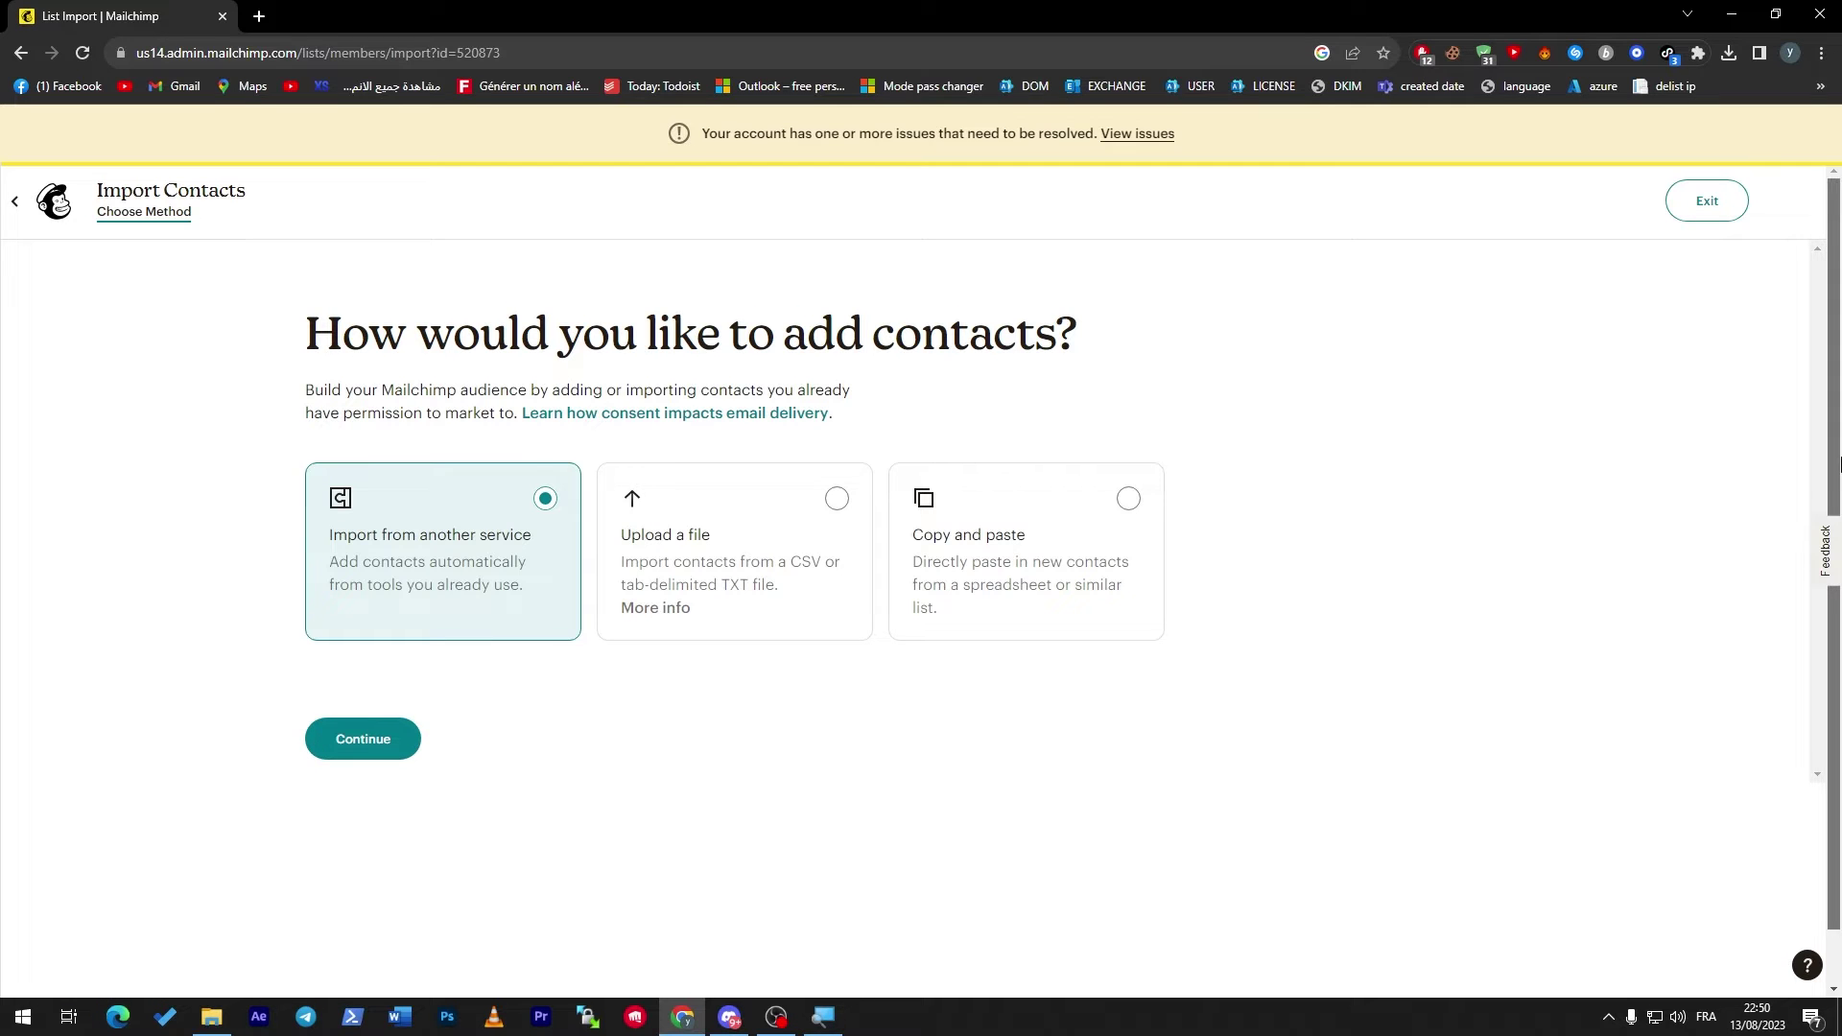
Choose the Copy and paste import method and enter the contact's email address.
scroll(1055, 399, "down", 1)
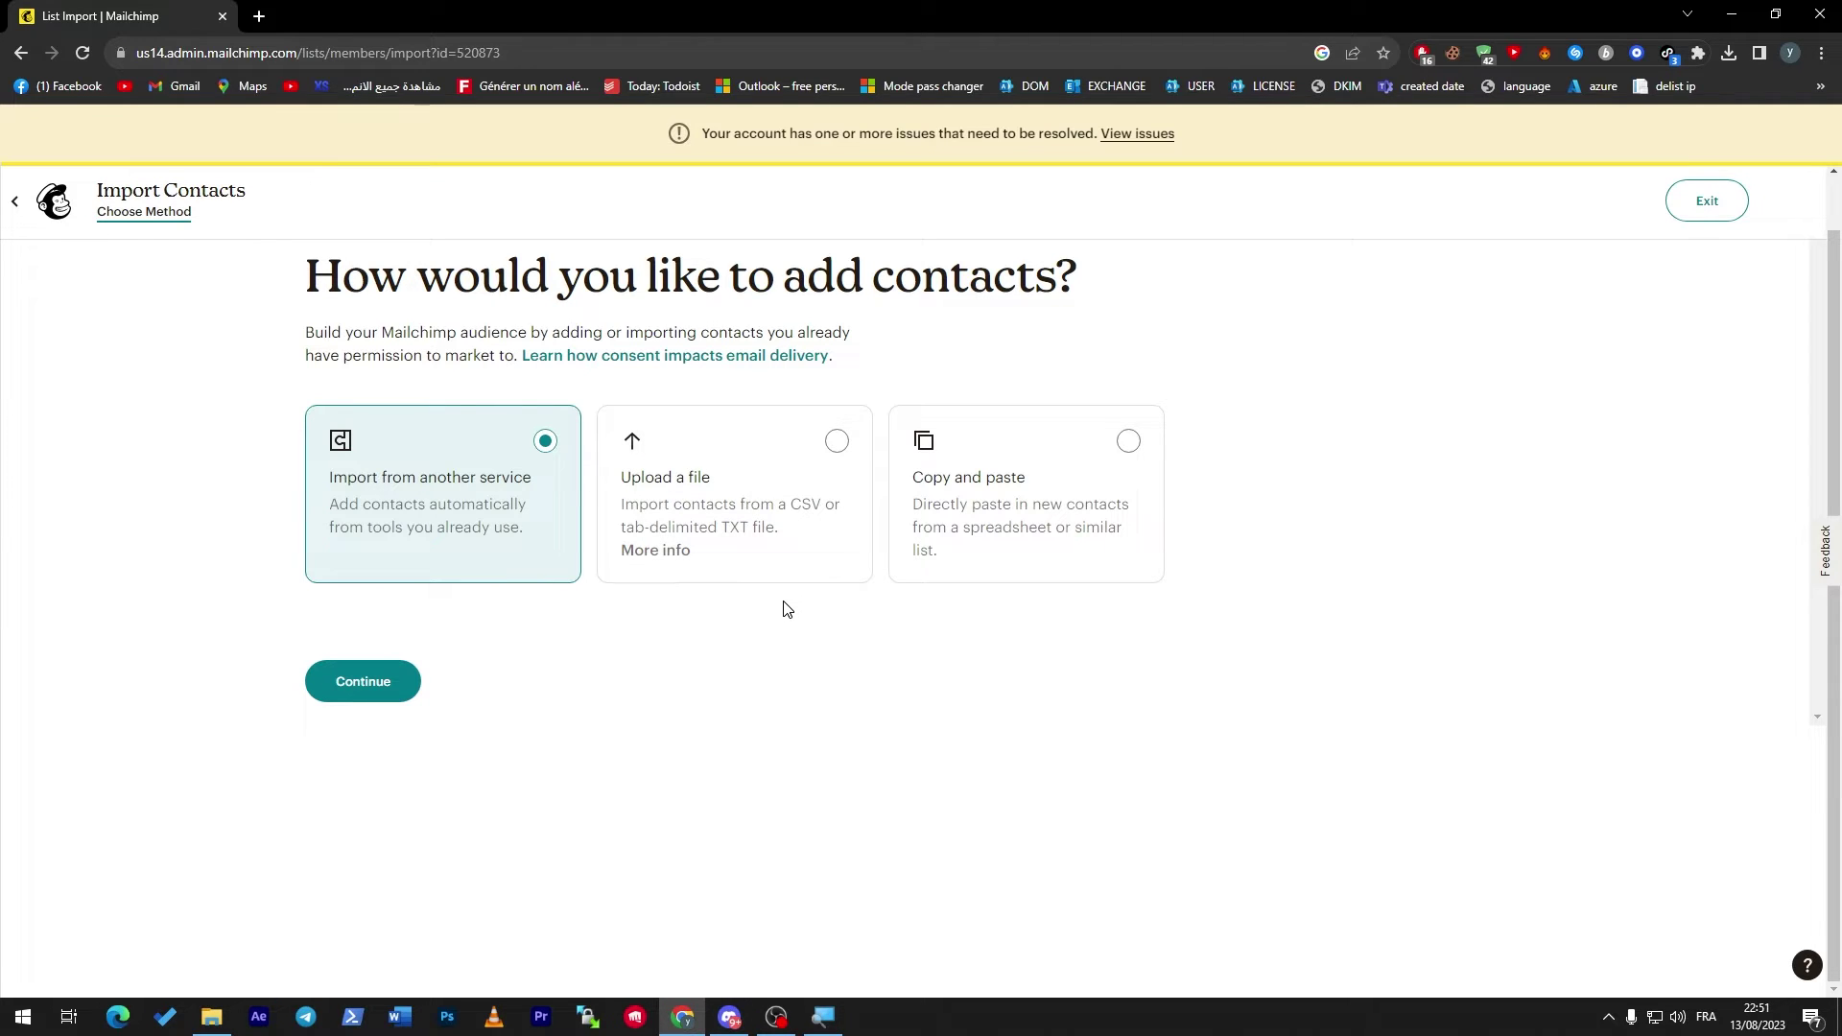
left_click(968, 497)
left_click(357, 685)
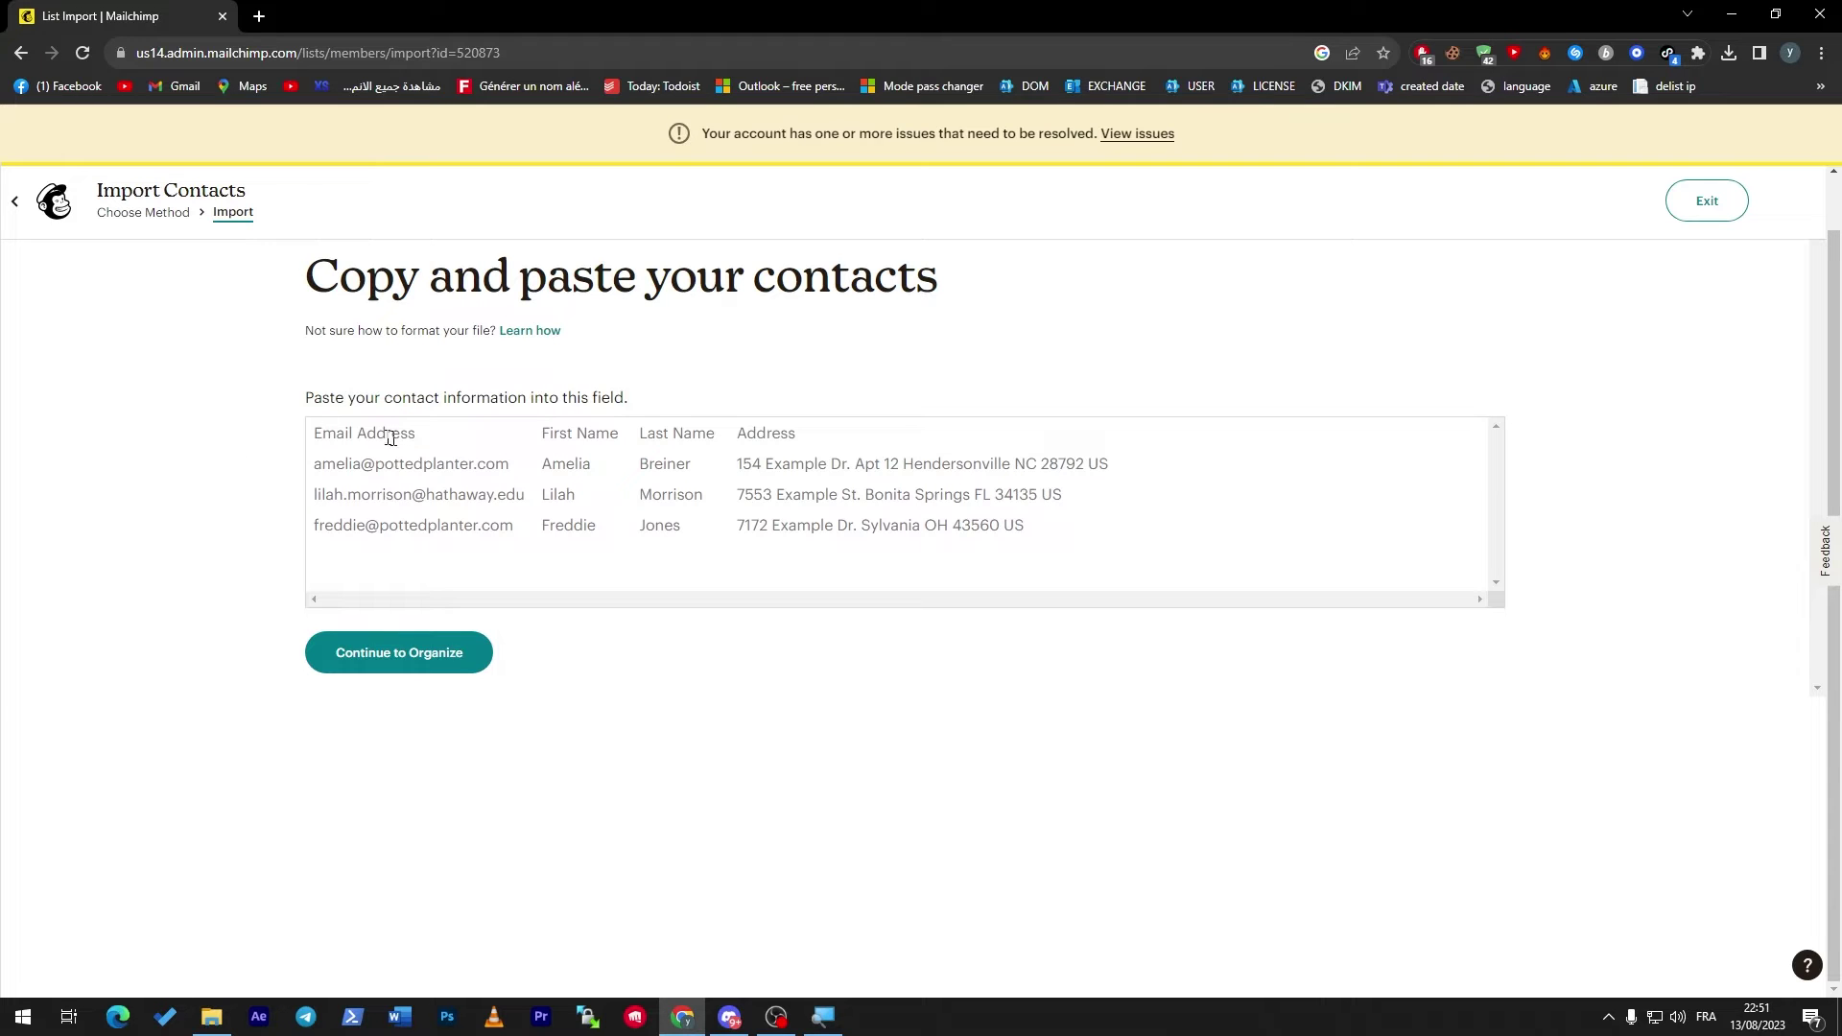
left_click(390, 438)
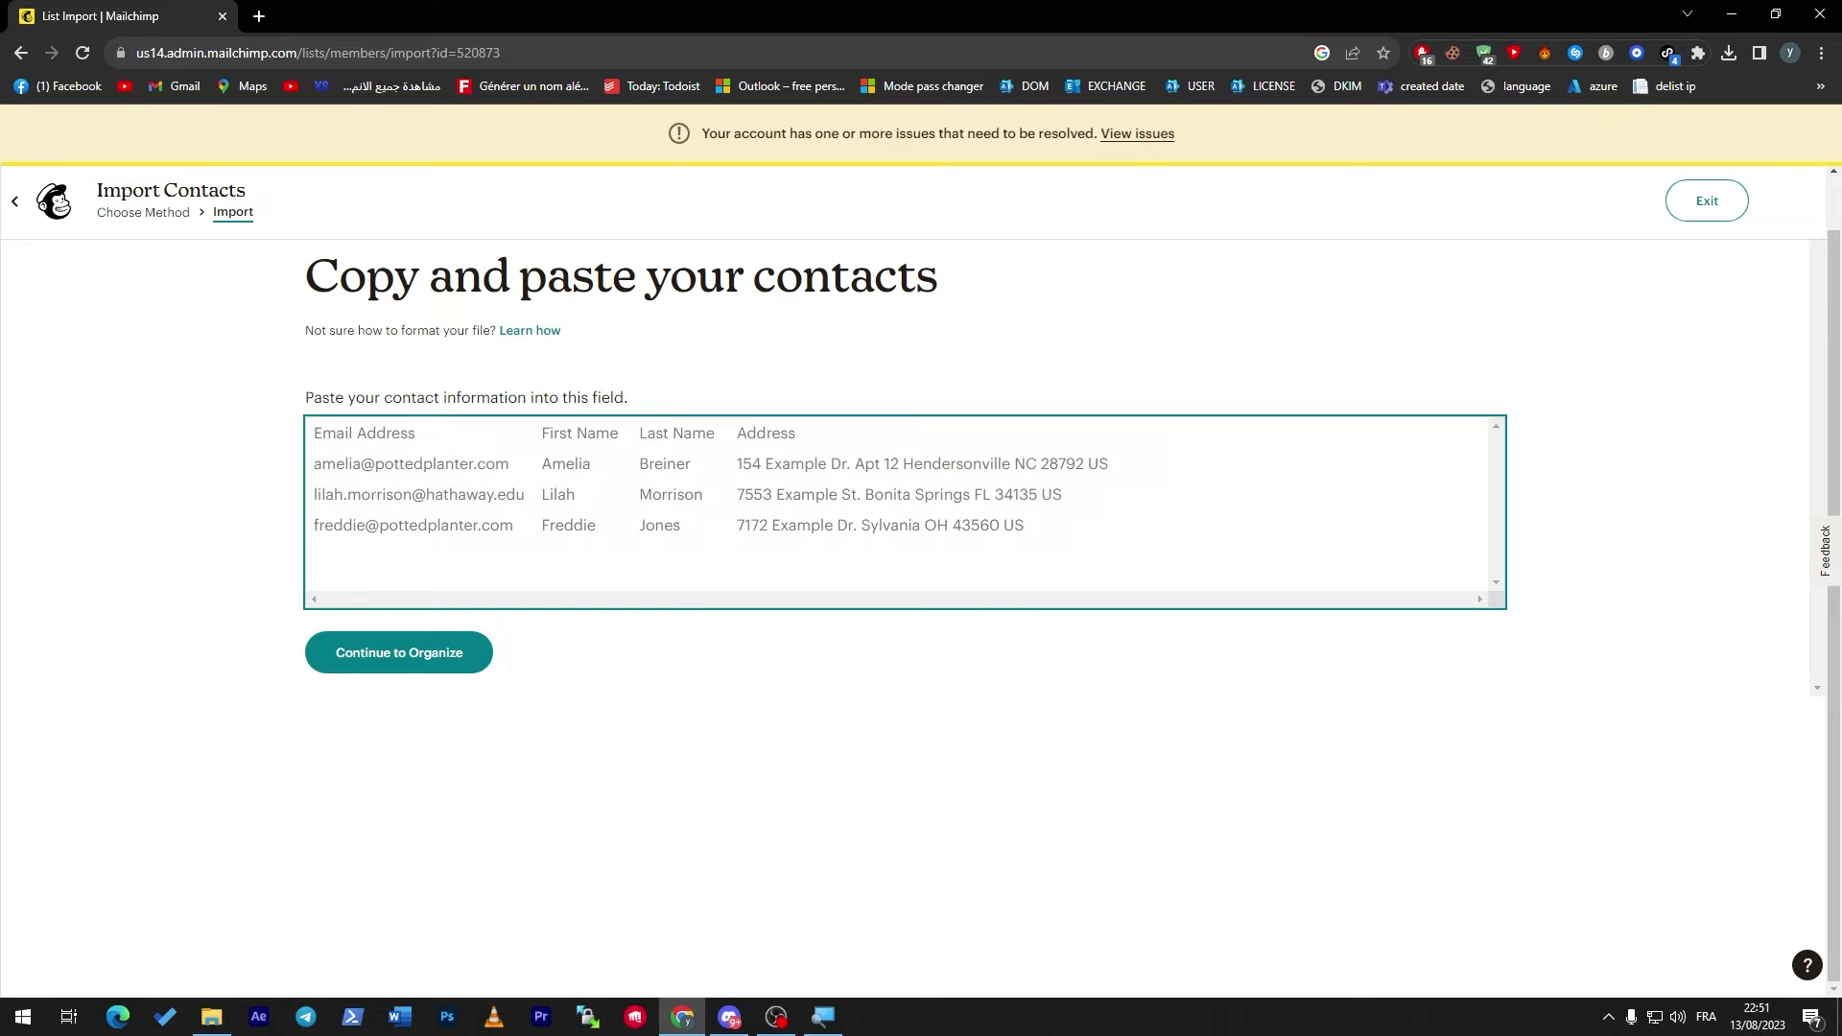
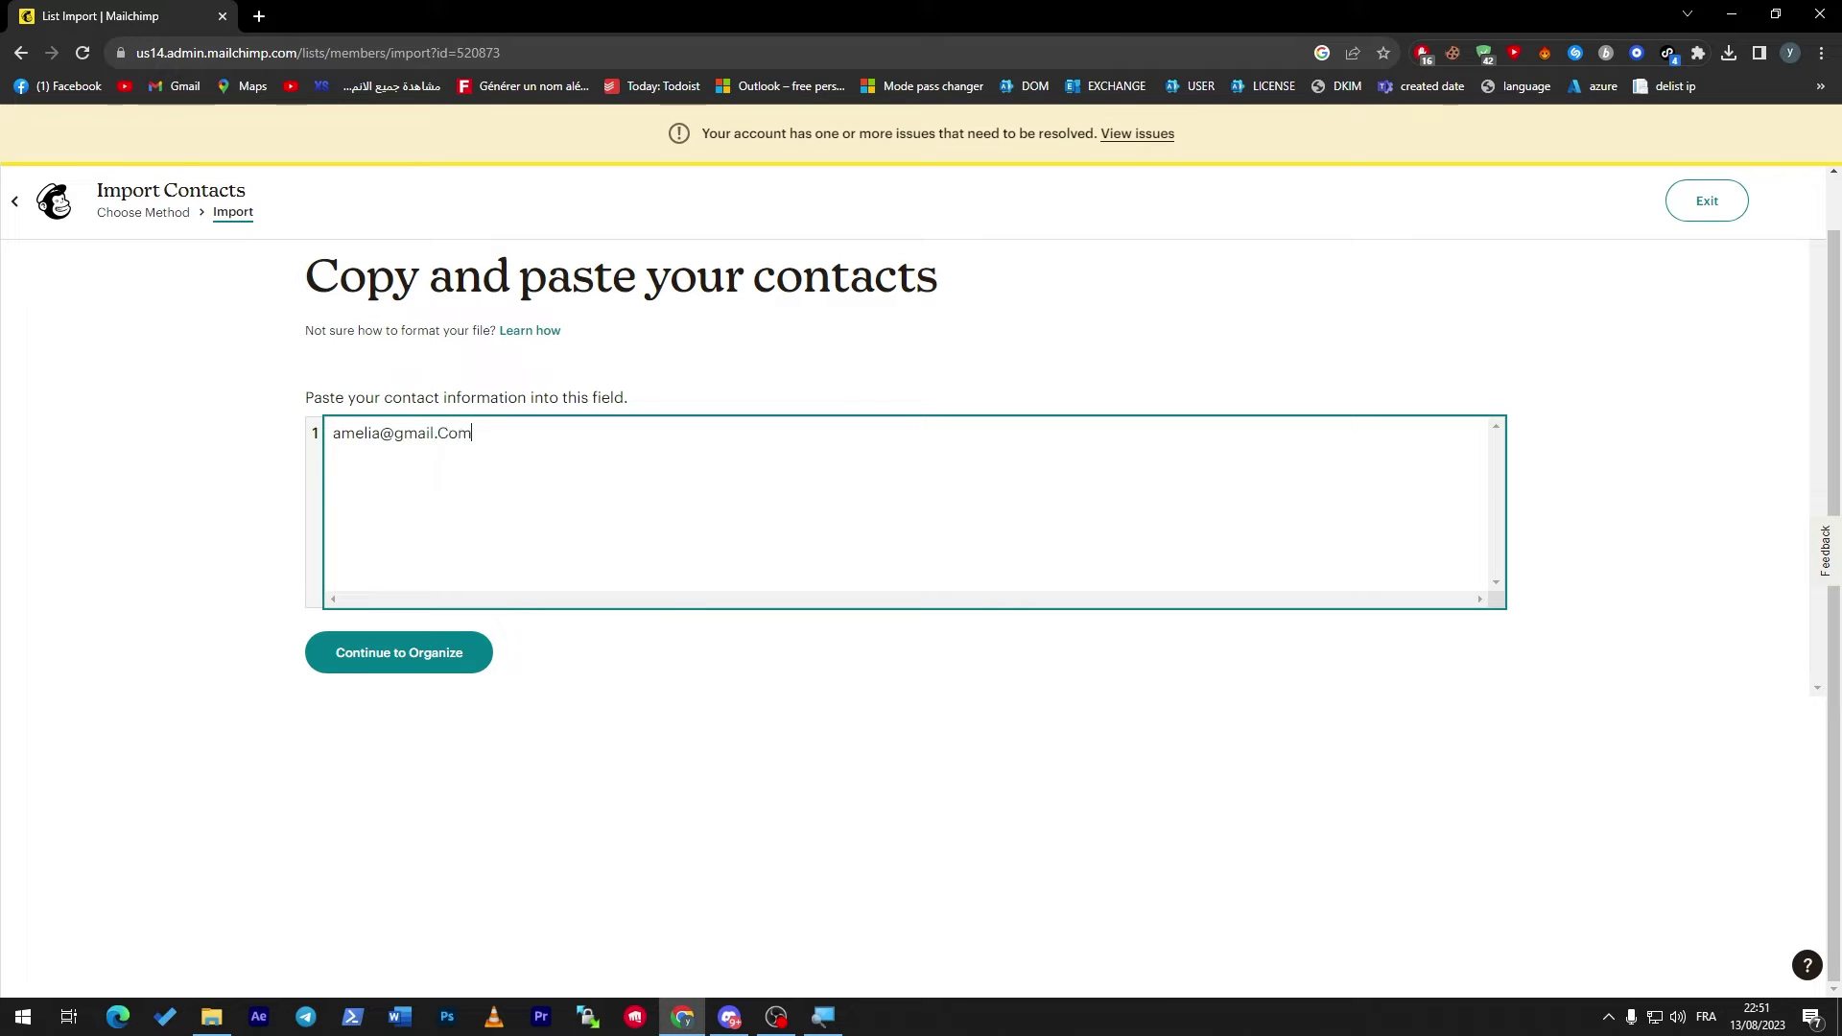
Set the import to update existing contacts, continue through Tag and Match, and complete it.
left_click(445, 650)
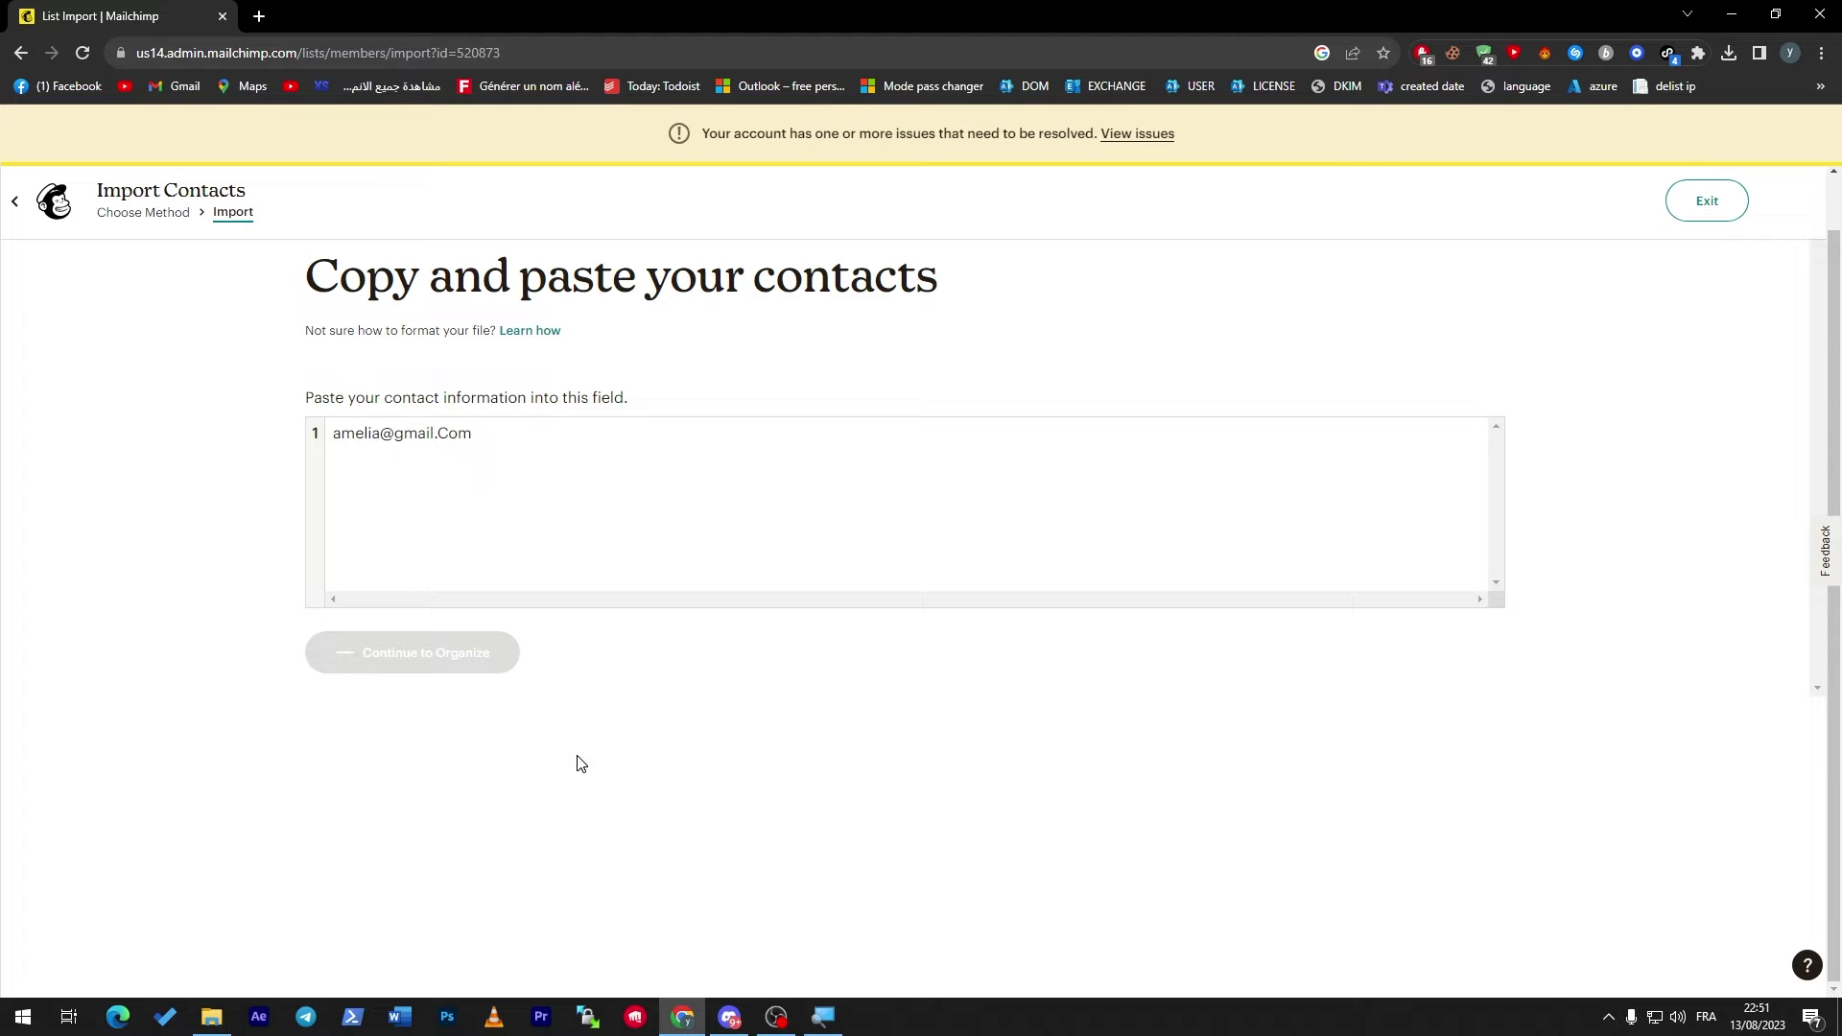
left_click(350, 518)
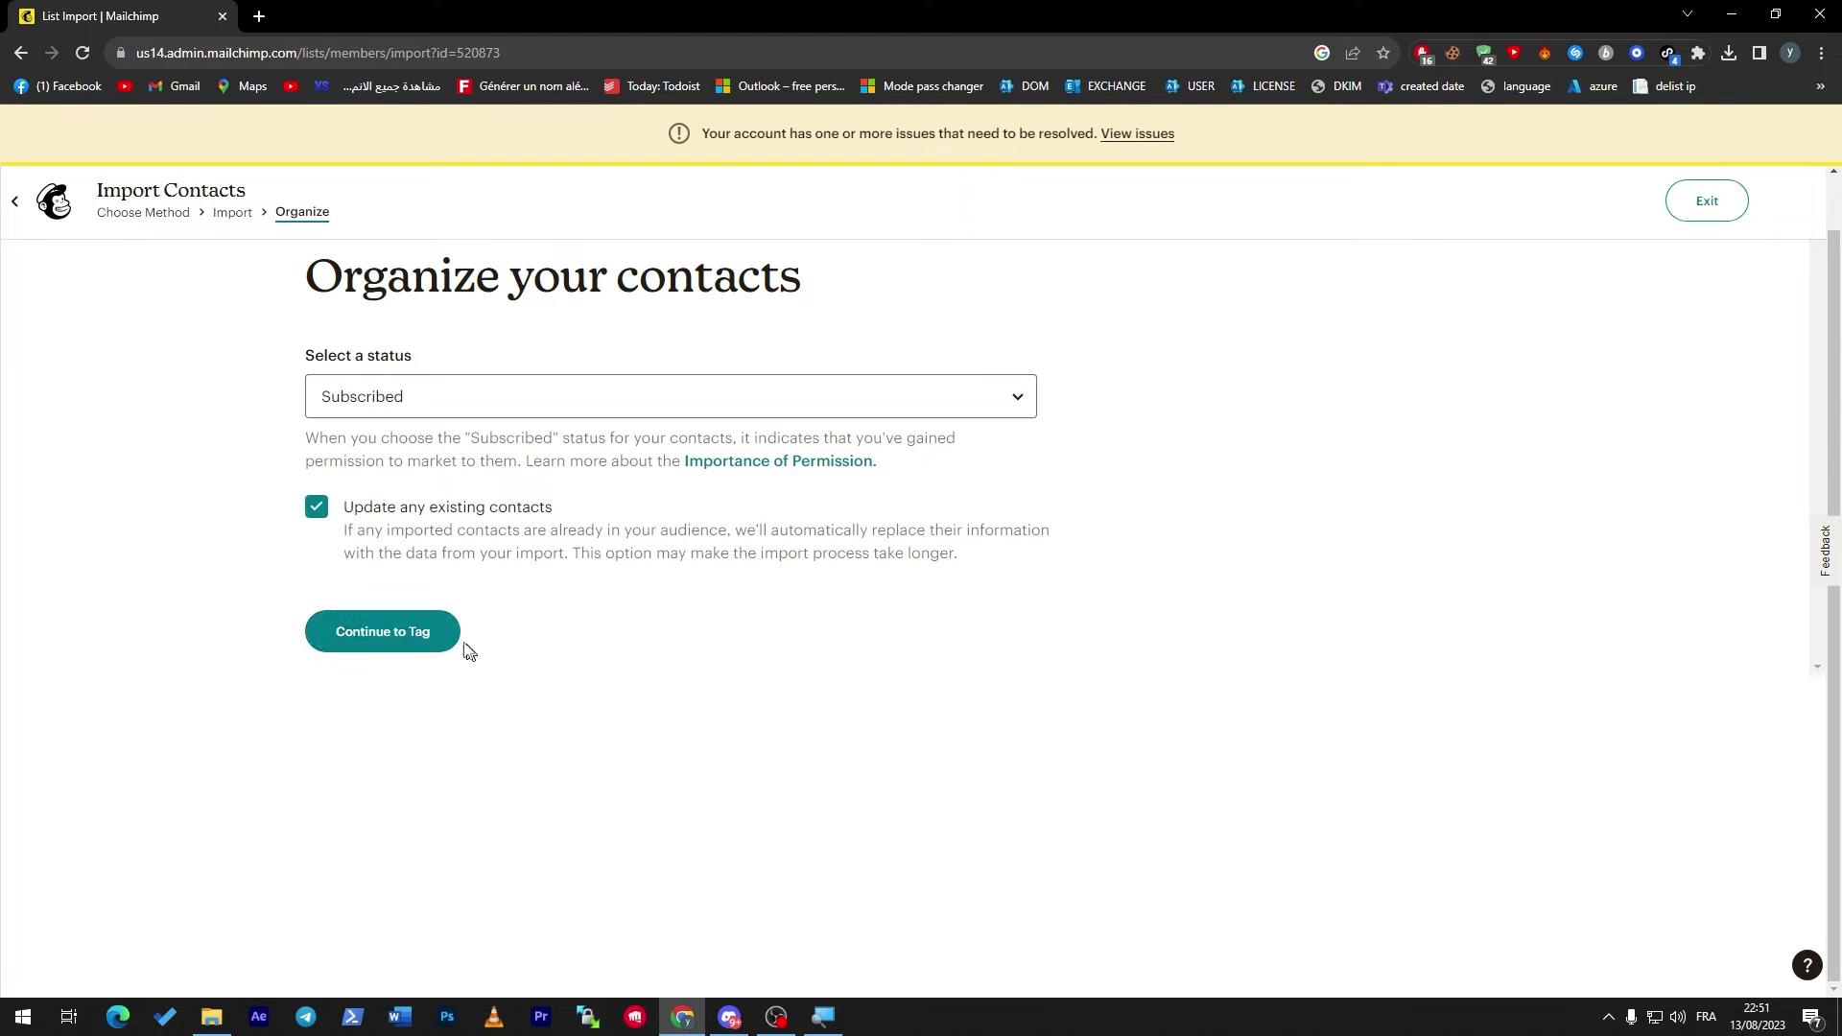
left_click(458, 643)
left_click(415, 603)
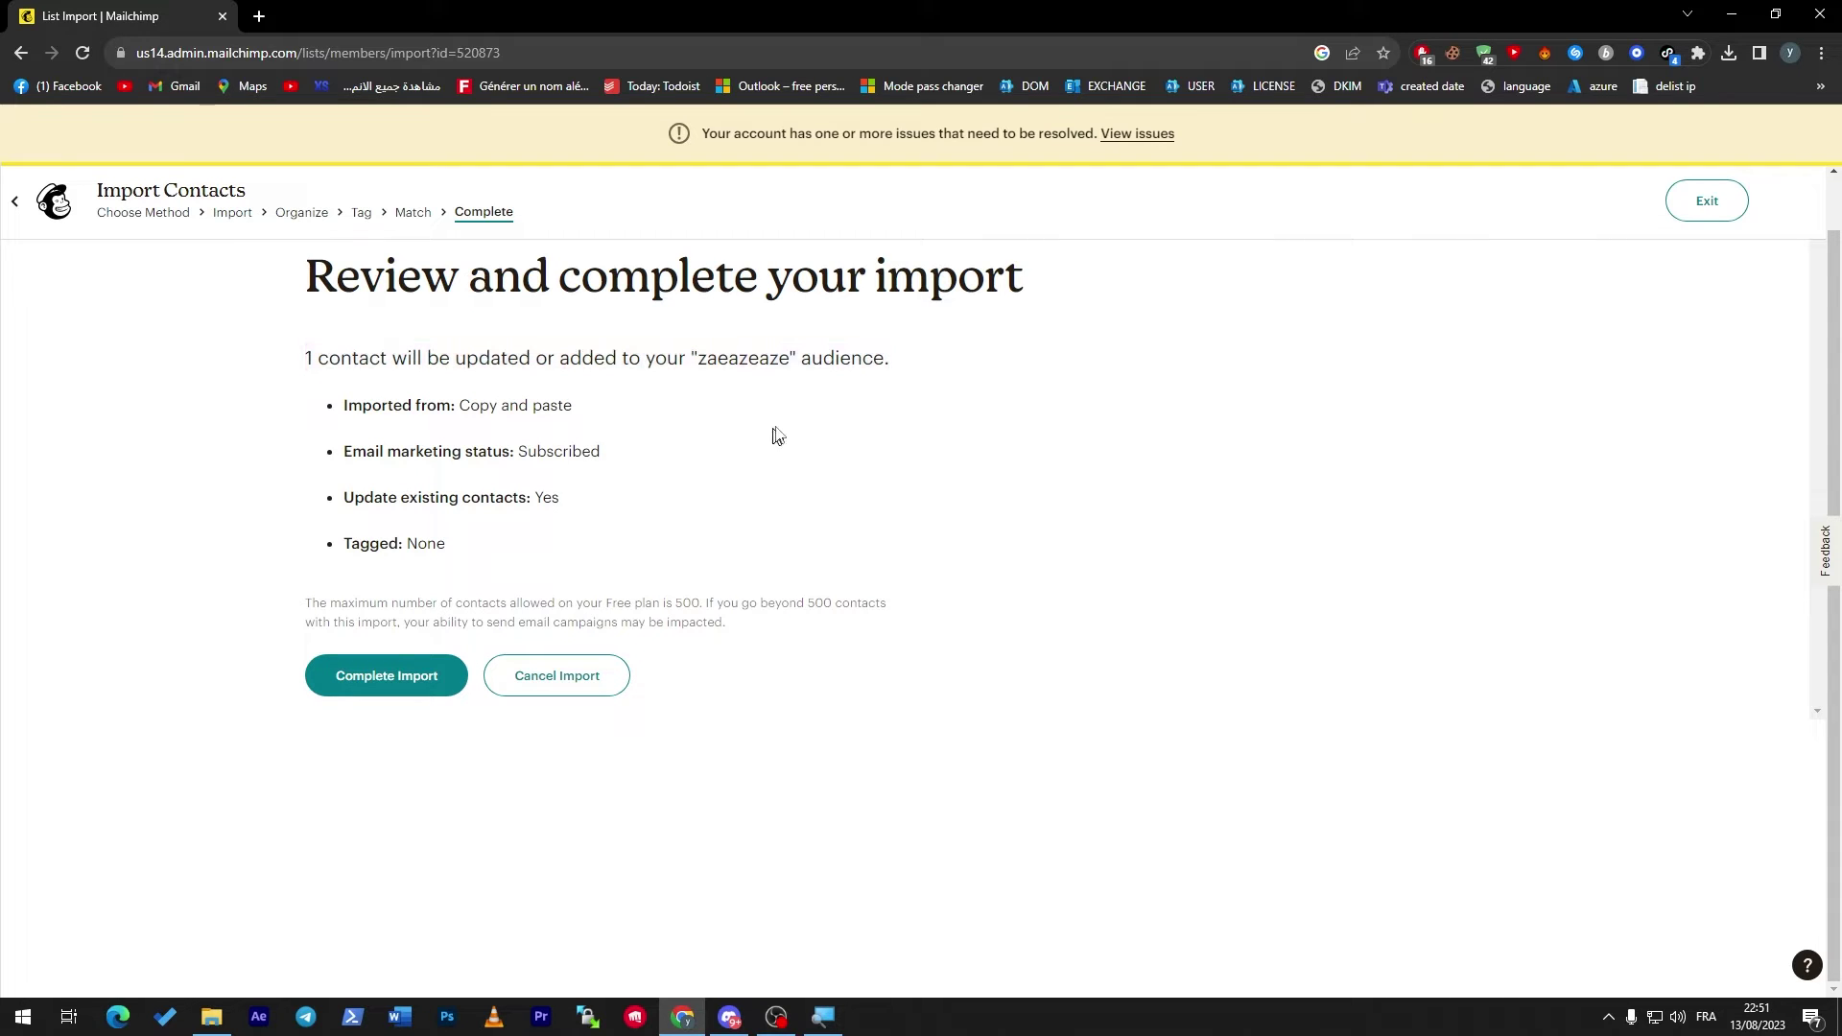
left_click(412, 675)
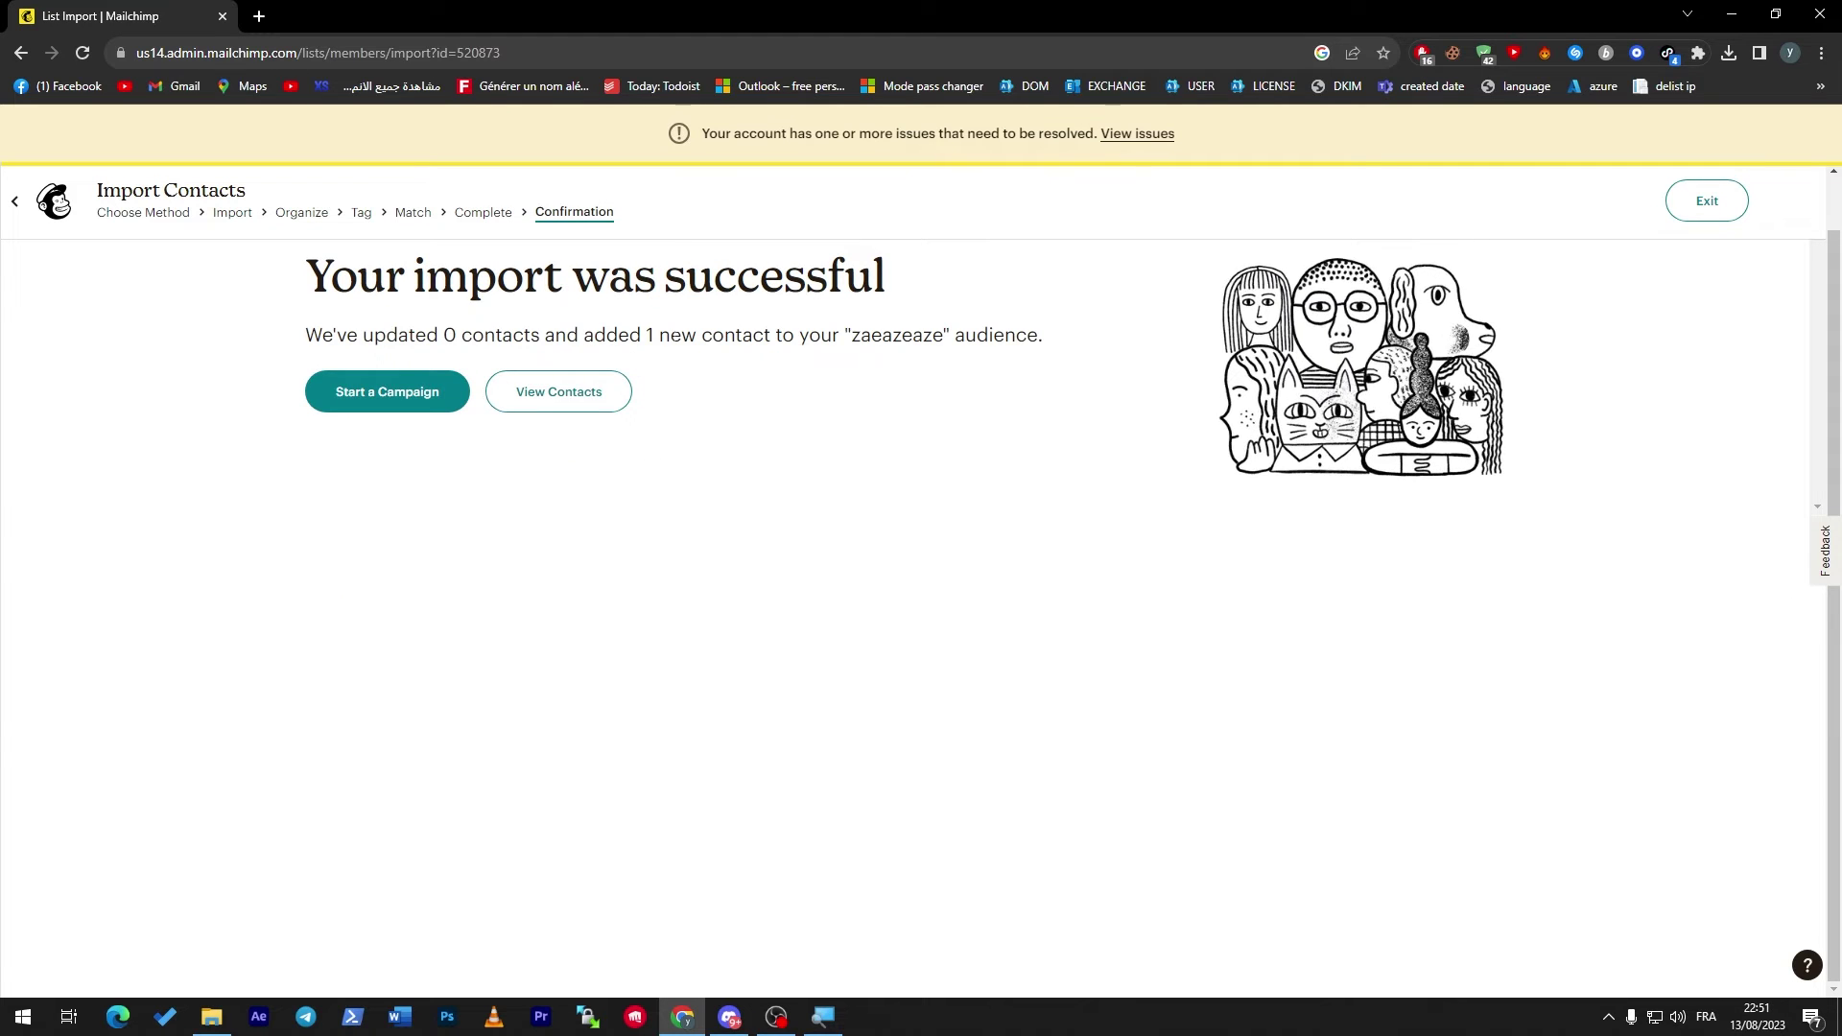
Start a campaign from the import confirmation, now reaching 3 zaeazeaze recipients, and scroll its checklist.
left_click(387, 395)
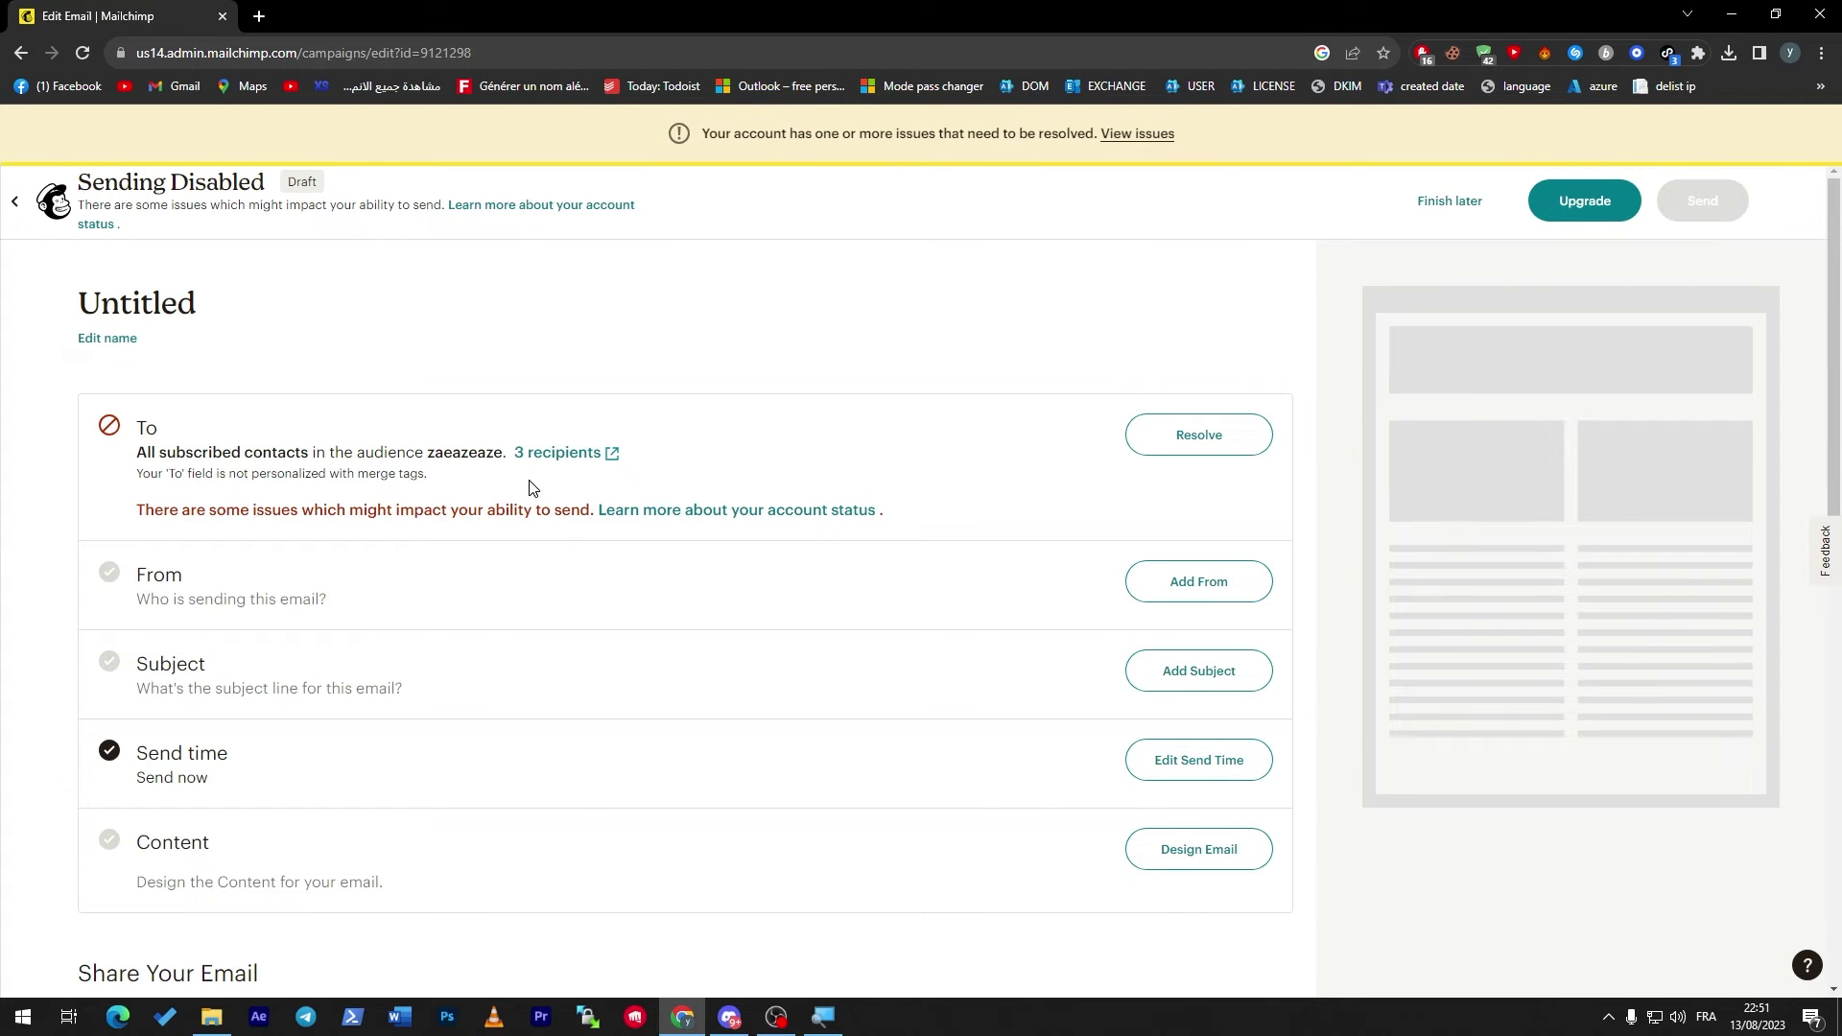
scroll(1827, 469, "down", 2)
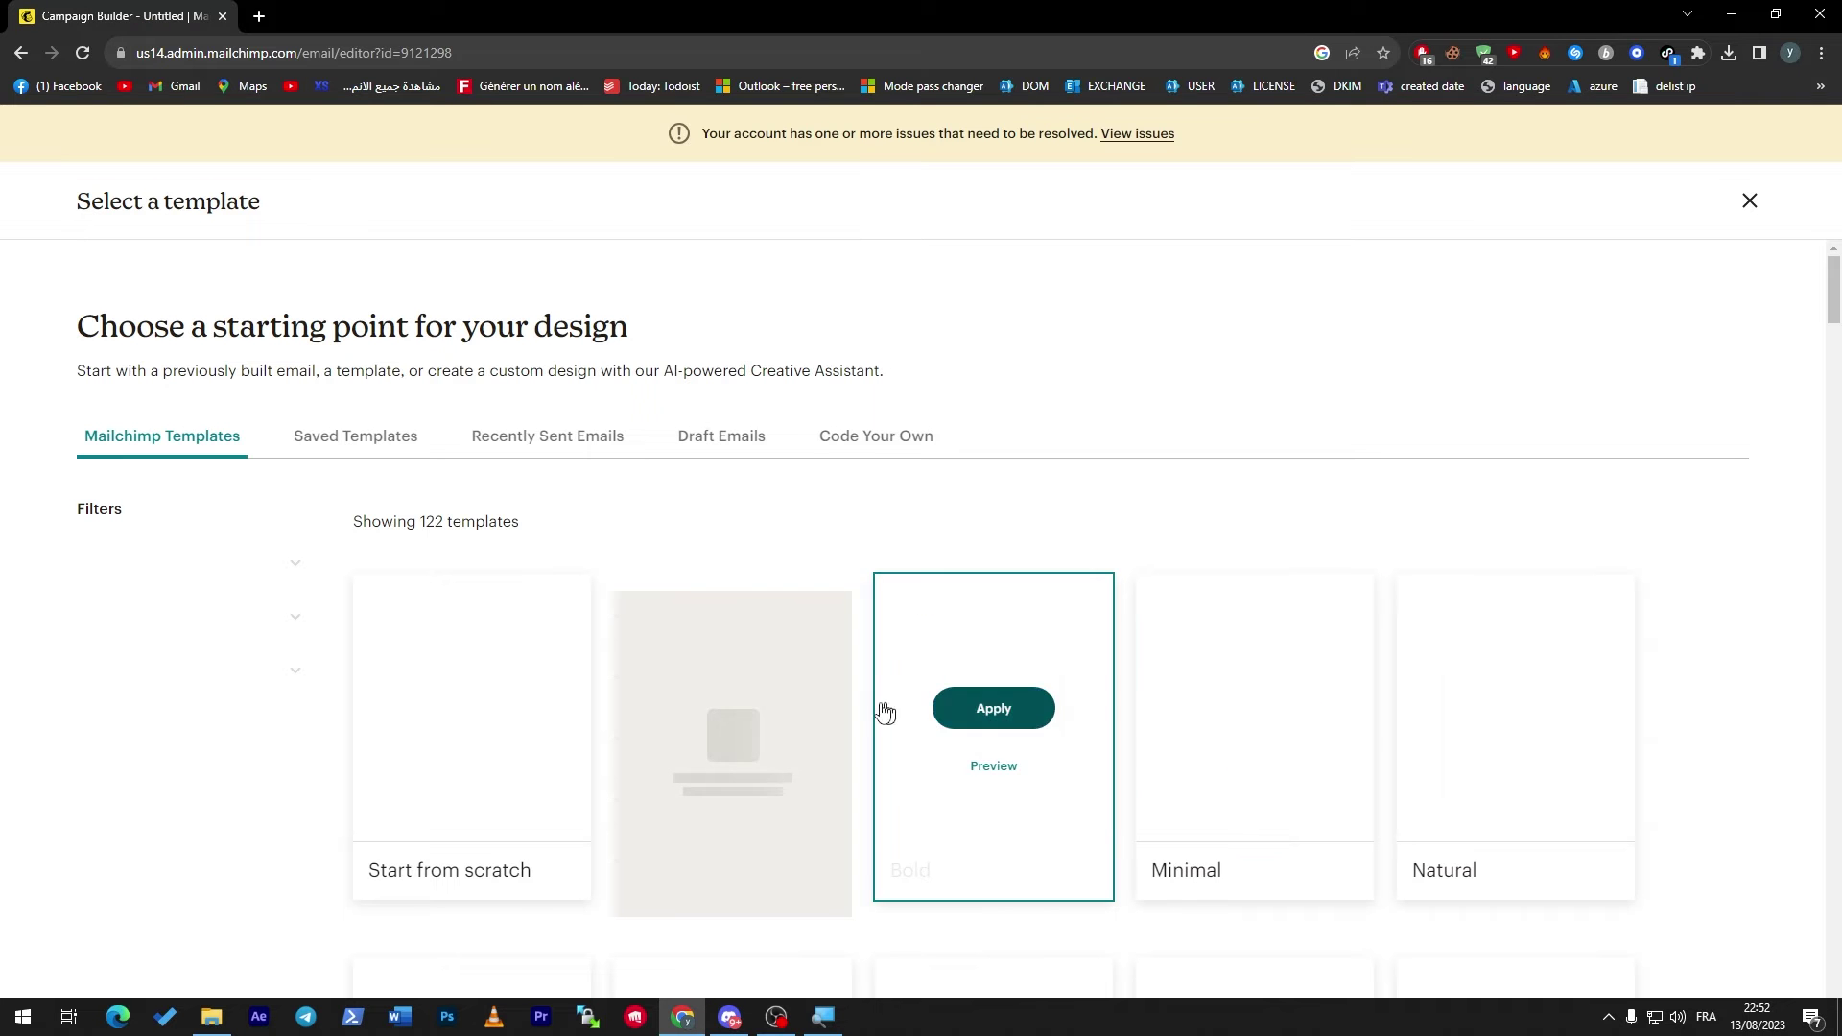
scroll(1820, 361, "down", 6)
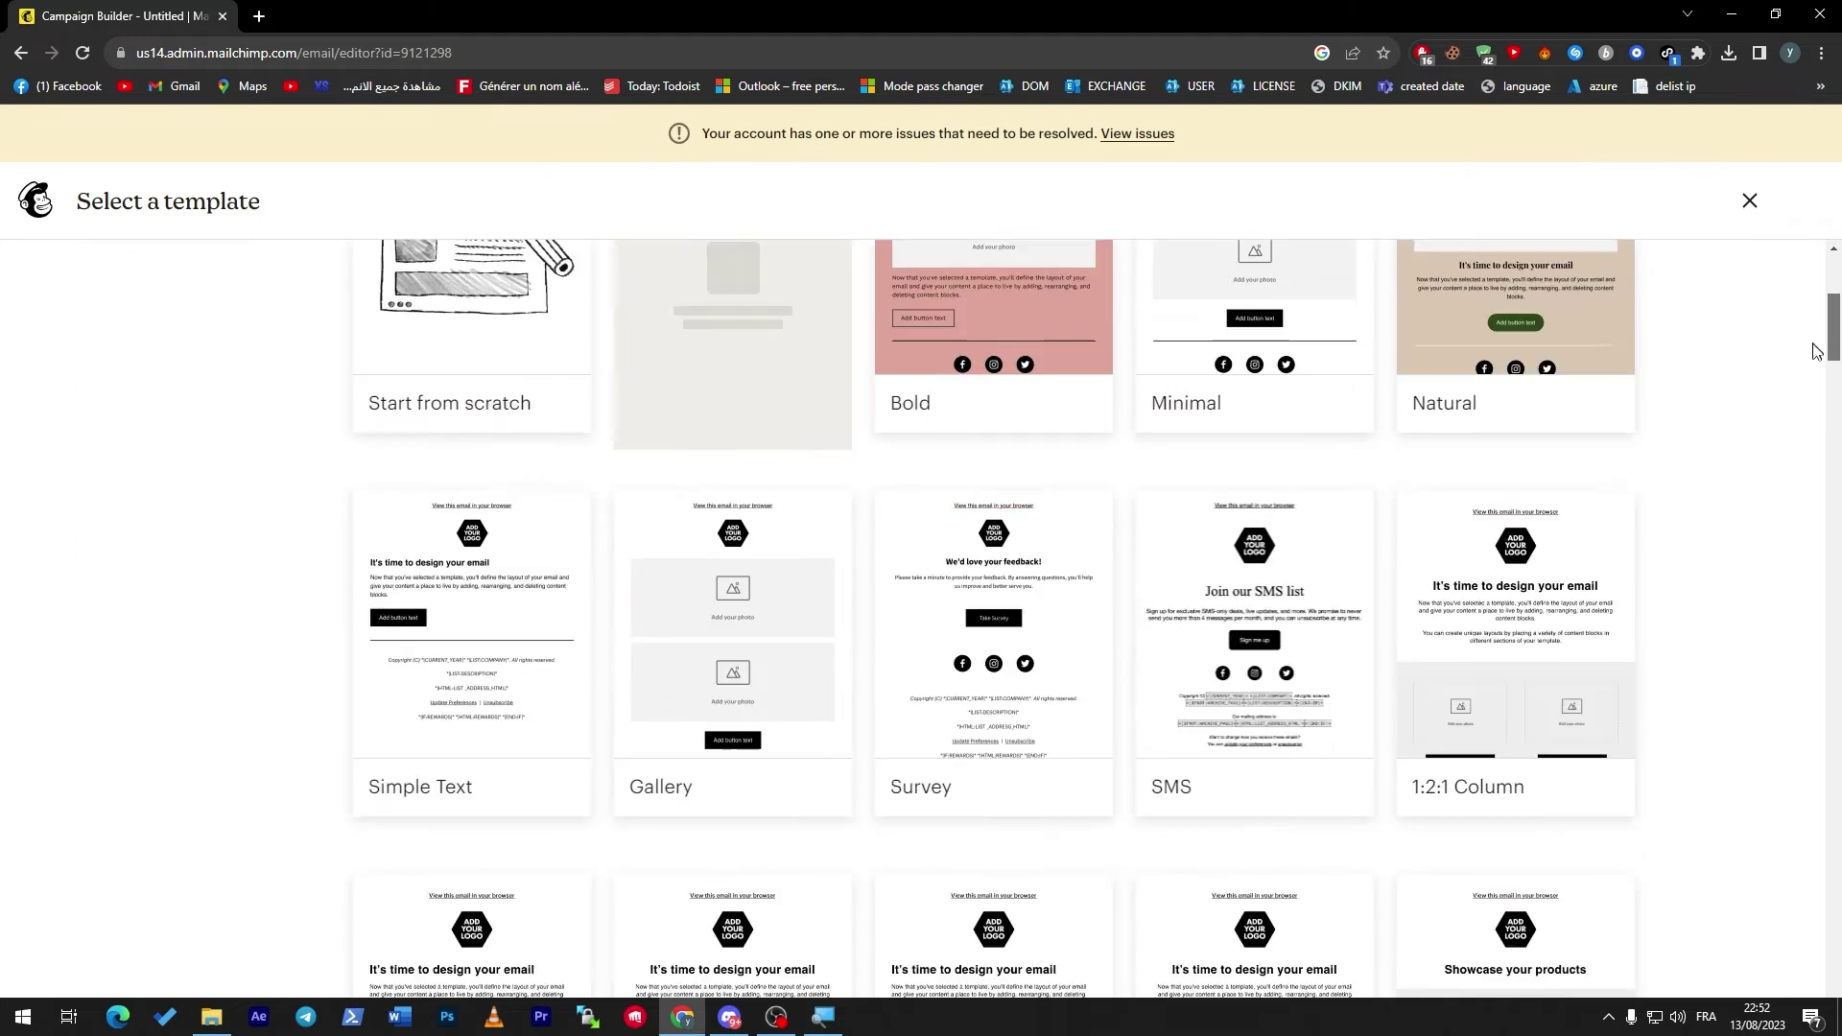
Apply the Start from scratch template and save the design back to the campaign checklist.
scroll(1815, 349, "up", 3)
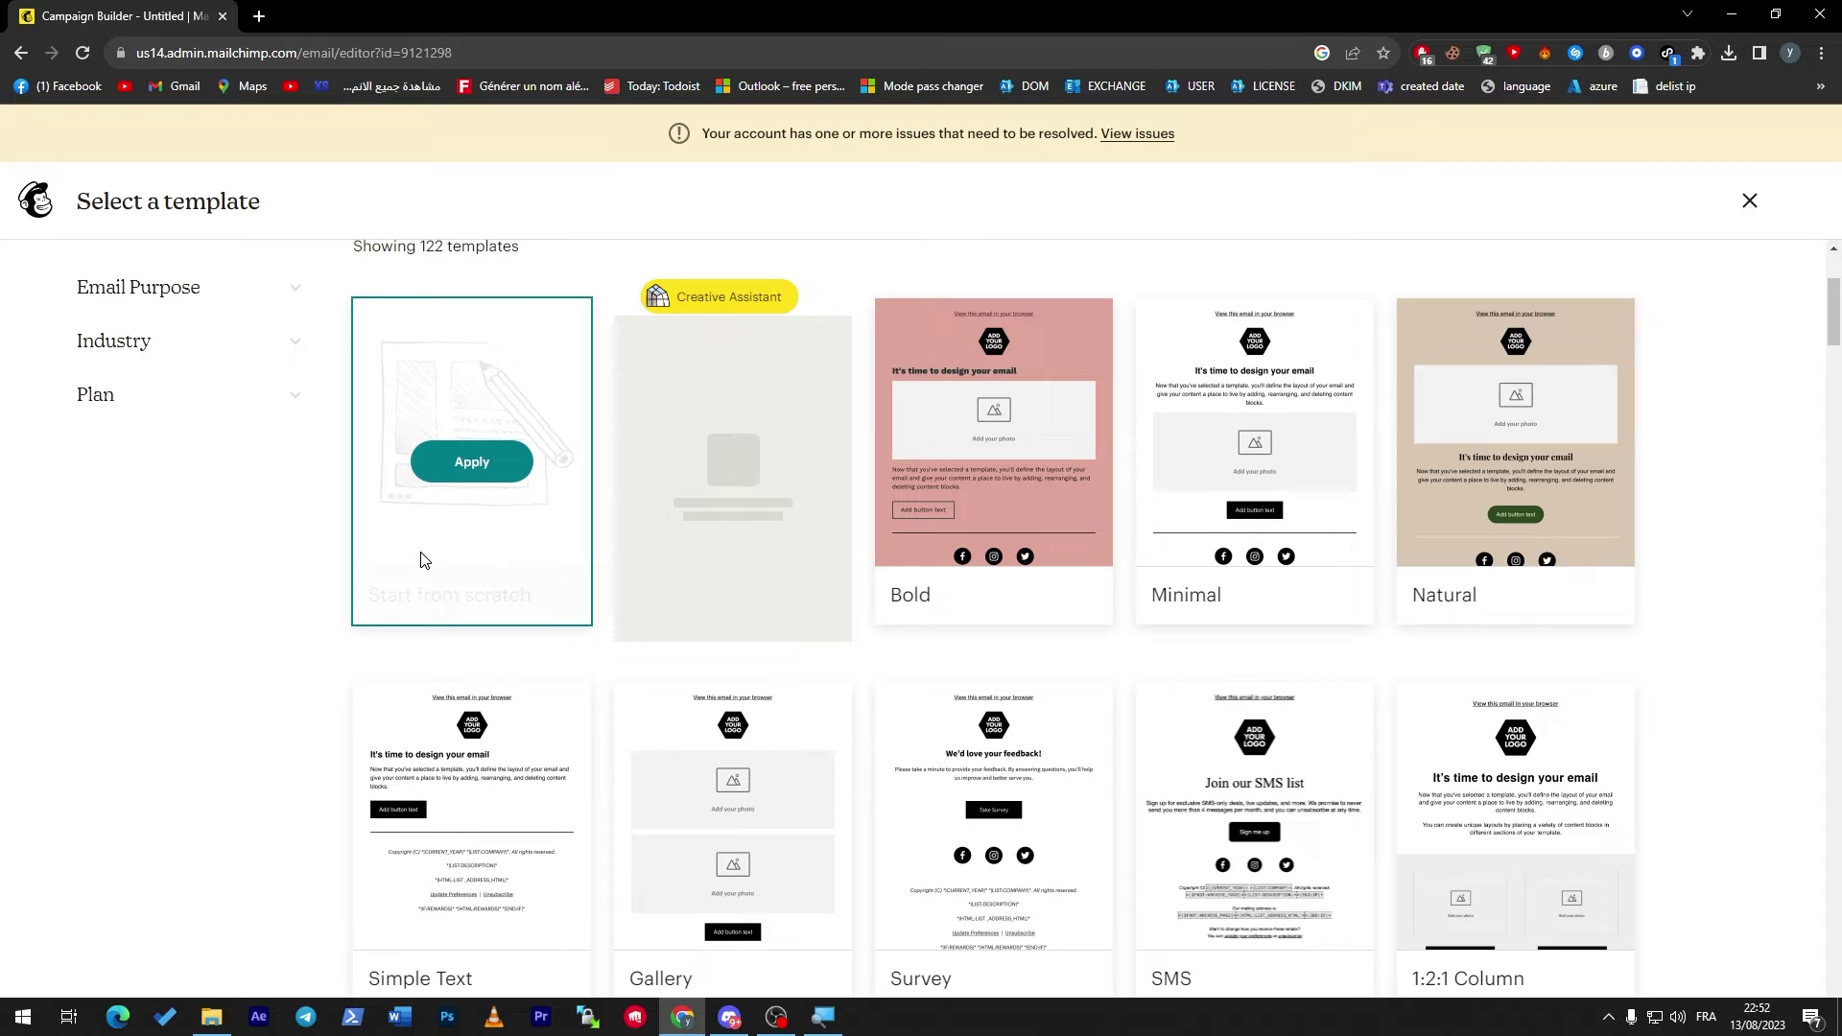
left_click(475, 472)
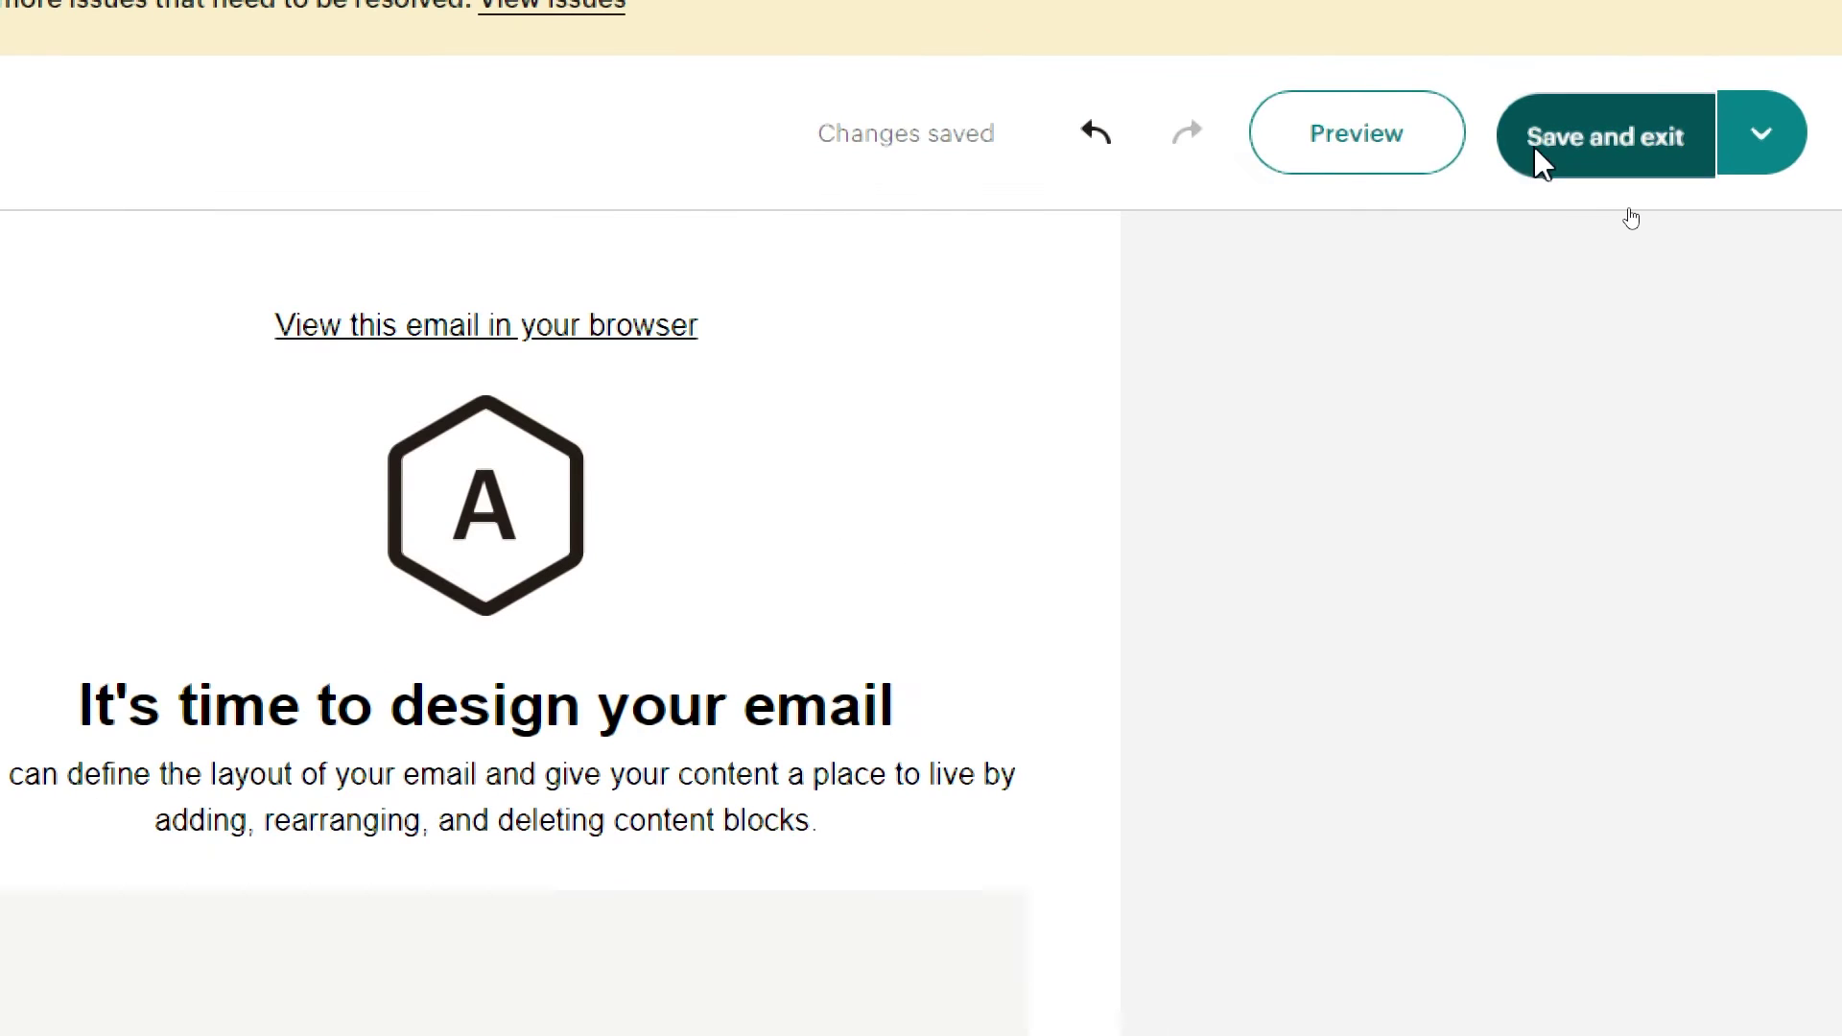
left_click(1537, 153)
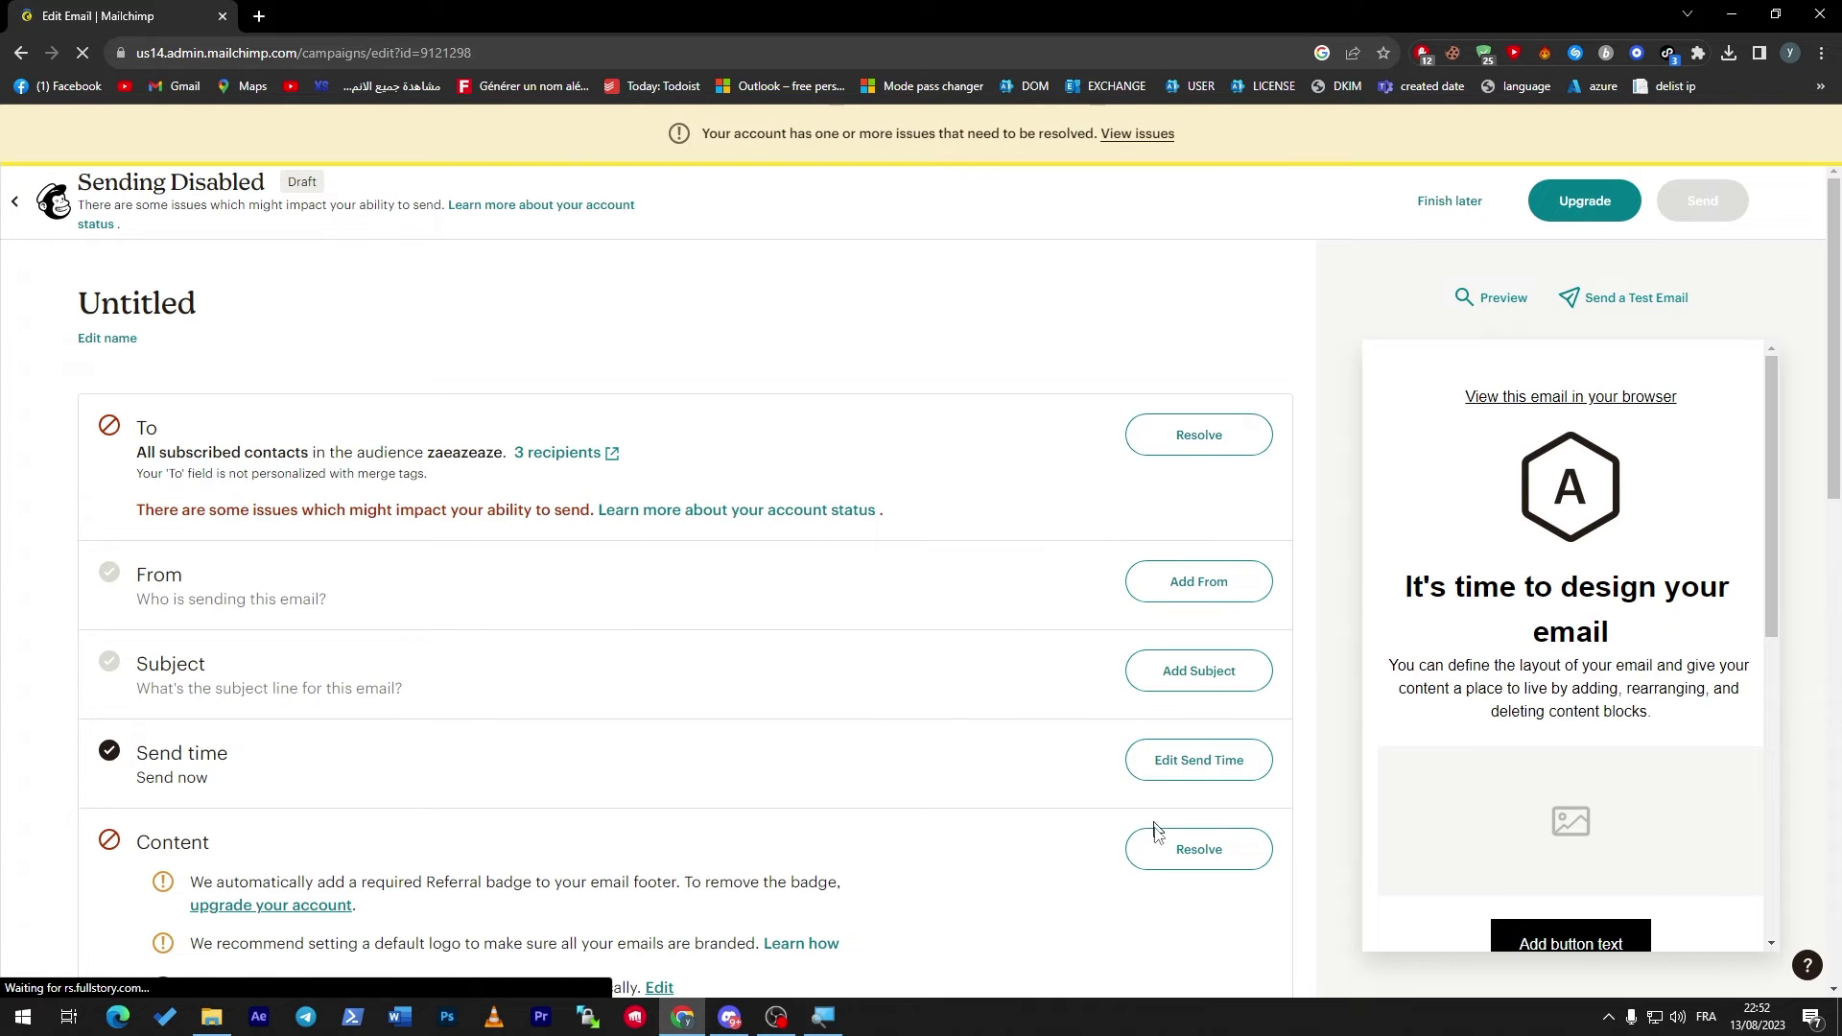
Set the Untitled email aside with Finish later, then return Home and open Create.
scroll(1791, 752, "down", 8)
scroll(1792, 752, "up", 8)
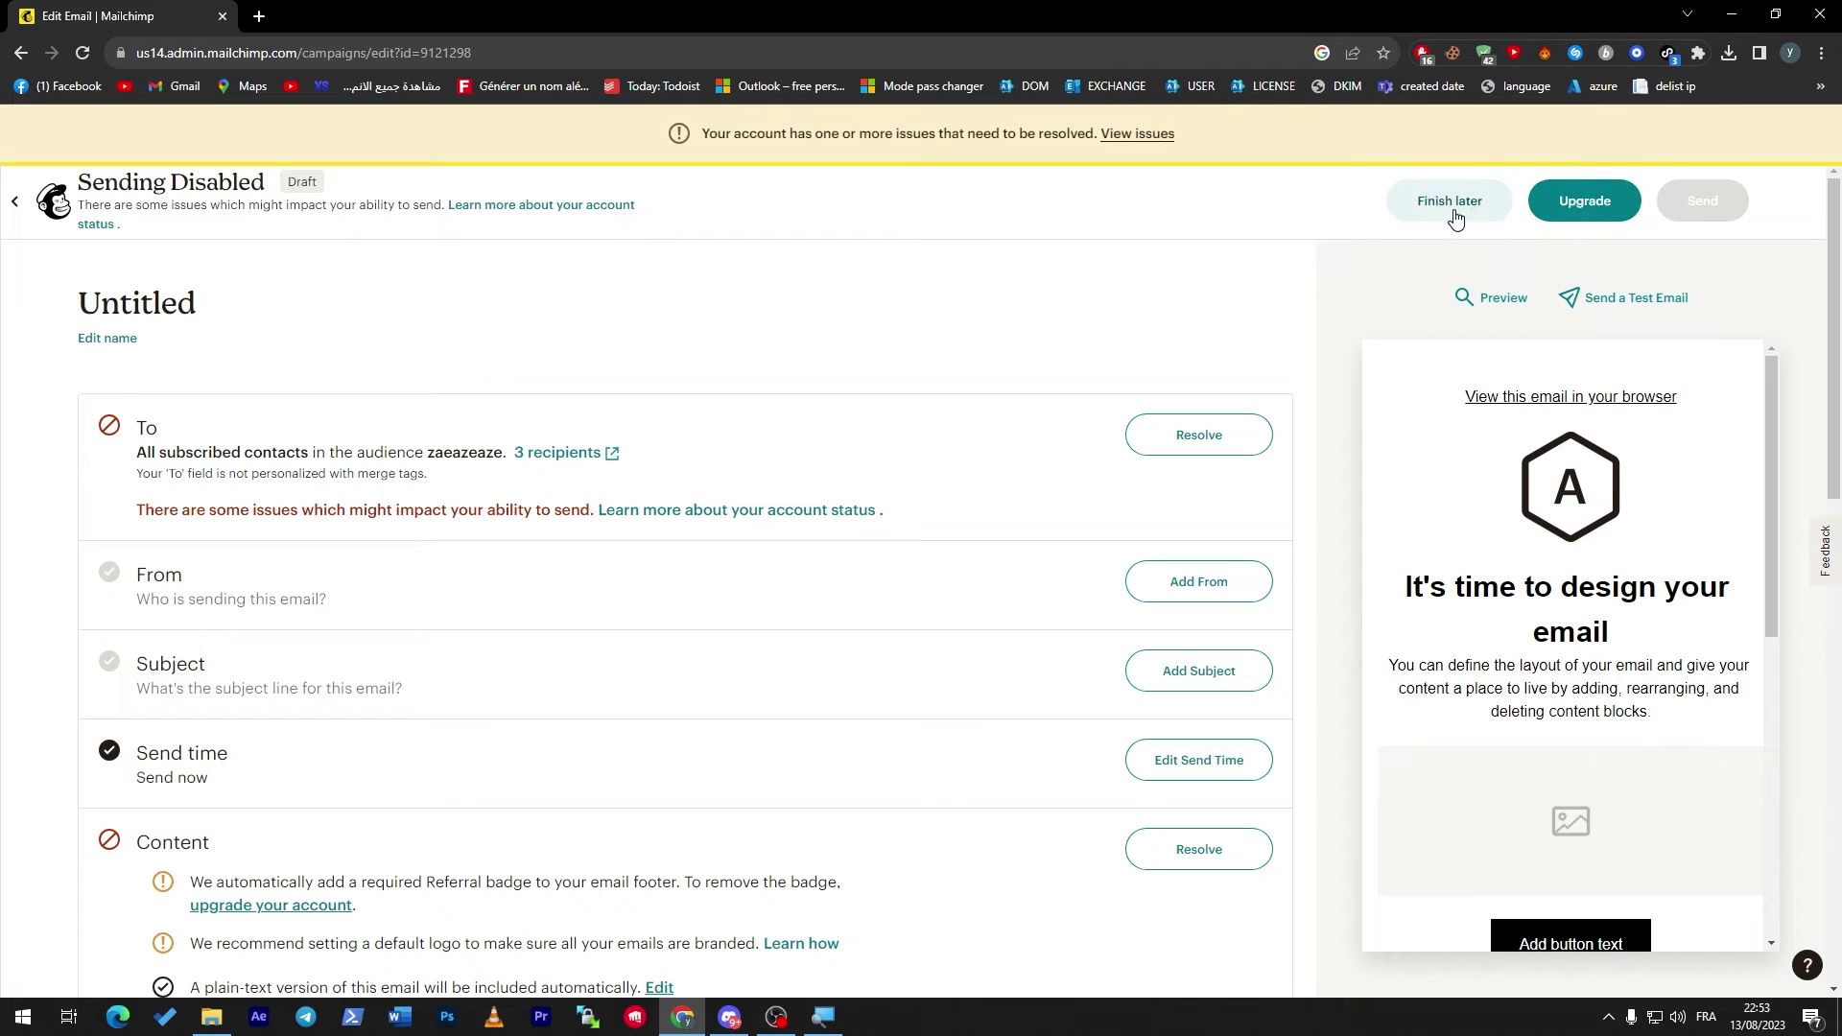
left_click(1542, 205)
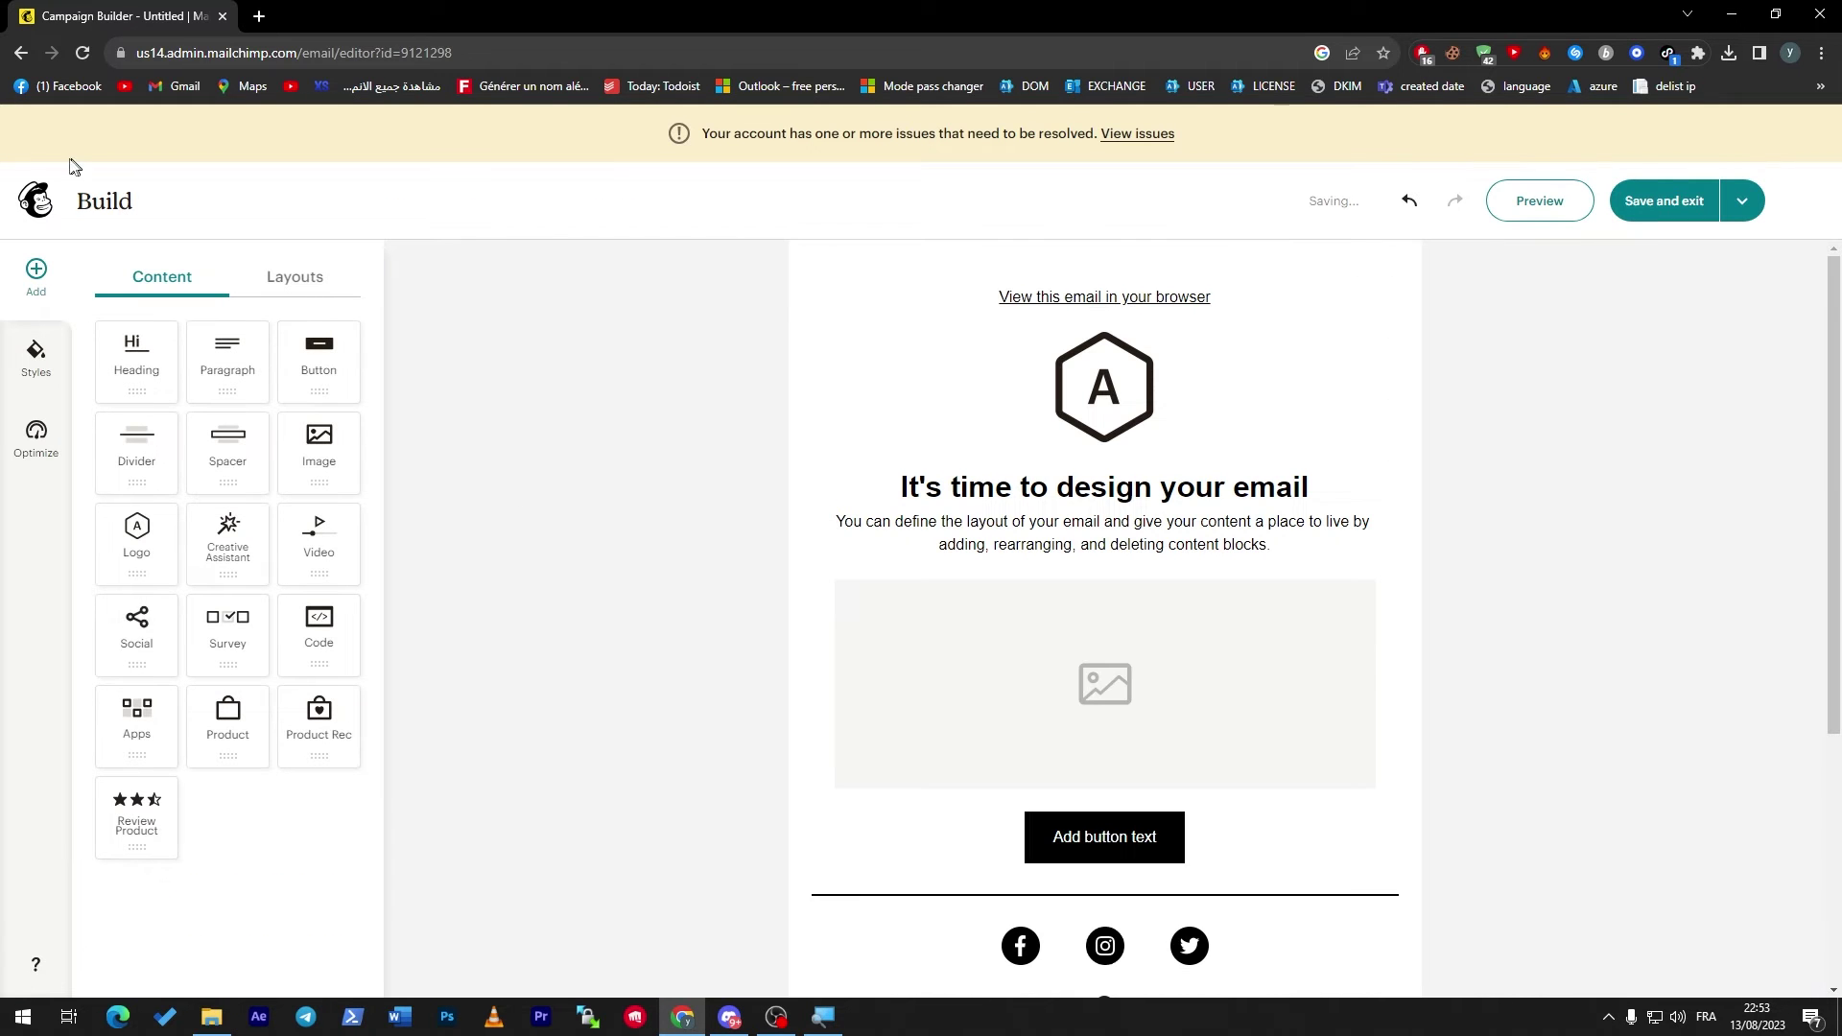
left_click(37, 198)
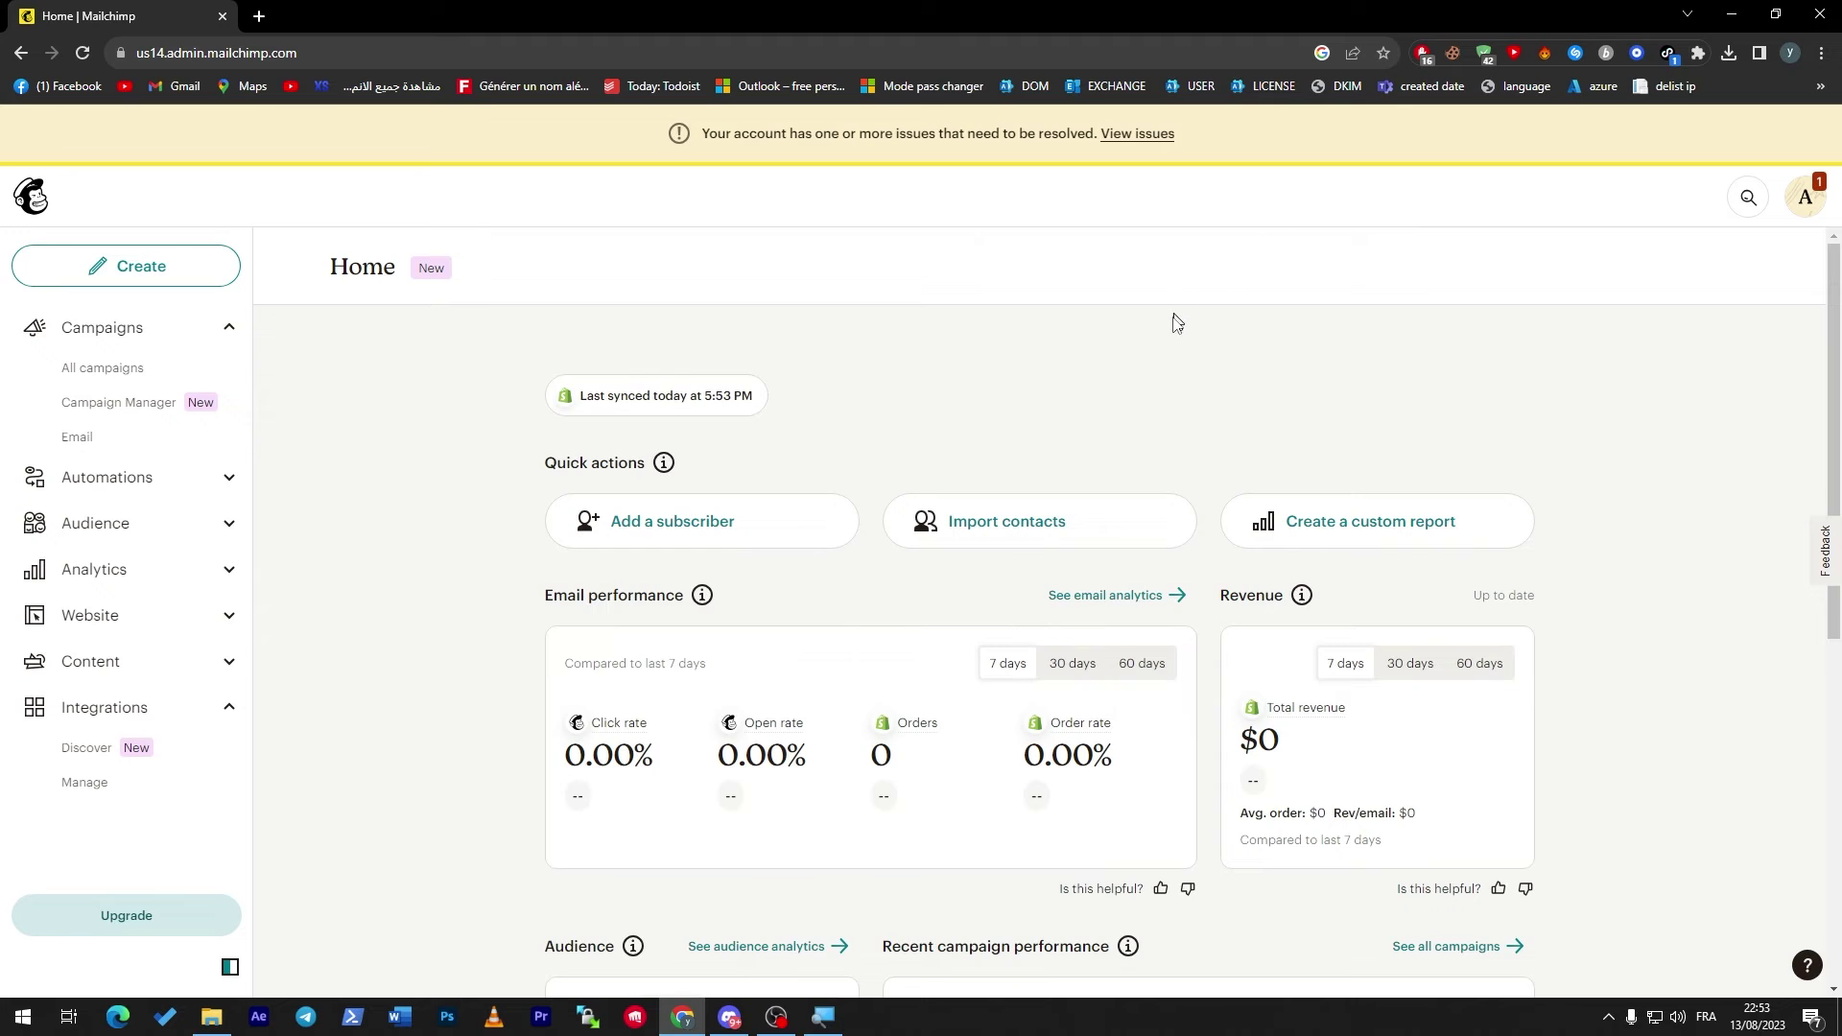
left_click(96, 278)
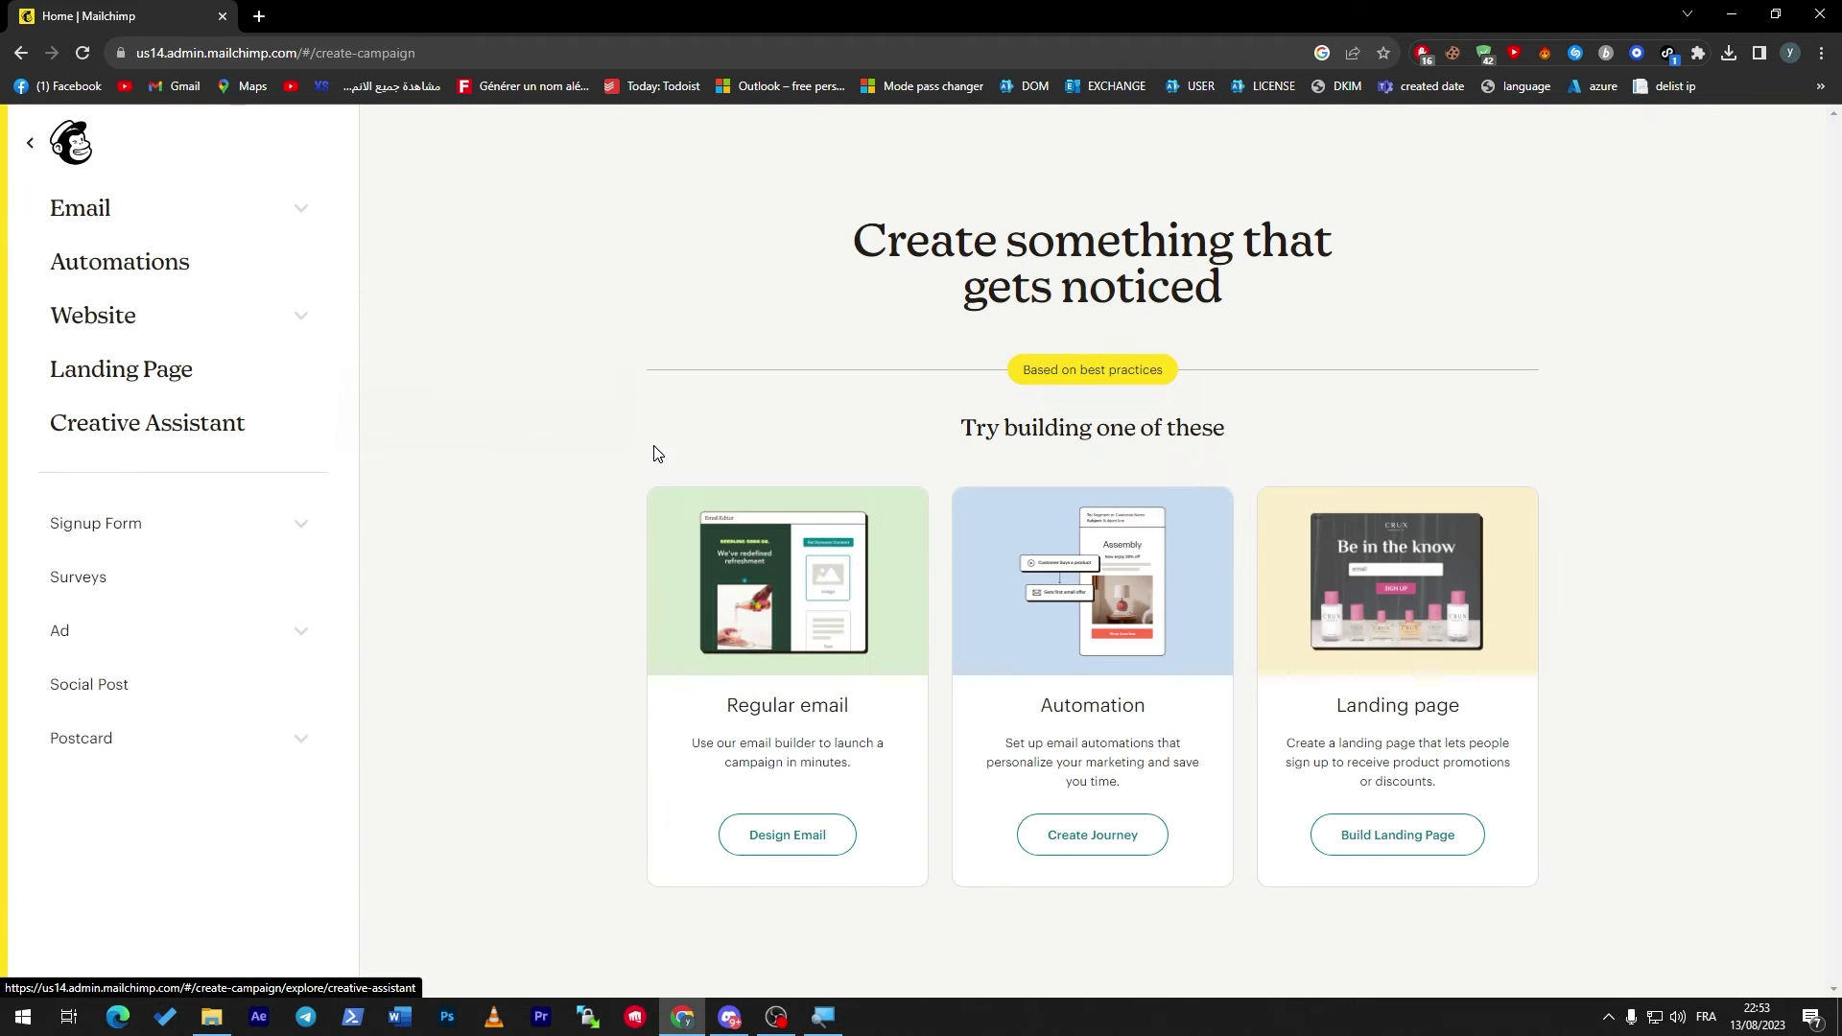
Start an Automation journey and open the Celebrate customer birthdays pre-built journey preview.
left_click(1117, 844)
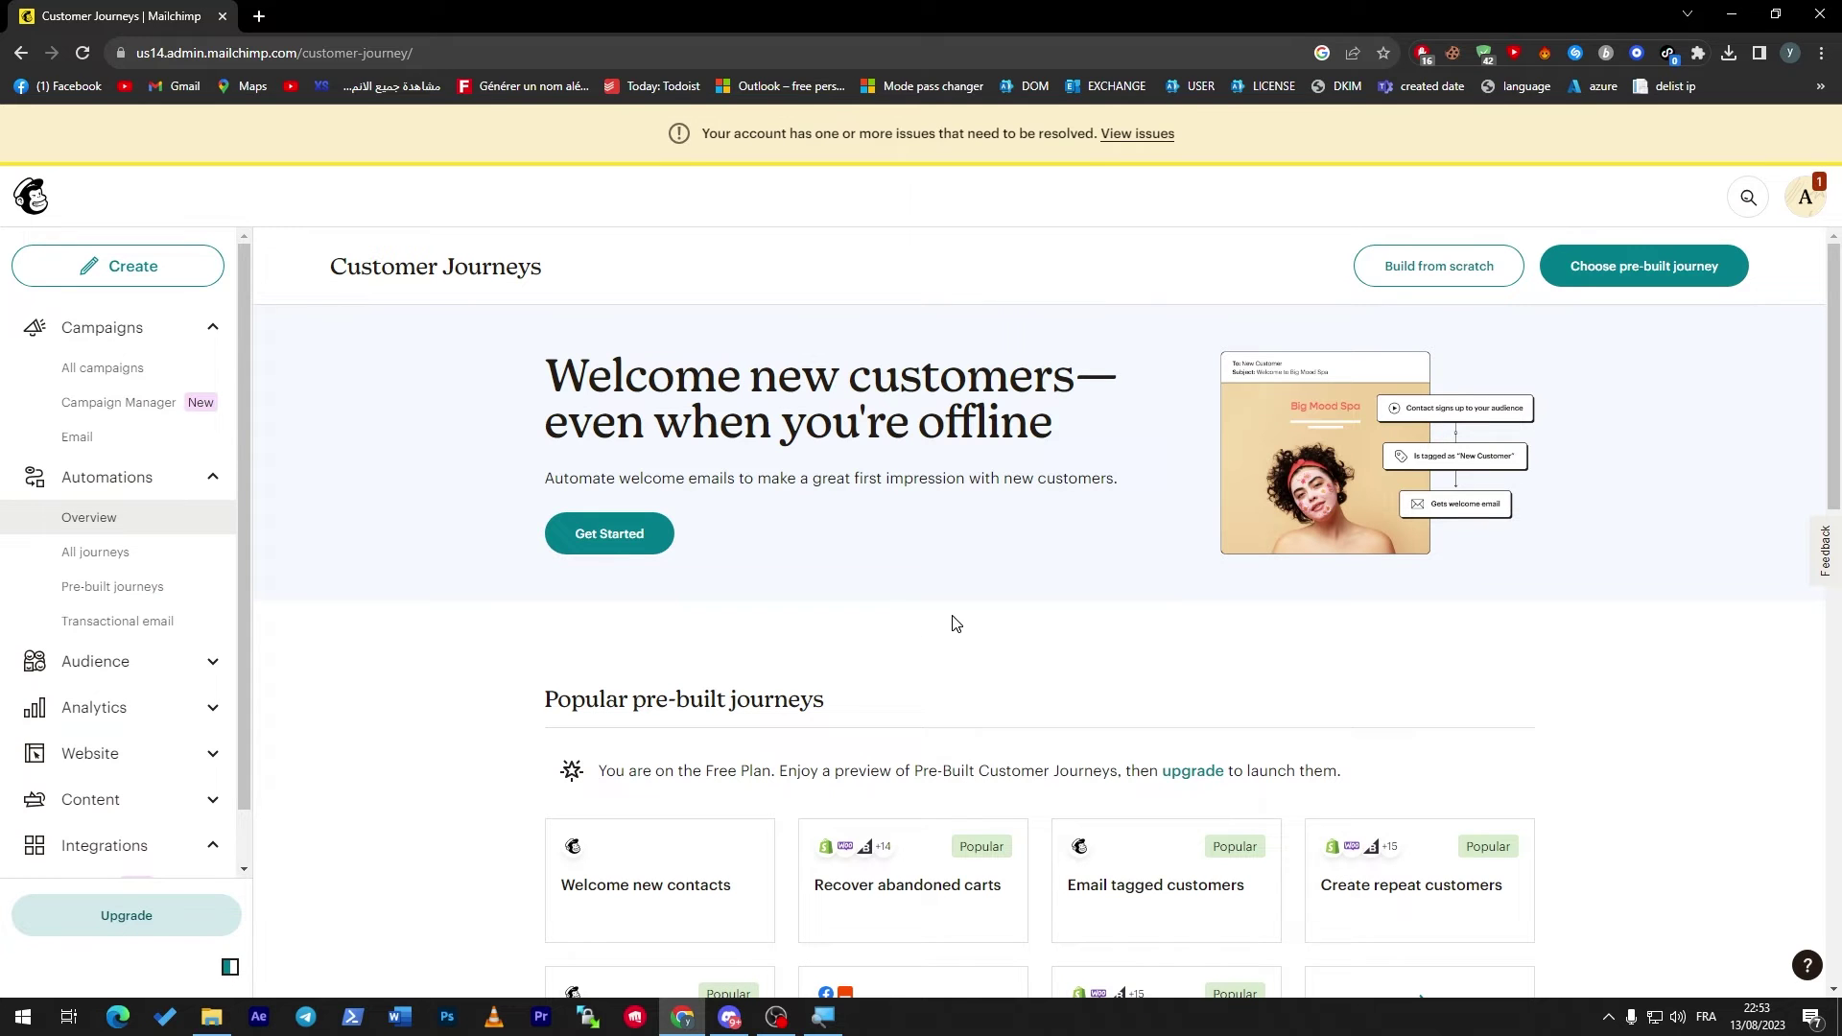
scroll(1813, 485, "down", 3)
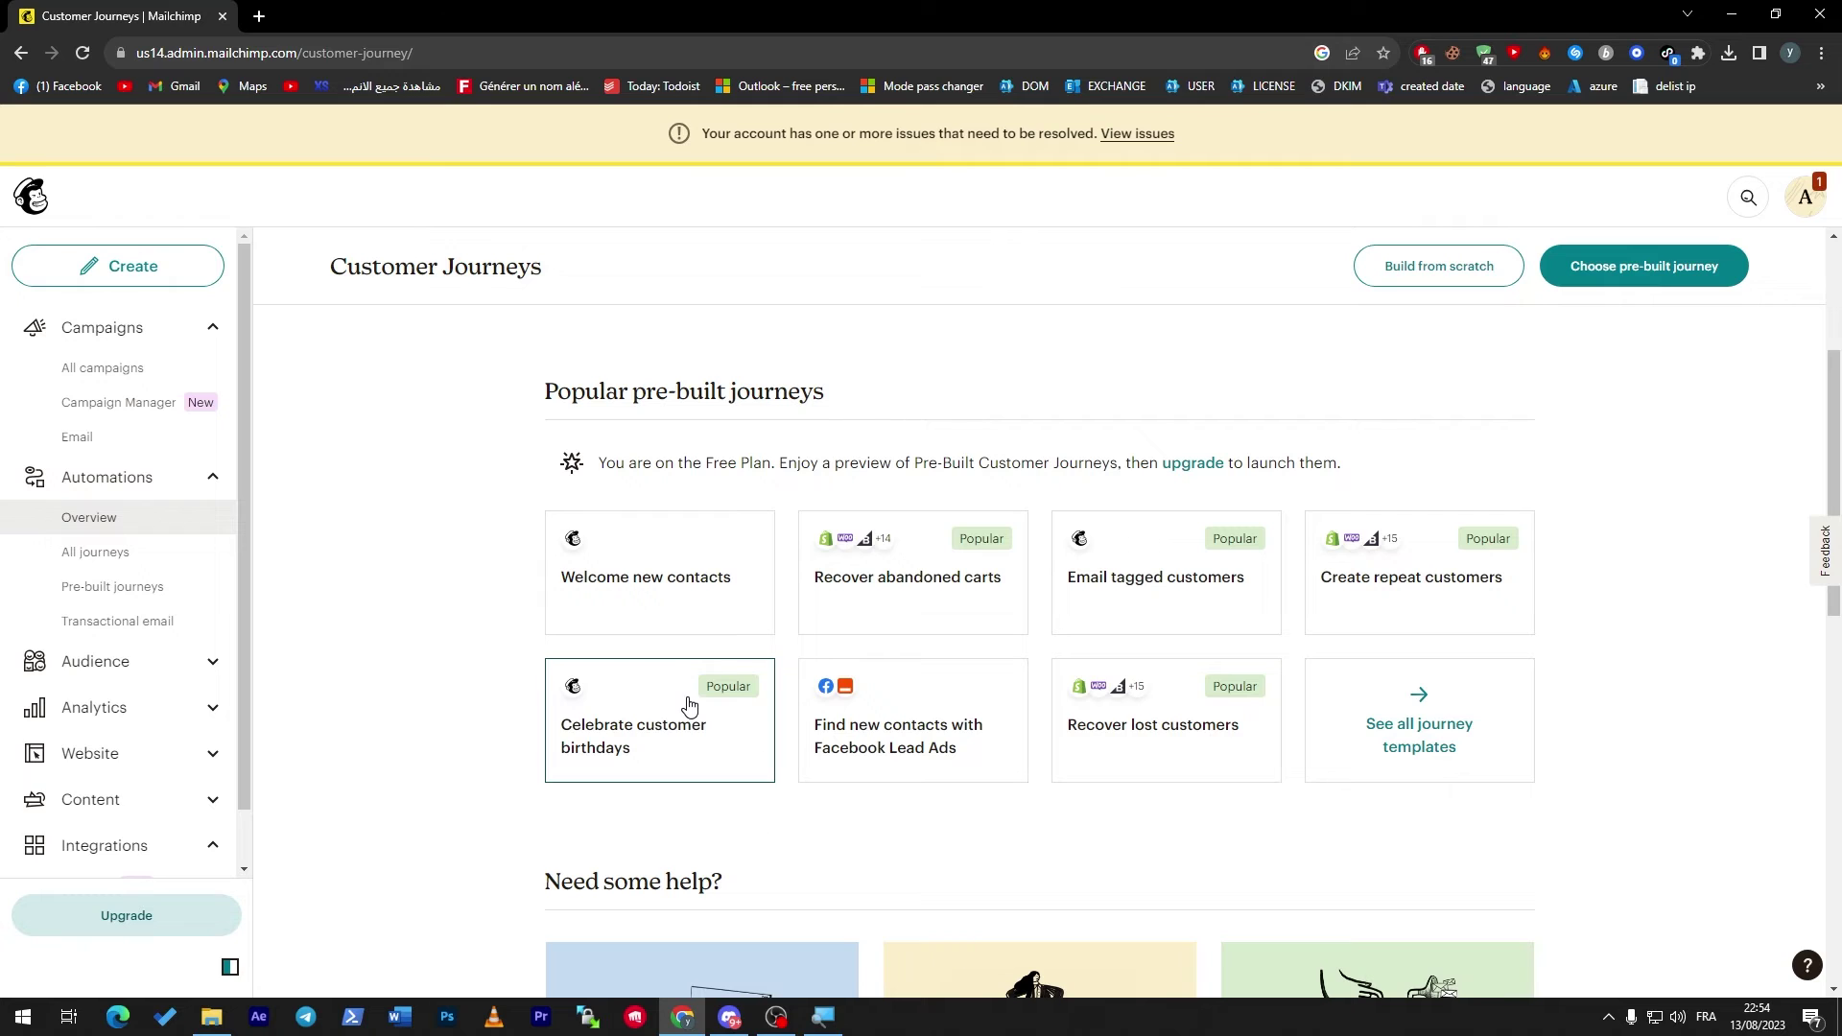
left_click_drag(1834, 413, 1835, 440)
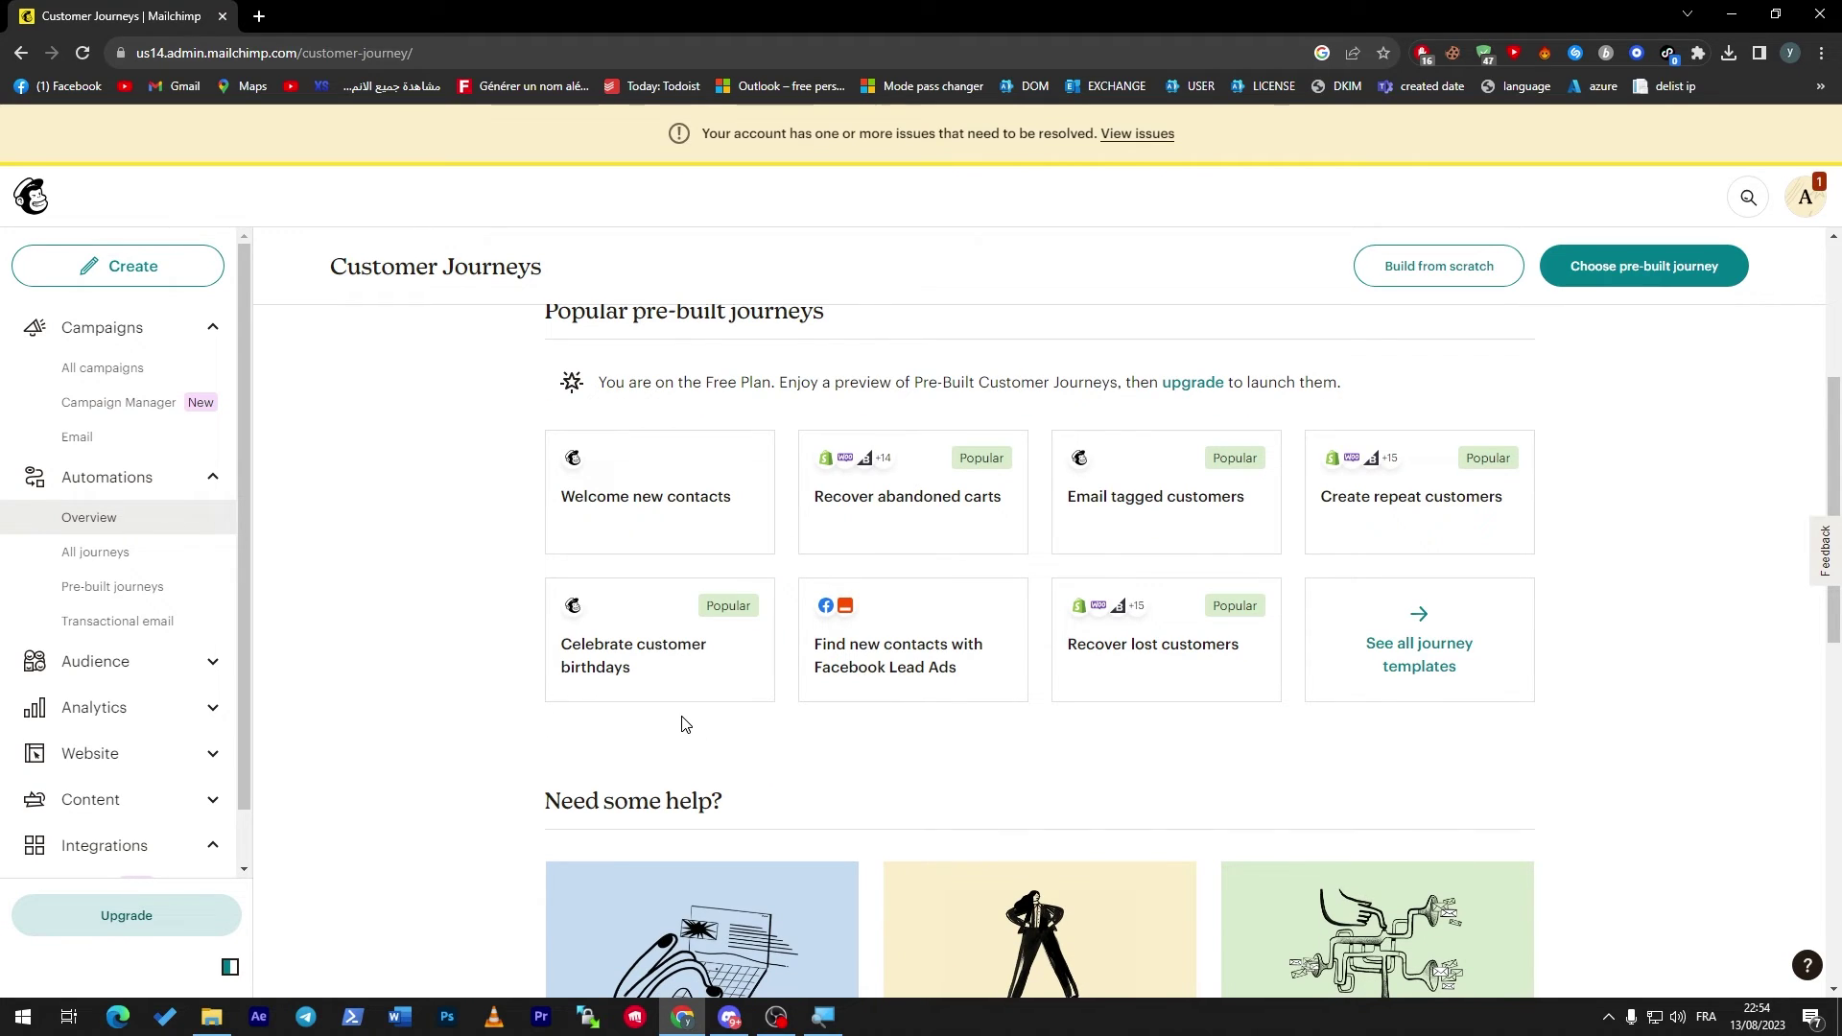
key("super")
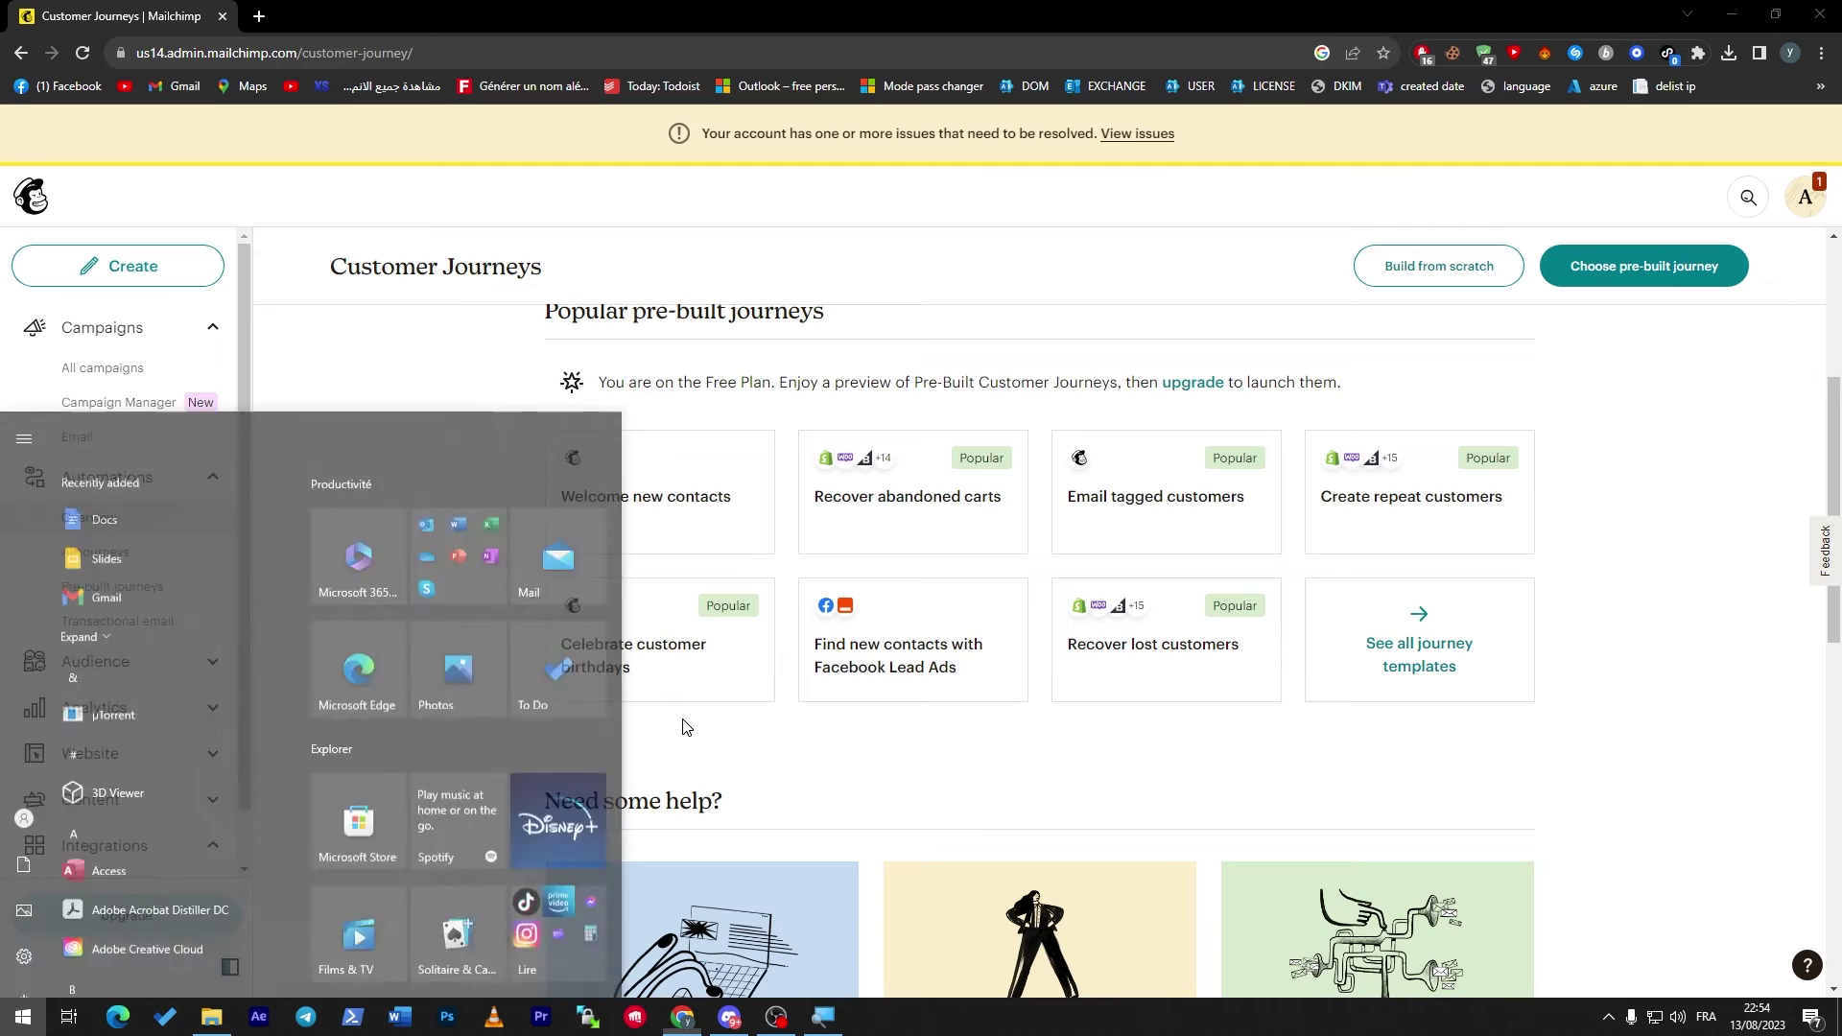
key("super")
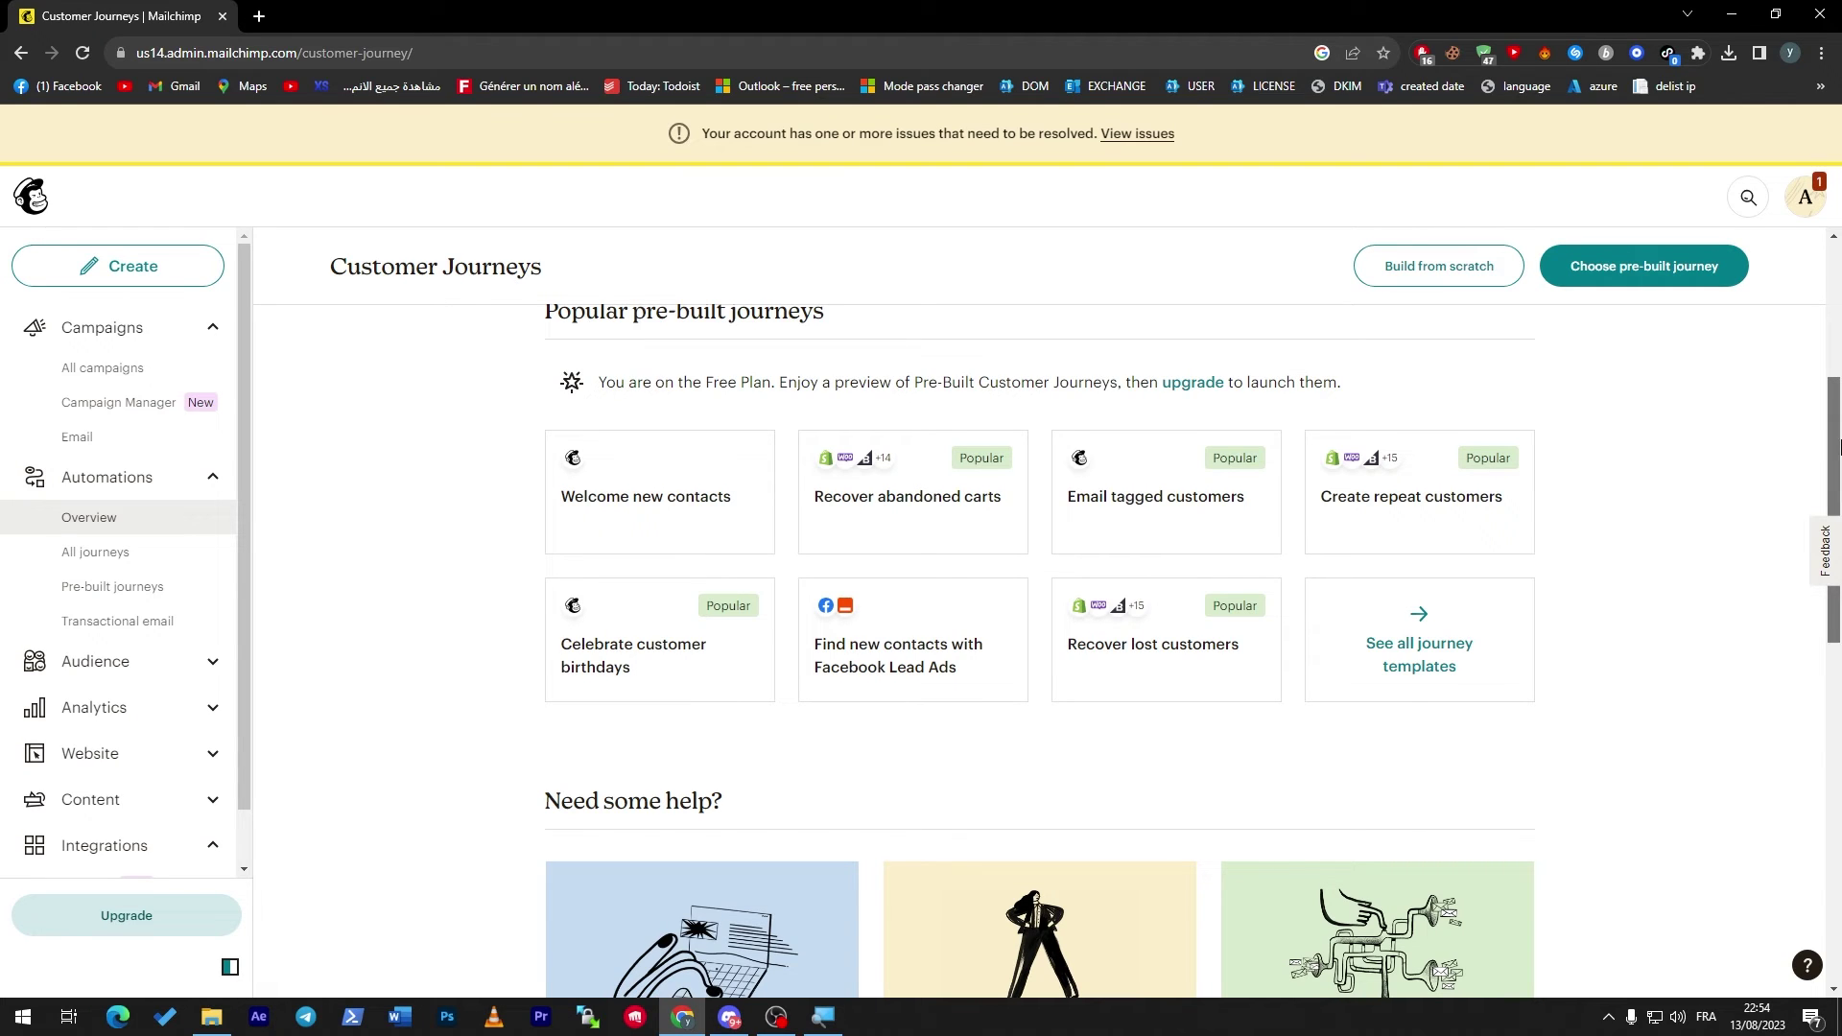
left_click_drag(1839, 447, 1838, 495)
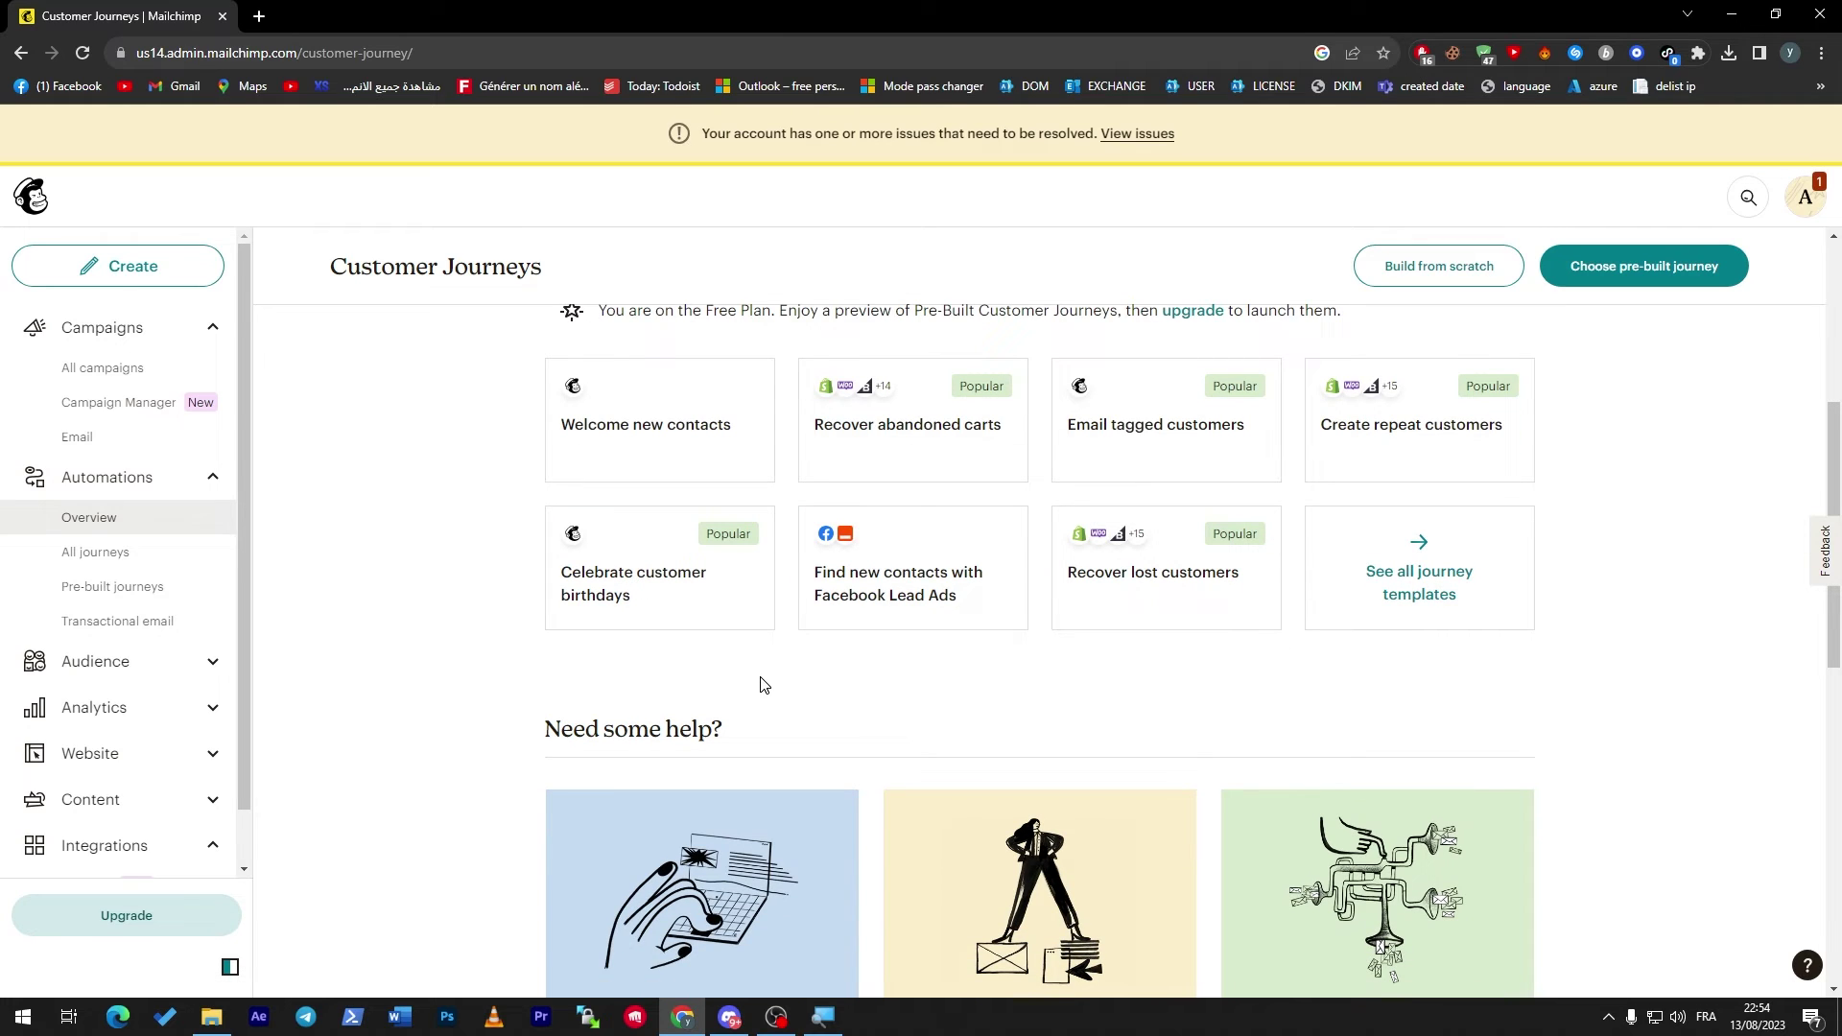
left_click(671, 605)
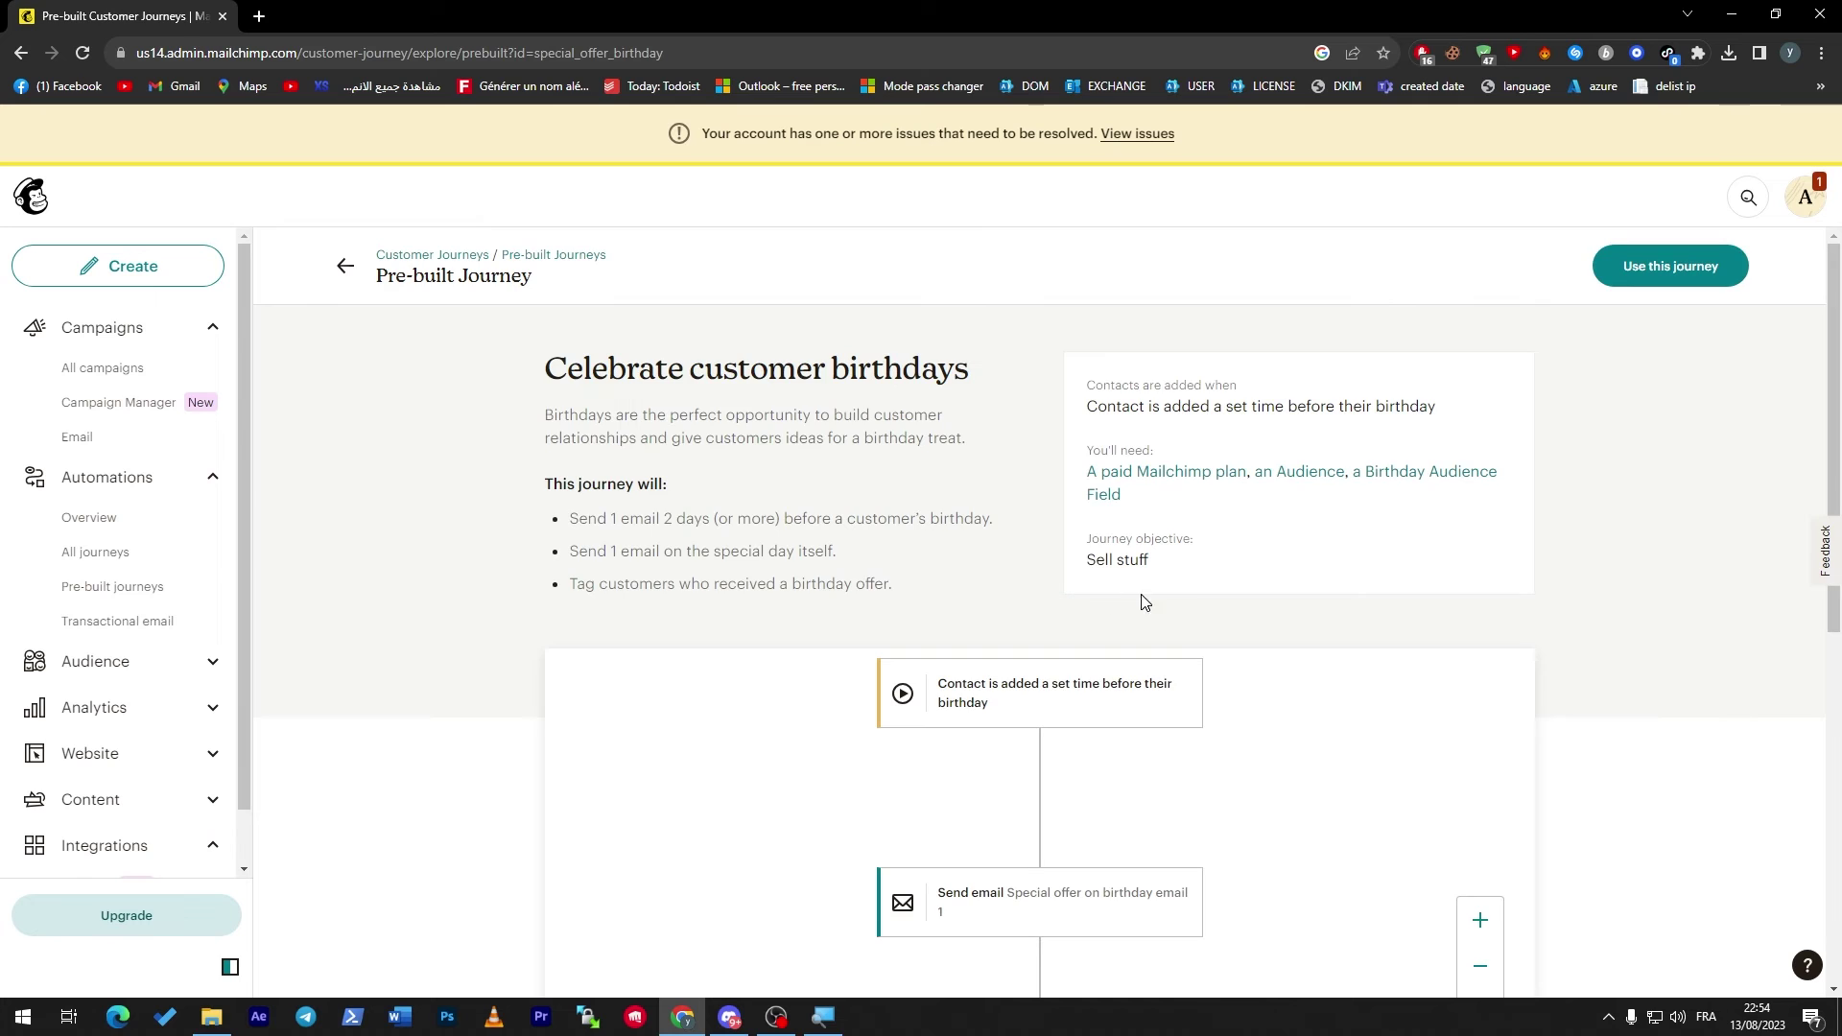
Scroll through the birthday journey's two-email flow preview.
left_click_drag(1833, 335, 1833, 303)
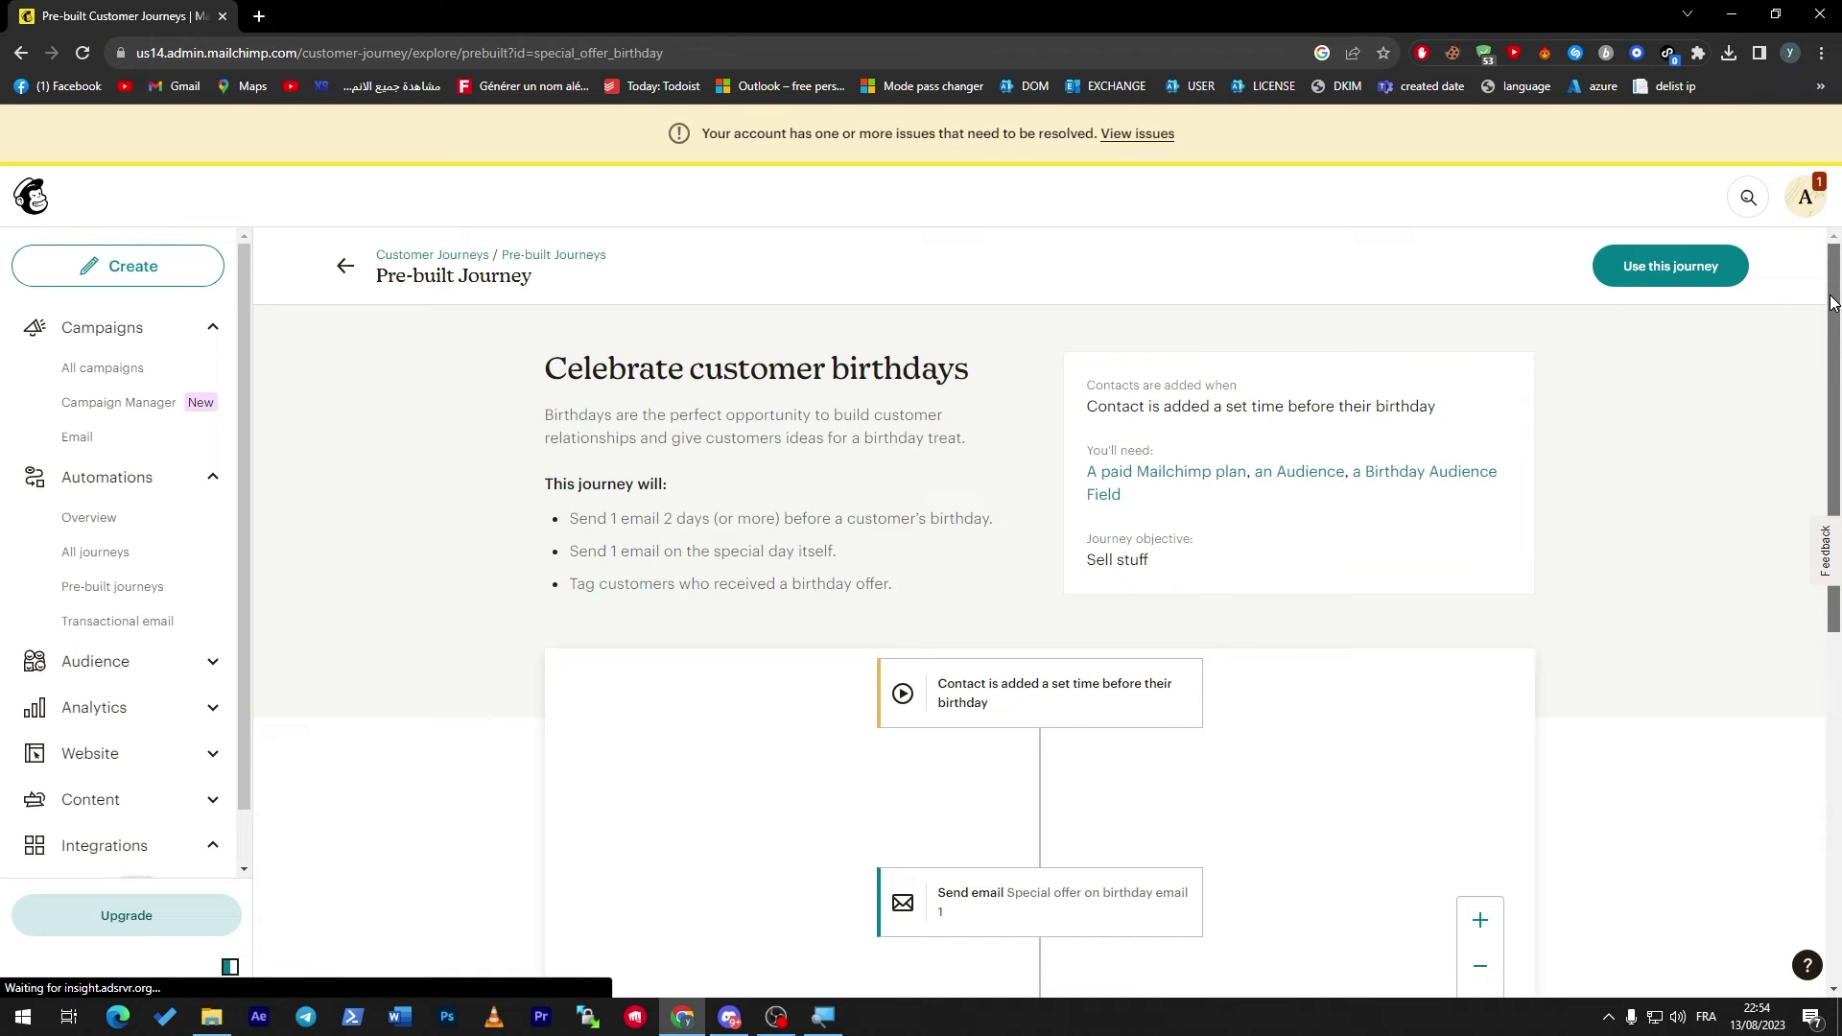
scroll(1726, 386, "down", 1)
scroll(1678, 465, "up", 1)
scroll(1793, 522, "down", 4)
scroll(1815, 451, "up", 2)
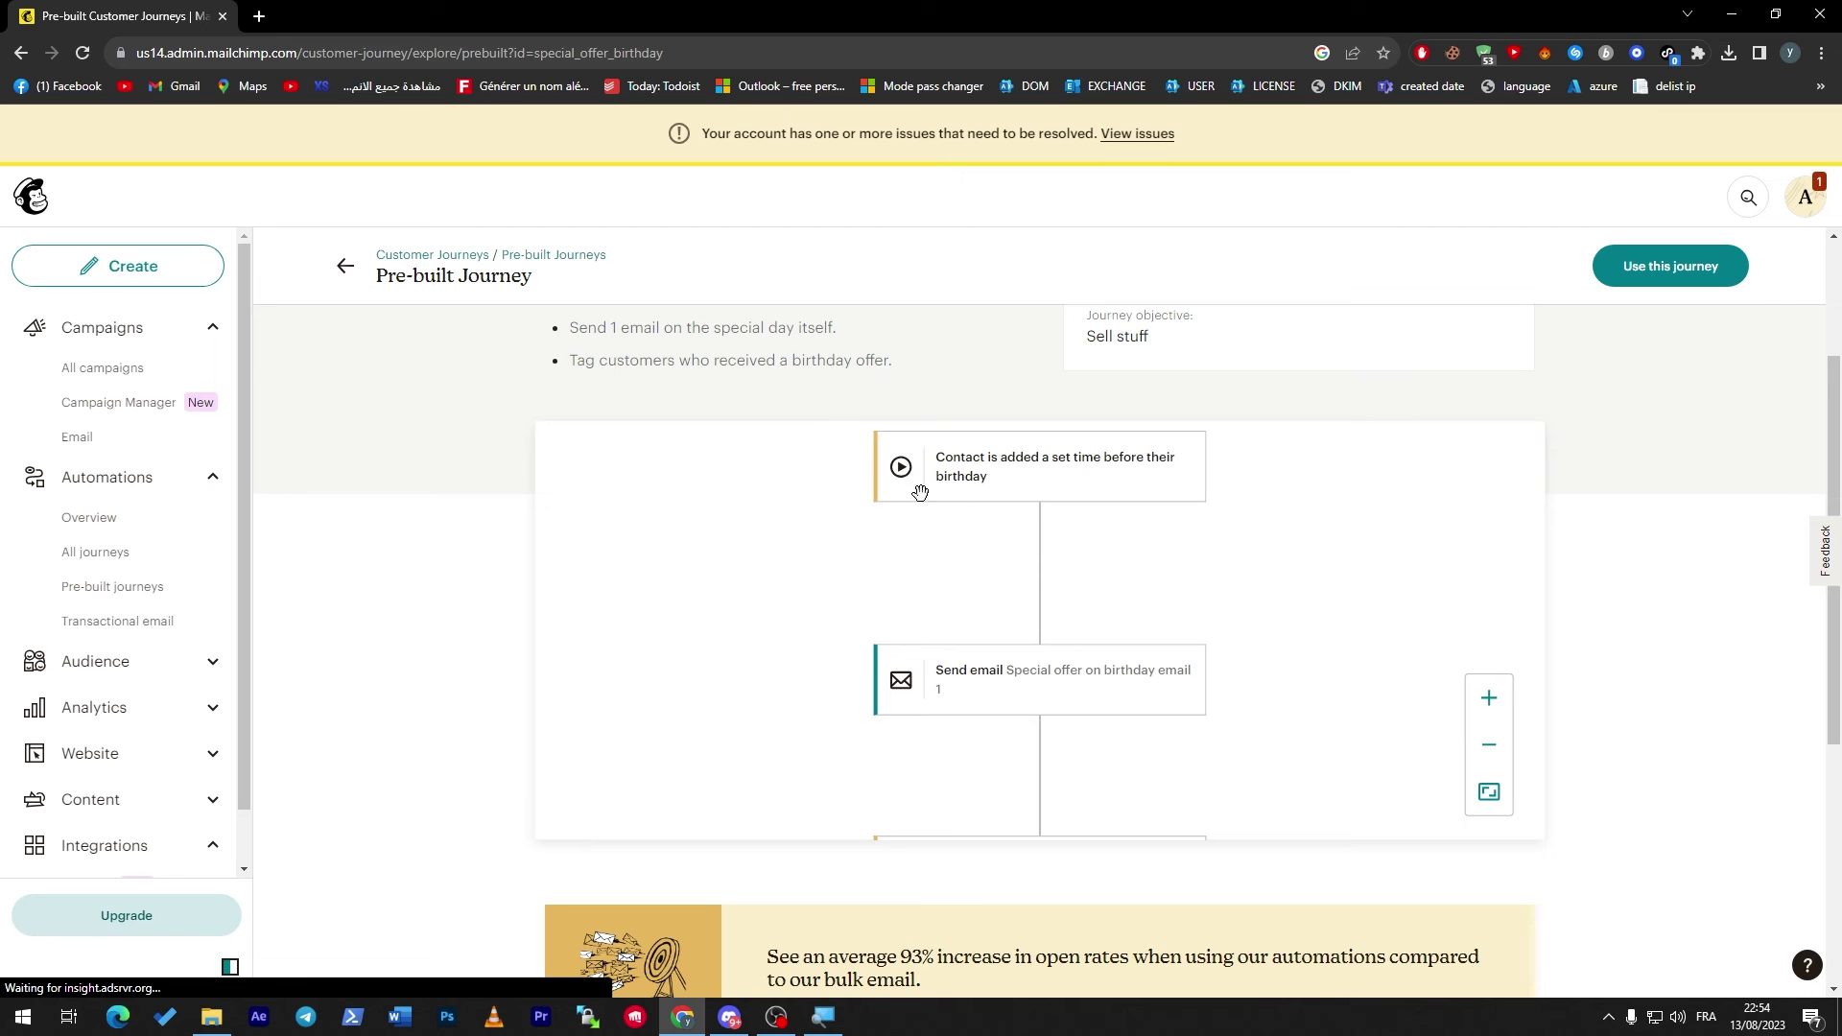
scroll(1804, 788, "down", 5)
scroll(1803, 788, "up", 5)
scroll(1827, 576, "down", 5)
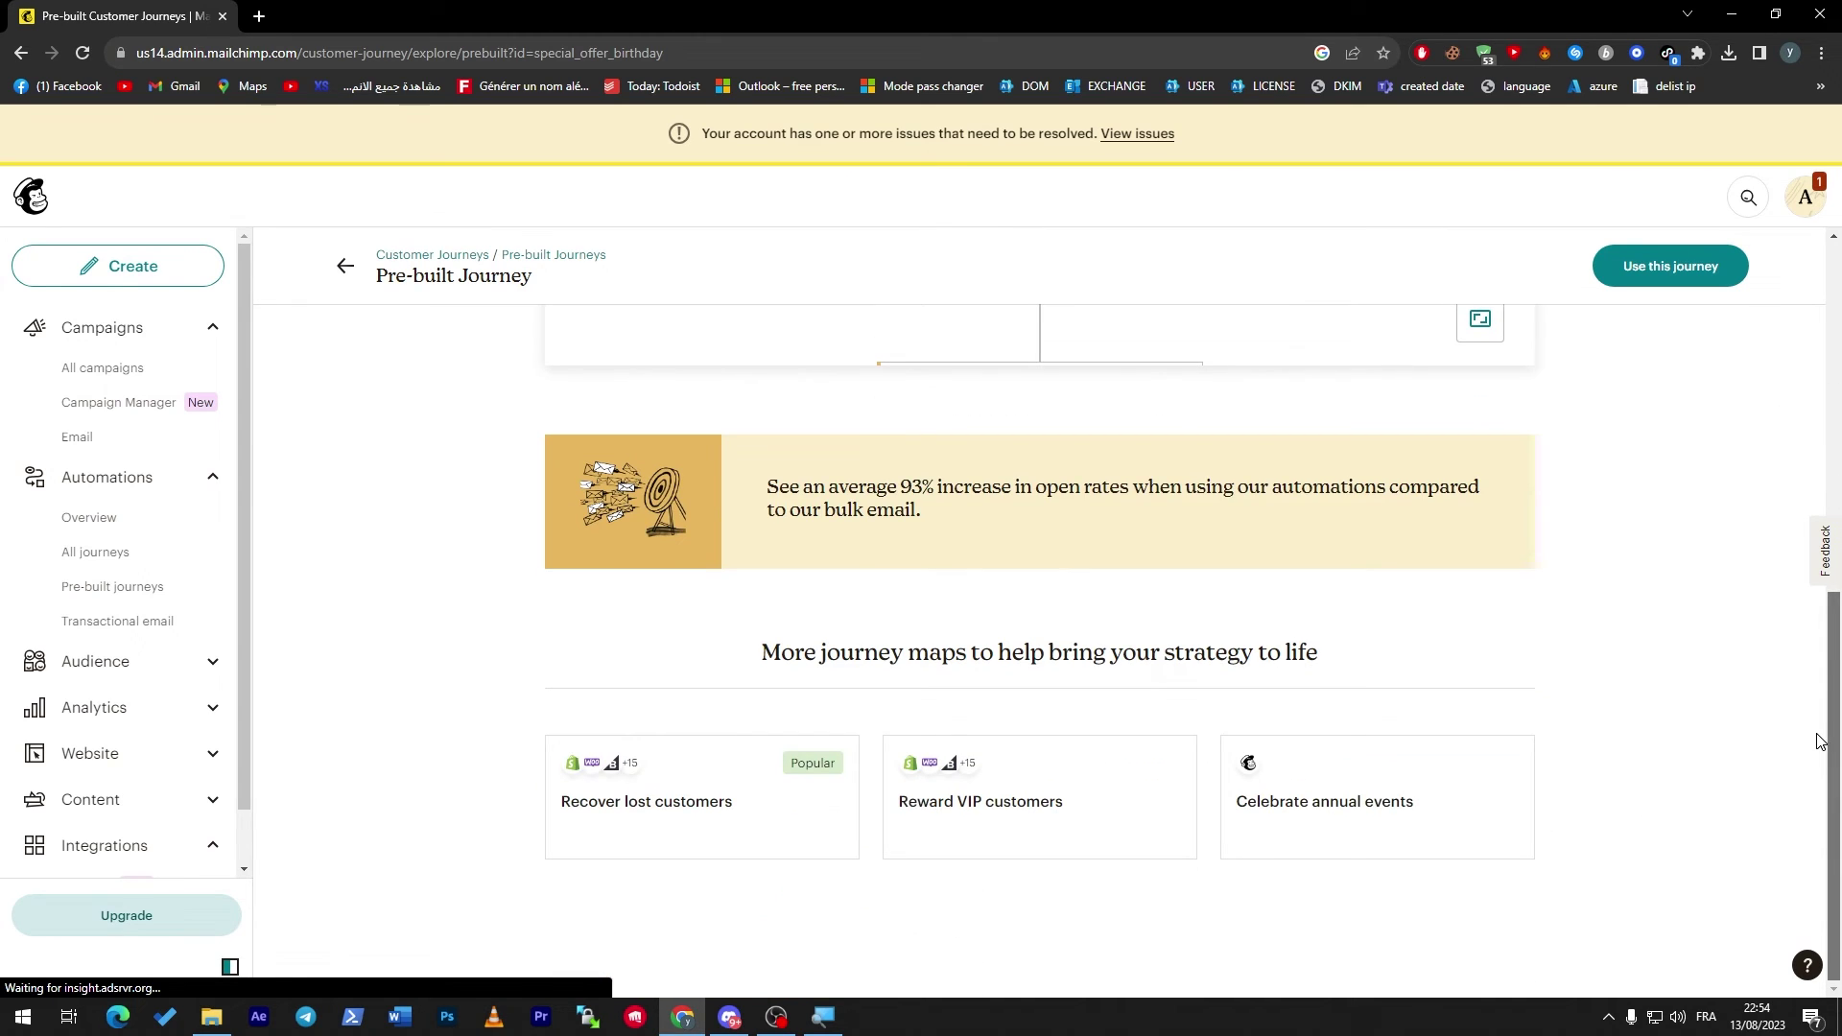
scroll(1816, 740, "up", 7)
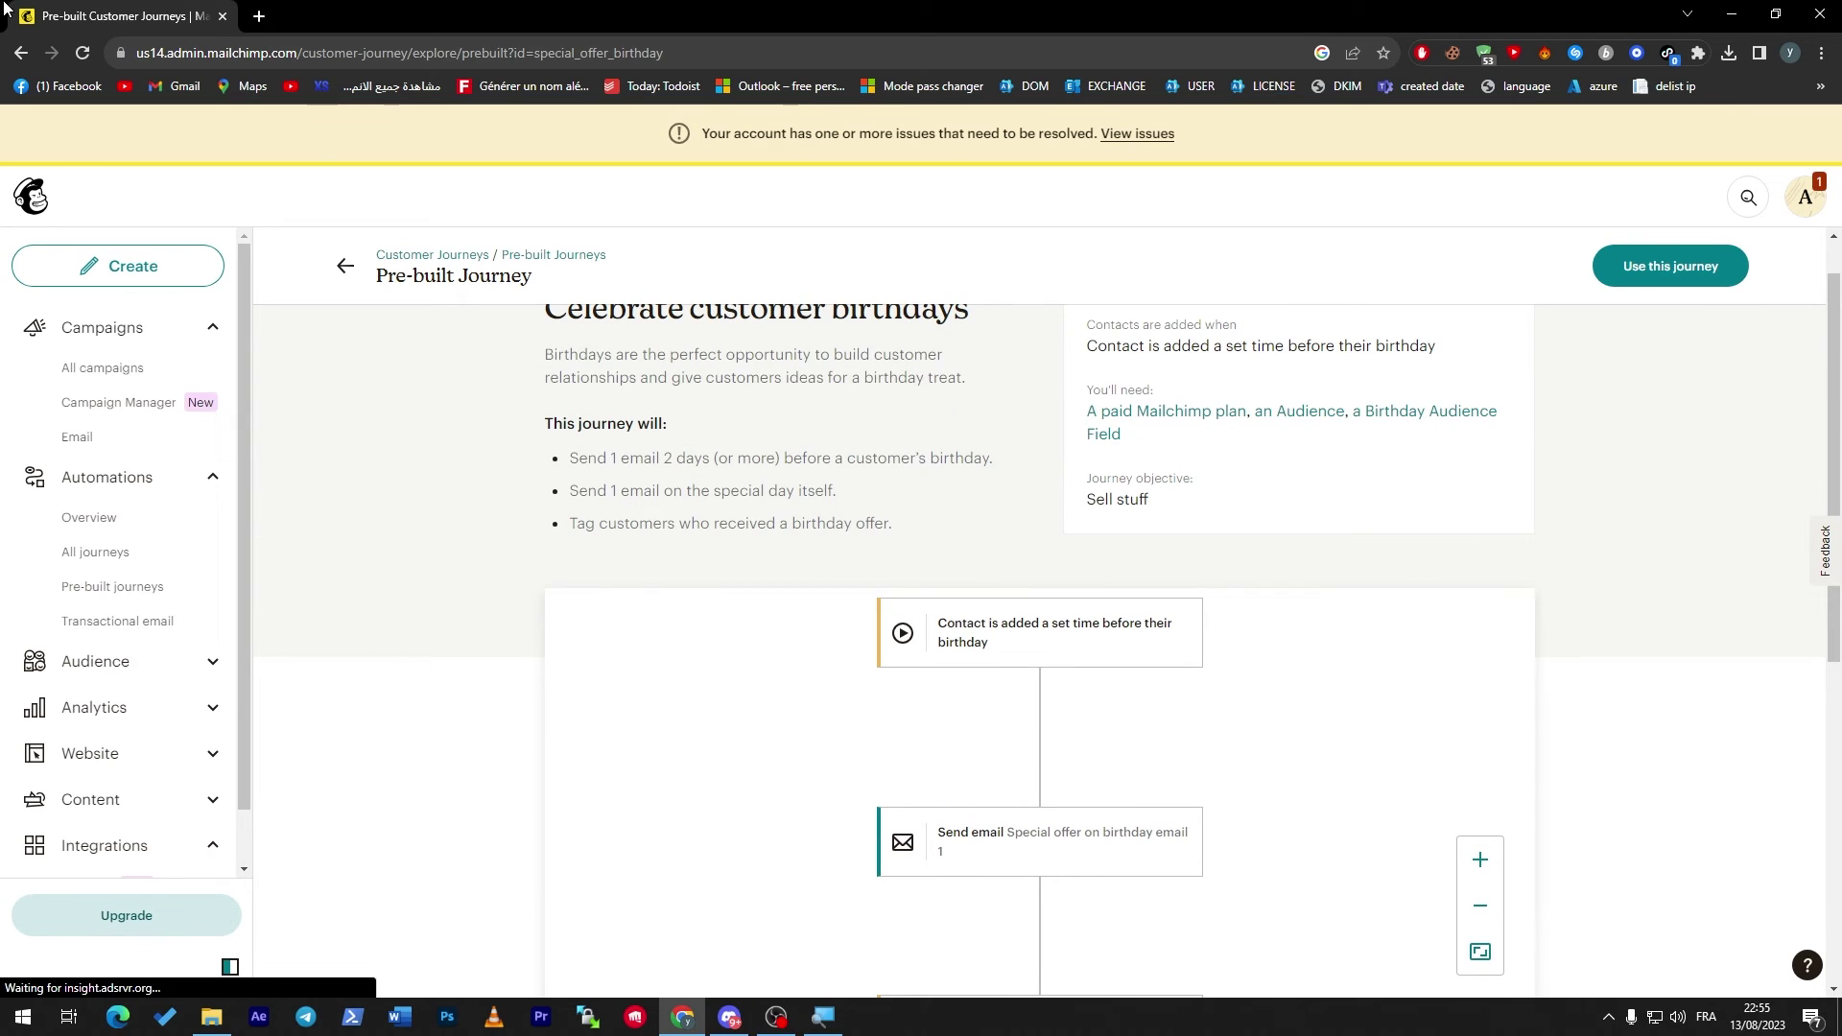
scroll(1807, 245, "up", 1)
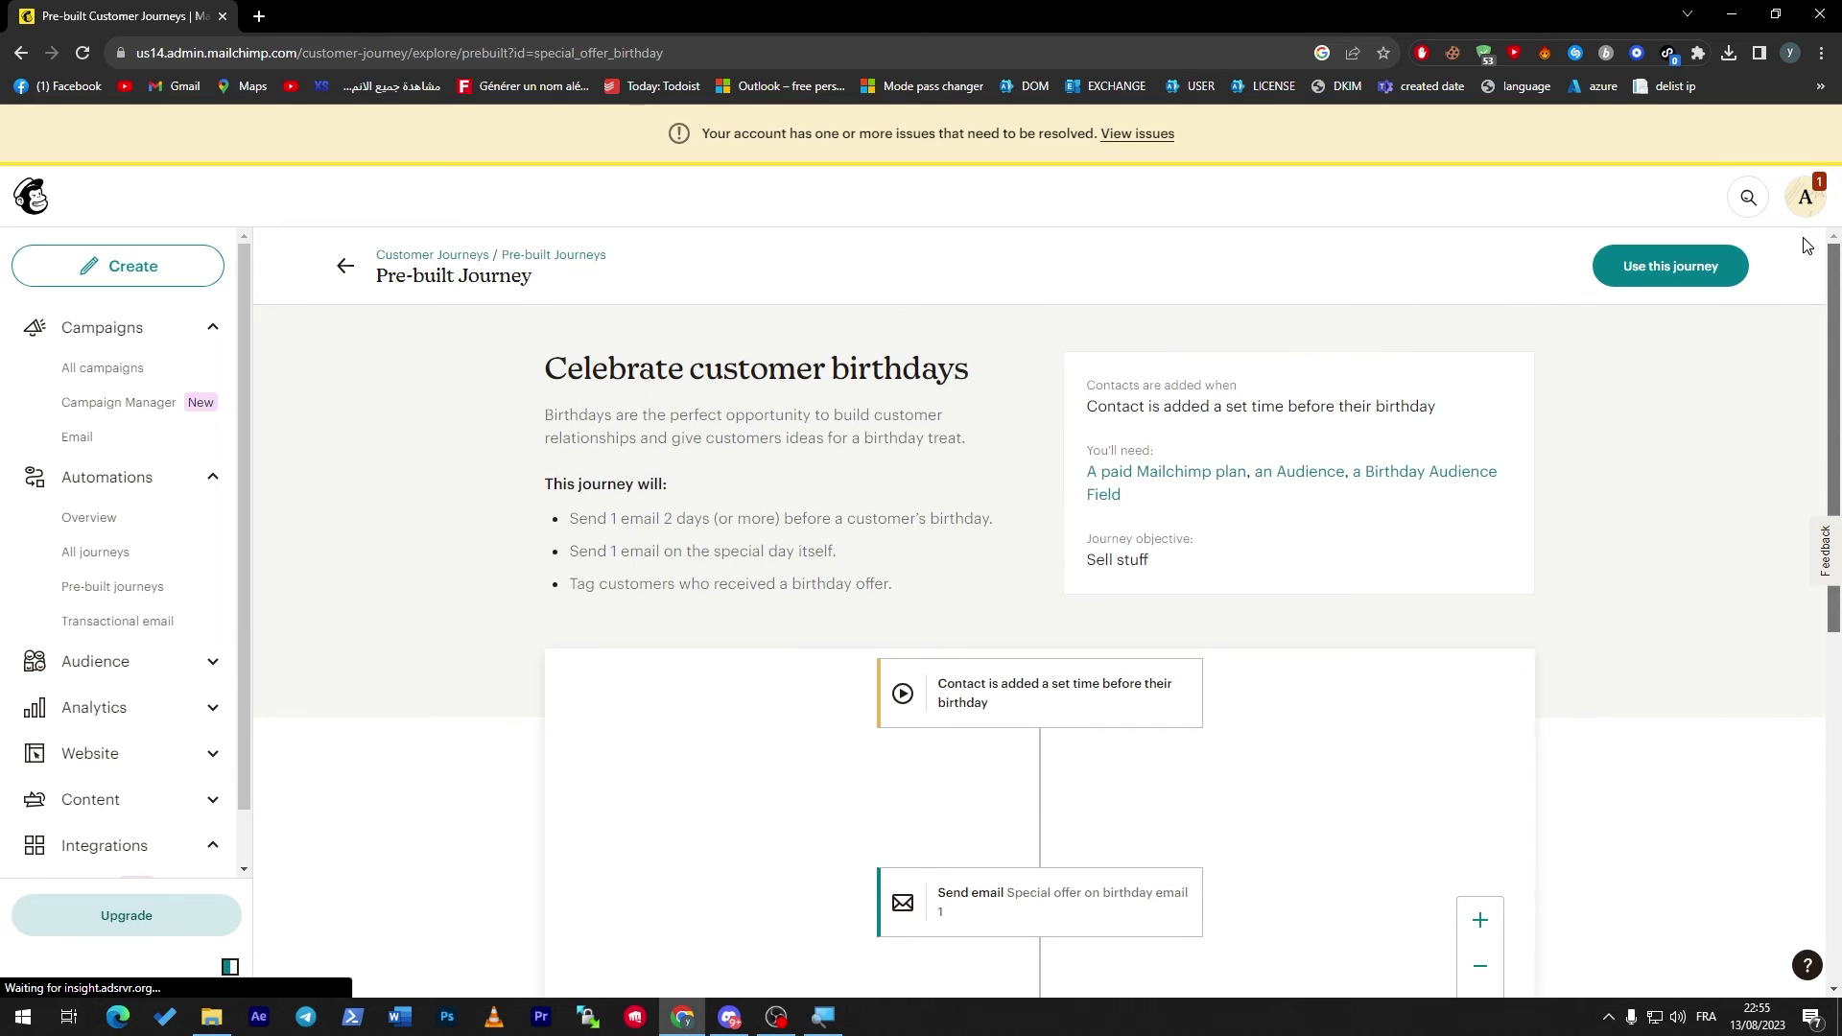
Choose Use this journey, dismiss the zaeazeaze audience check, and return to the Home dashboard.
left_click(1725, 273)
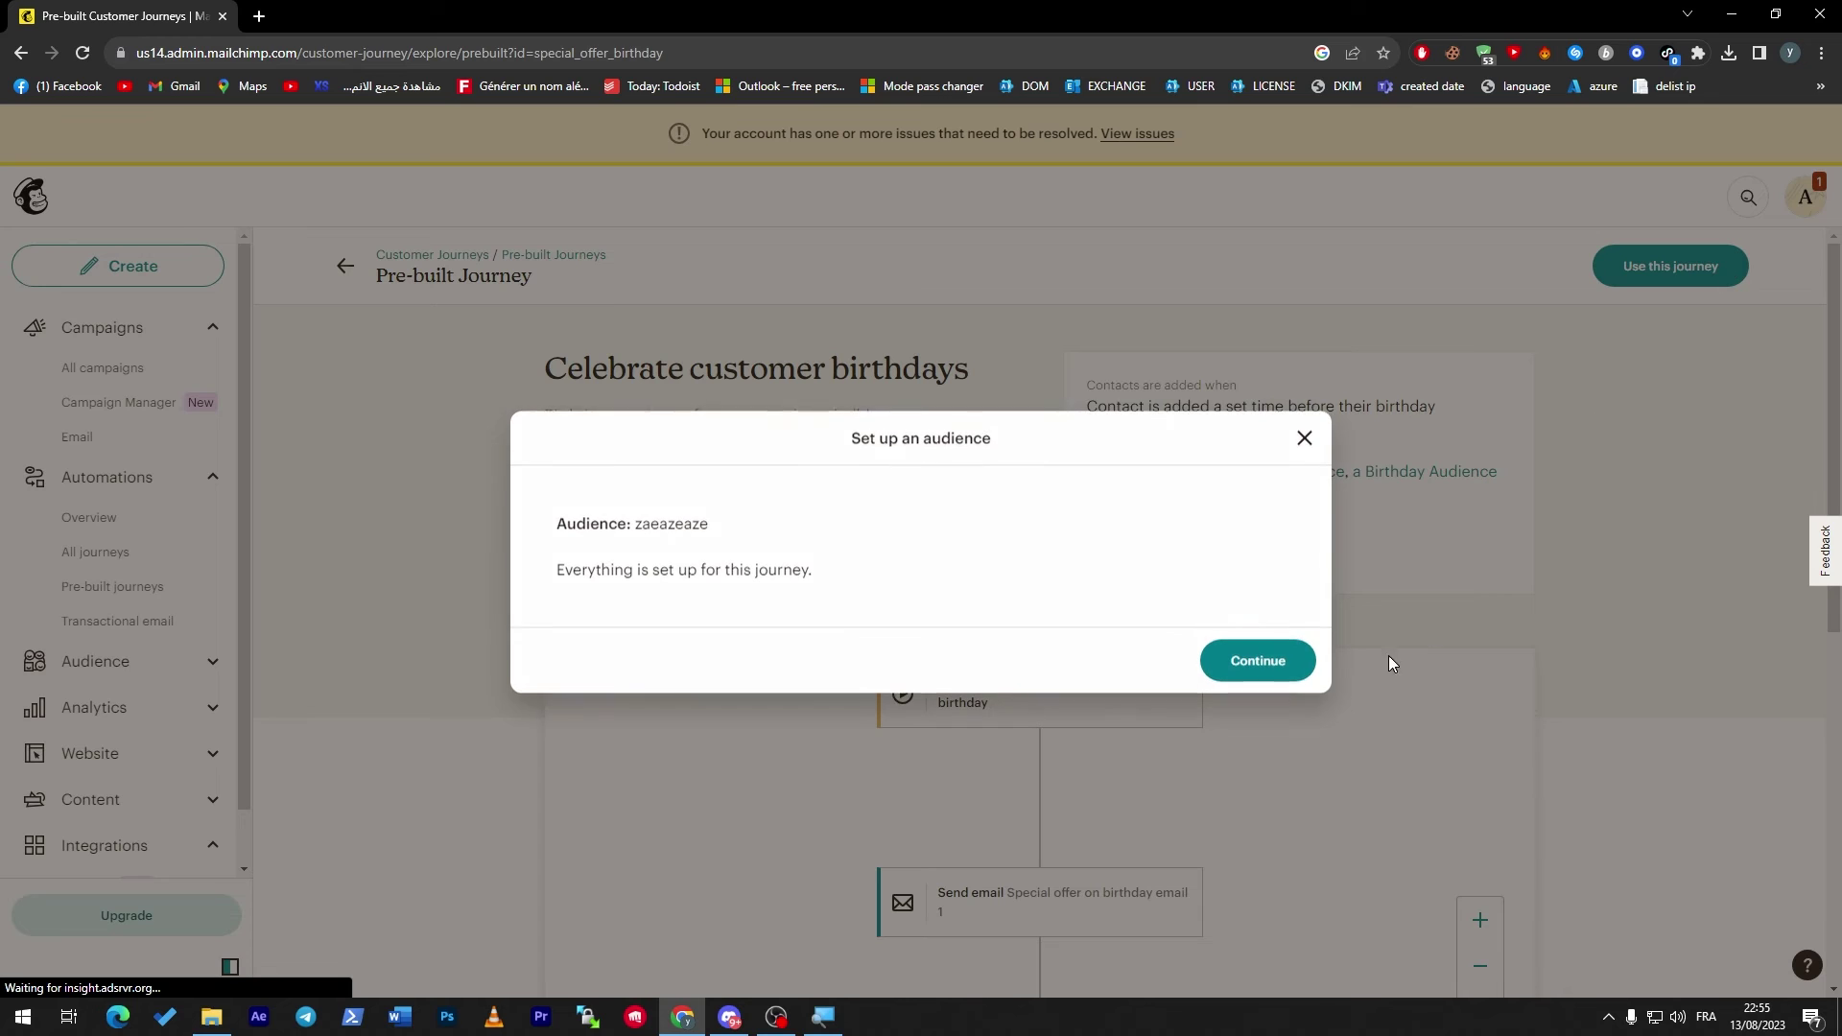
left_click(1303, 438)
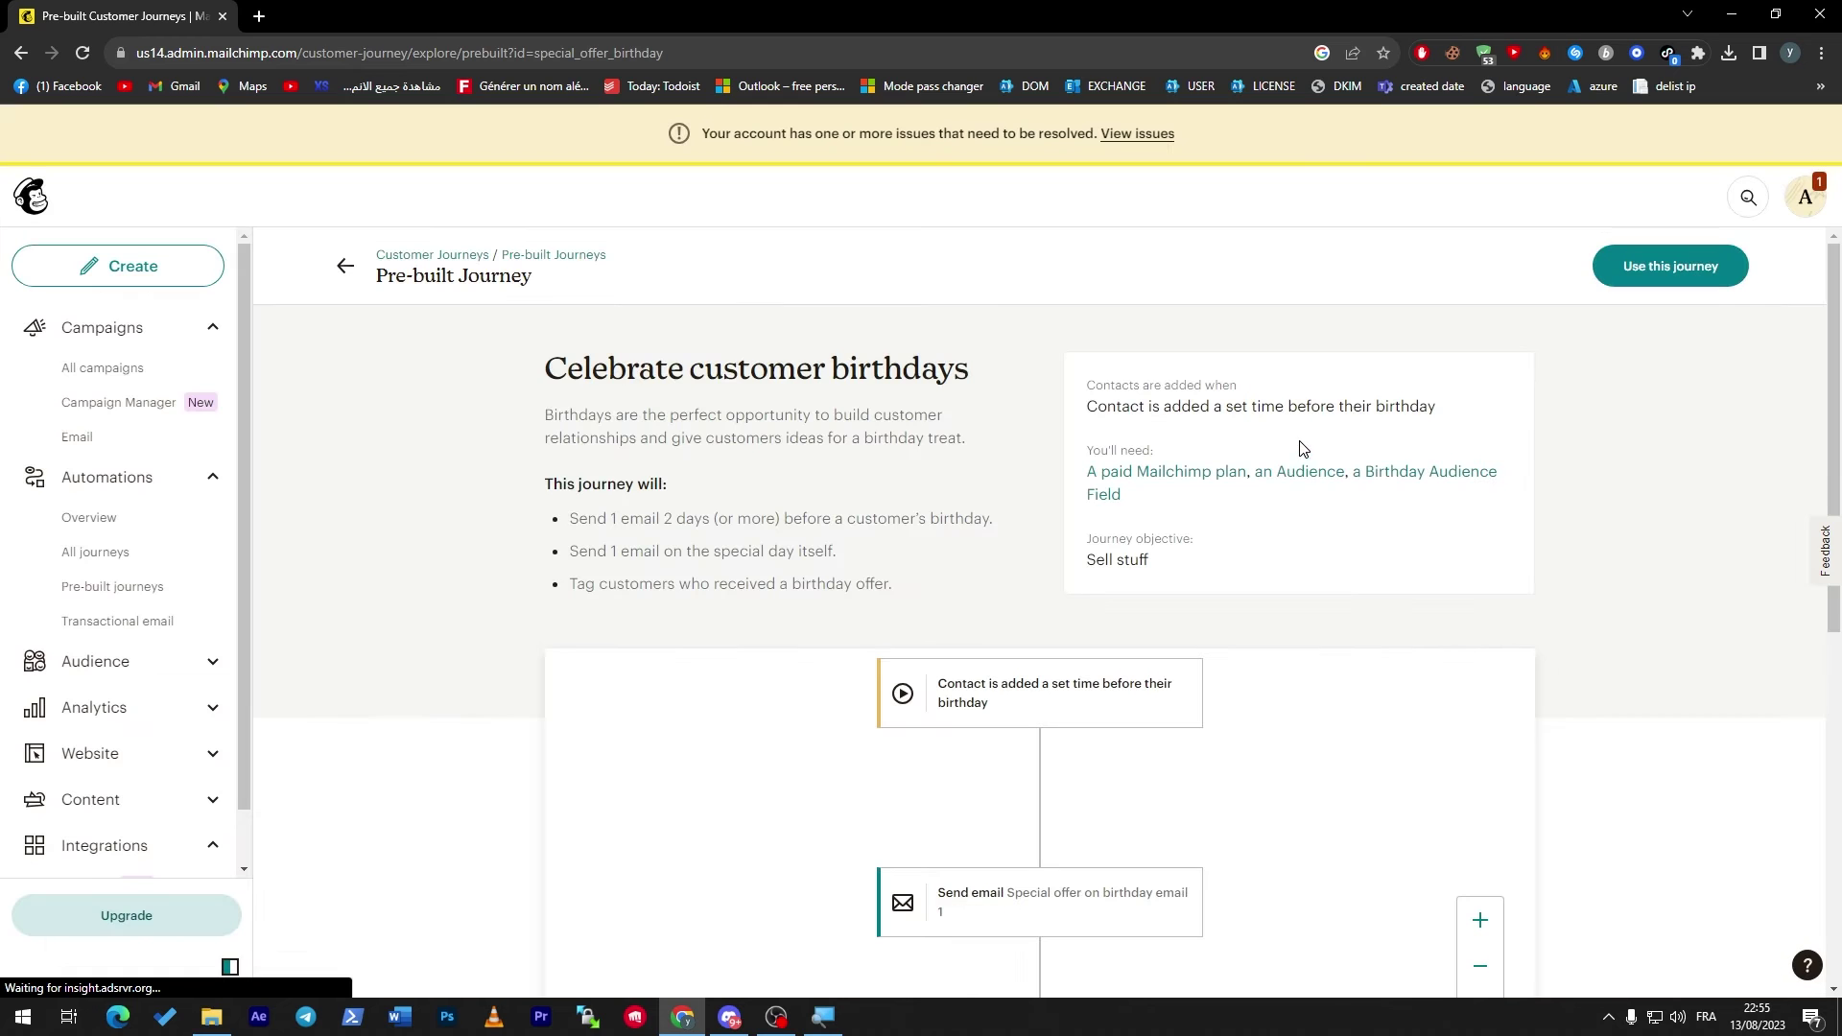
left_click(46, 338)
left_click(32, 196)
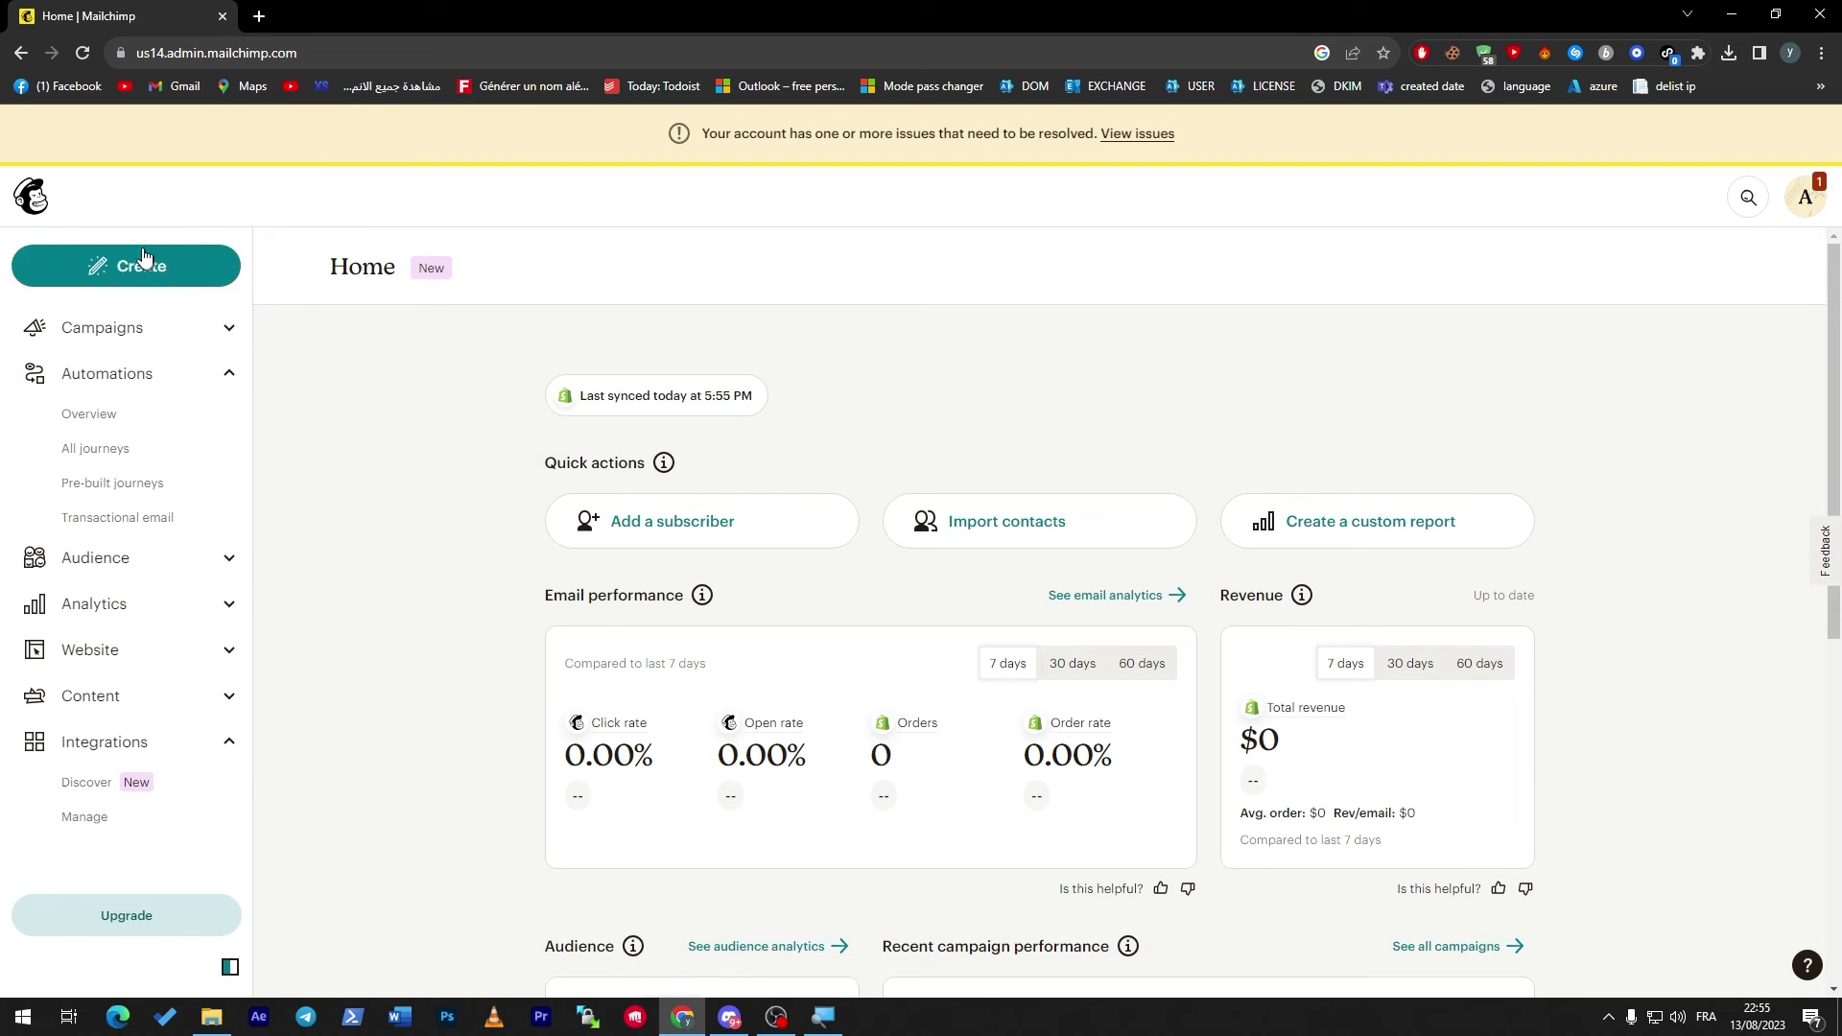
From the Campaigns list, start building a new landing page.
left_click(106, 331)
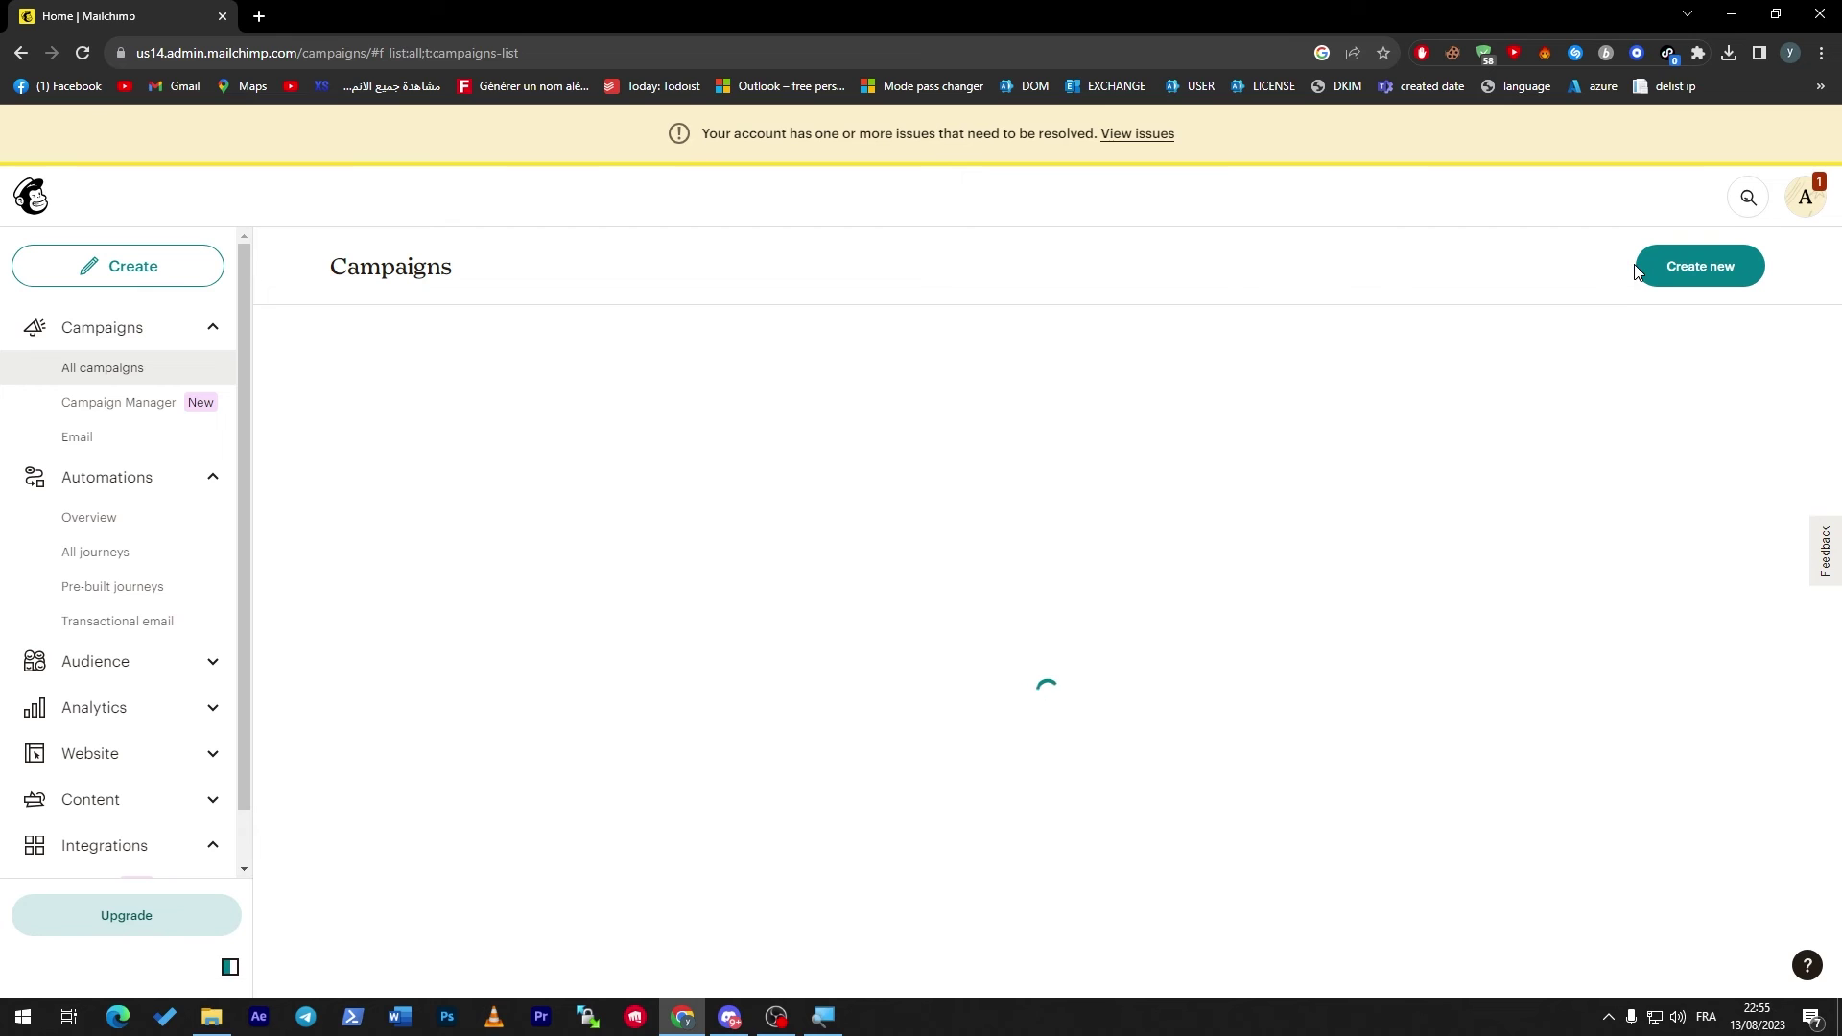
left_click(1669, 273)
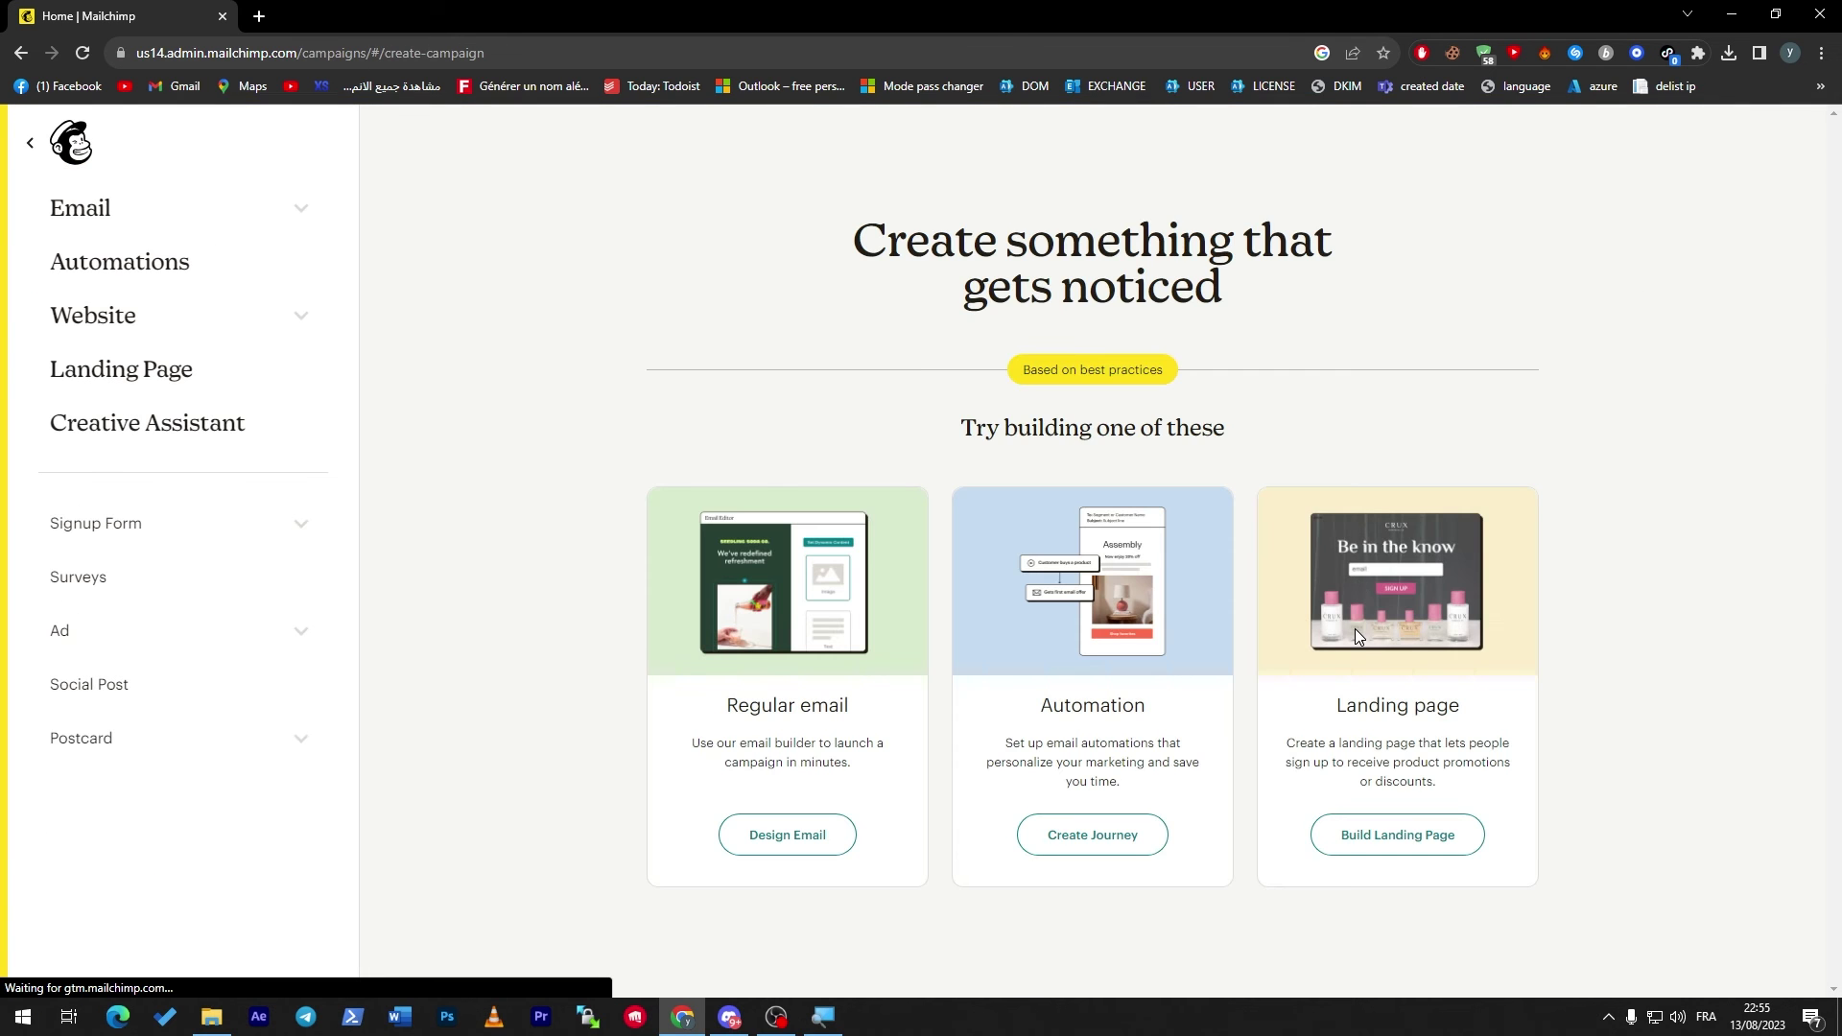
key("Escape")
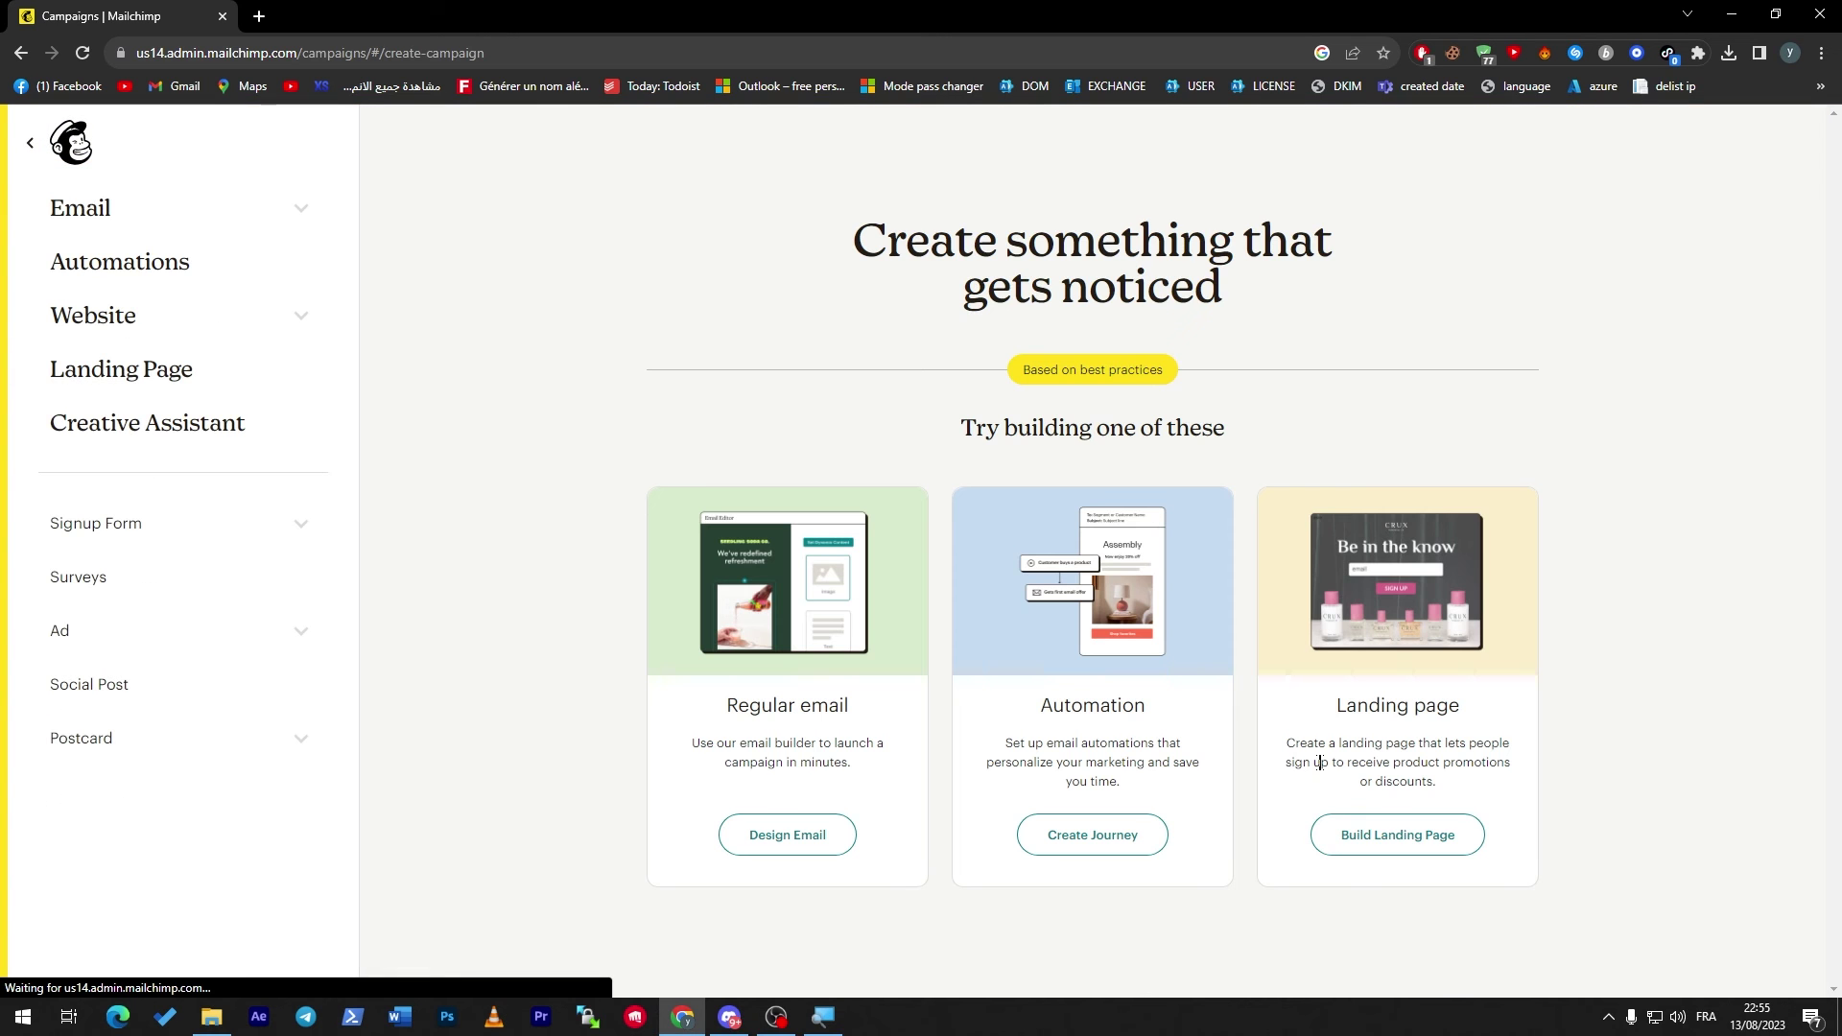
left_click(1347, 835)
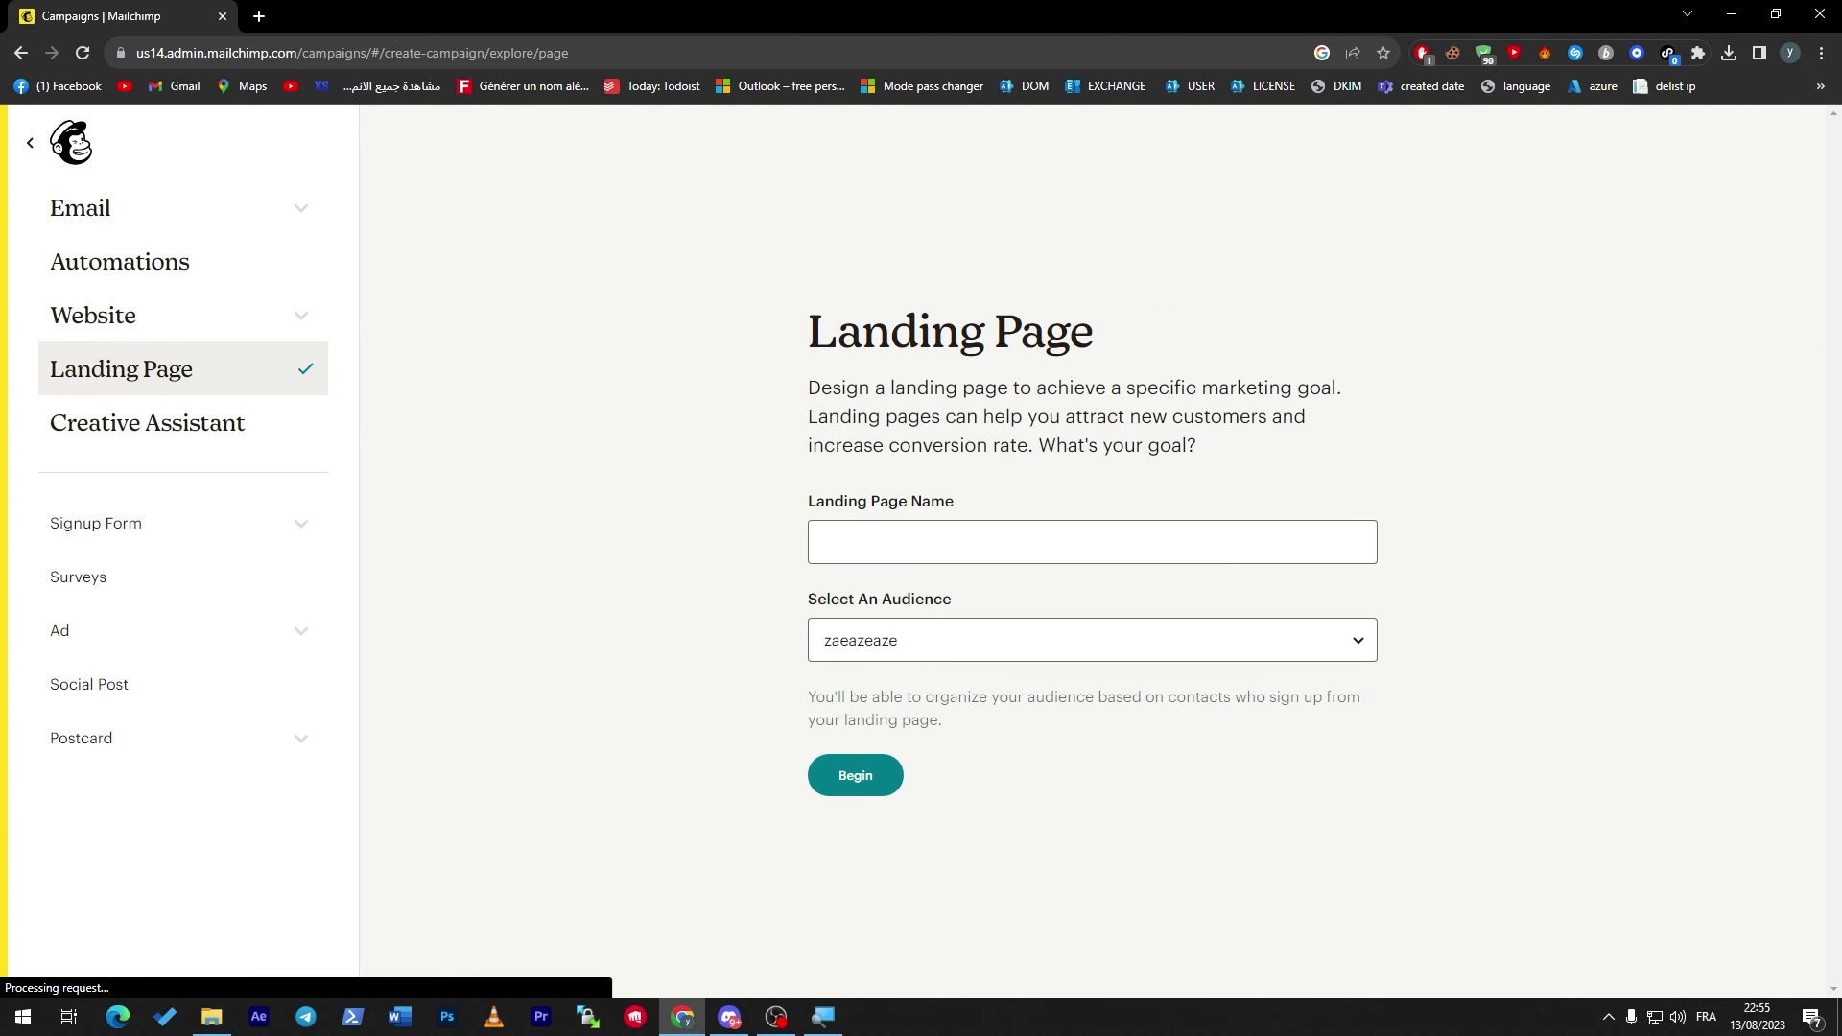
Name the landing page 'Newsletter' for the zaeazeaze audience and create it.
left_click(938, 551)
left_click(945, 593)
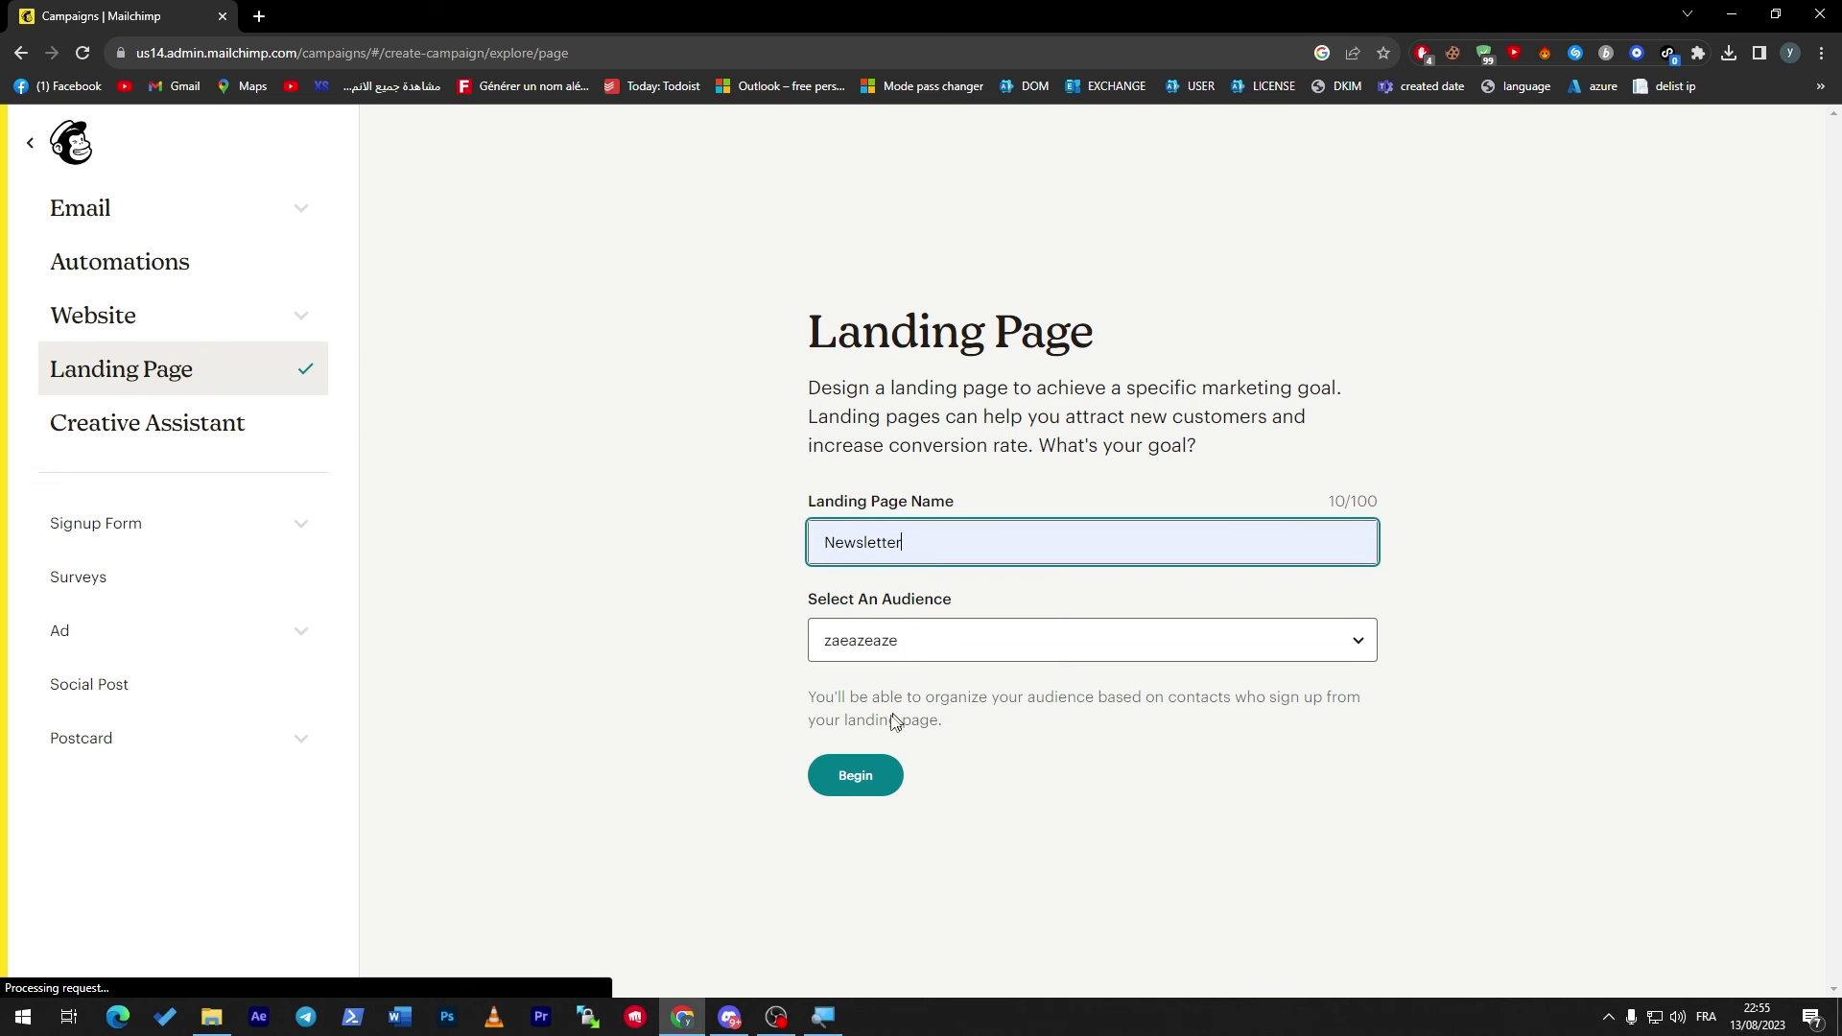
left_click(851, 782)
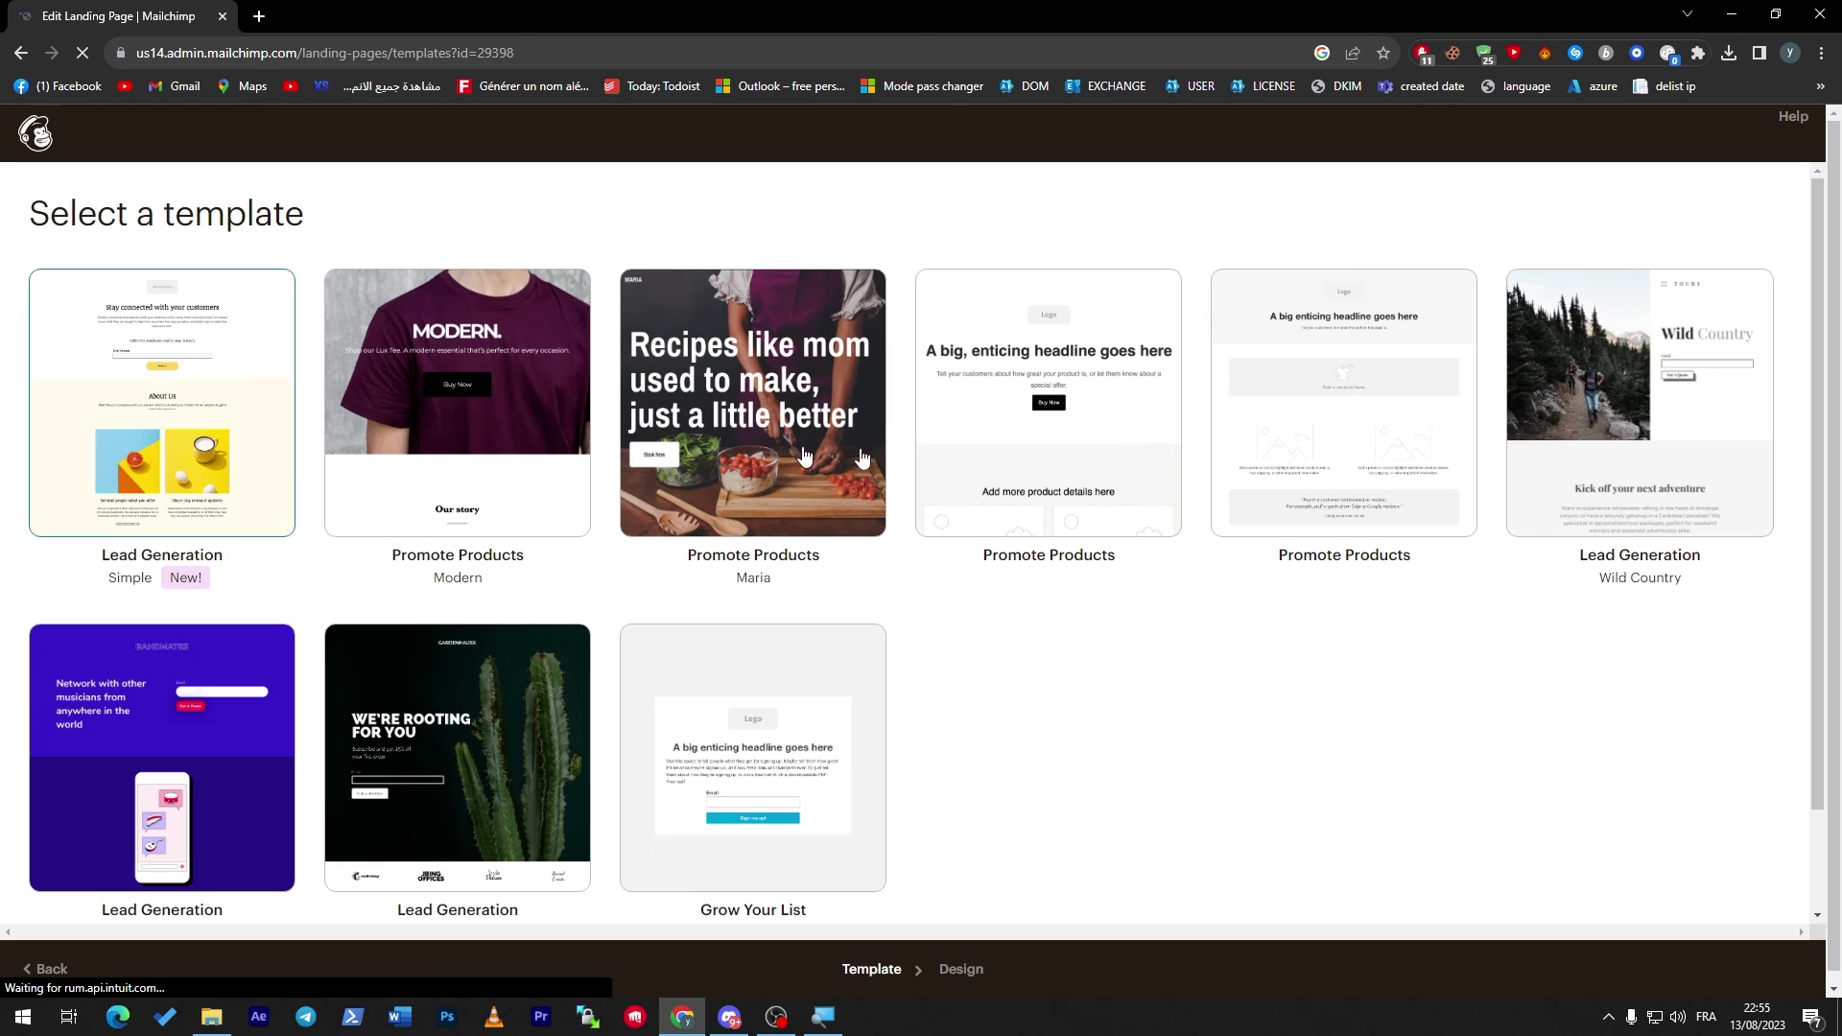
Choose the Lead Generation Gardenhause template for the Newsletter landing page.
scroll(1827, 326, "down", 1)
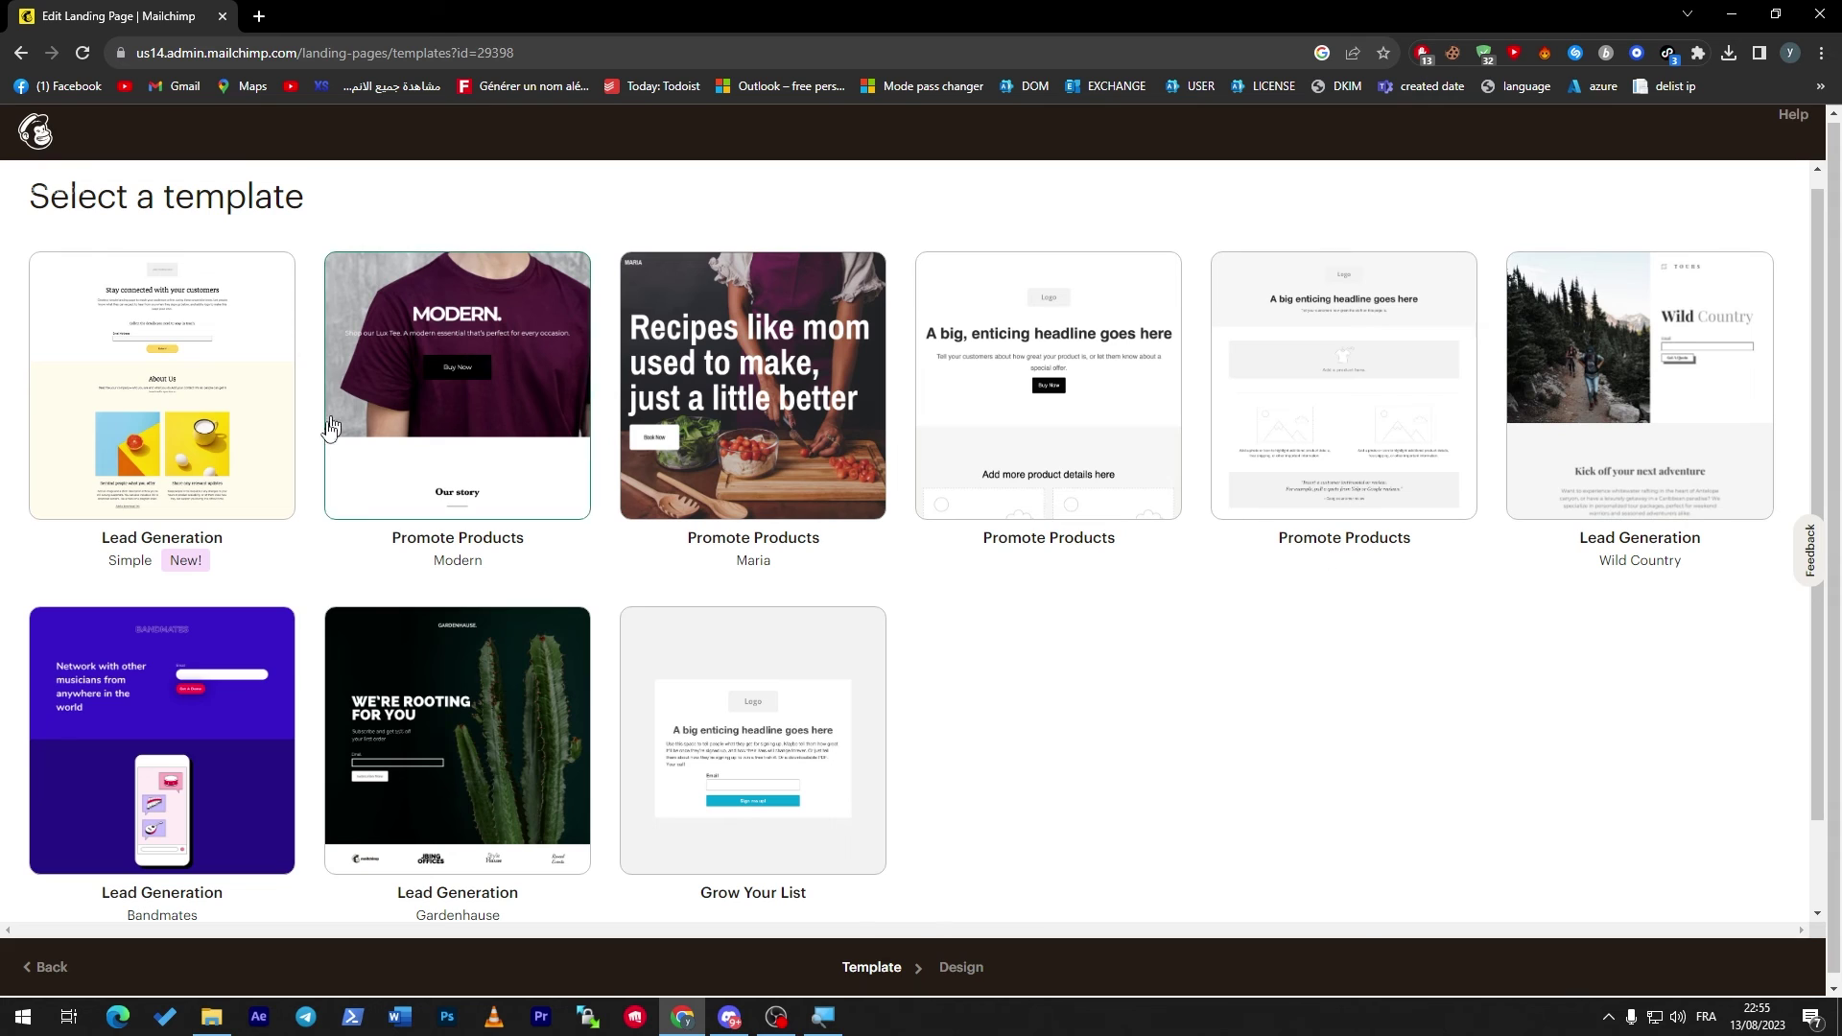
left_click(507, 683)
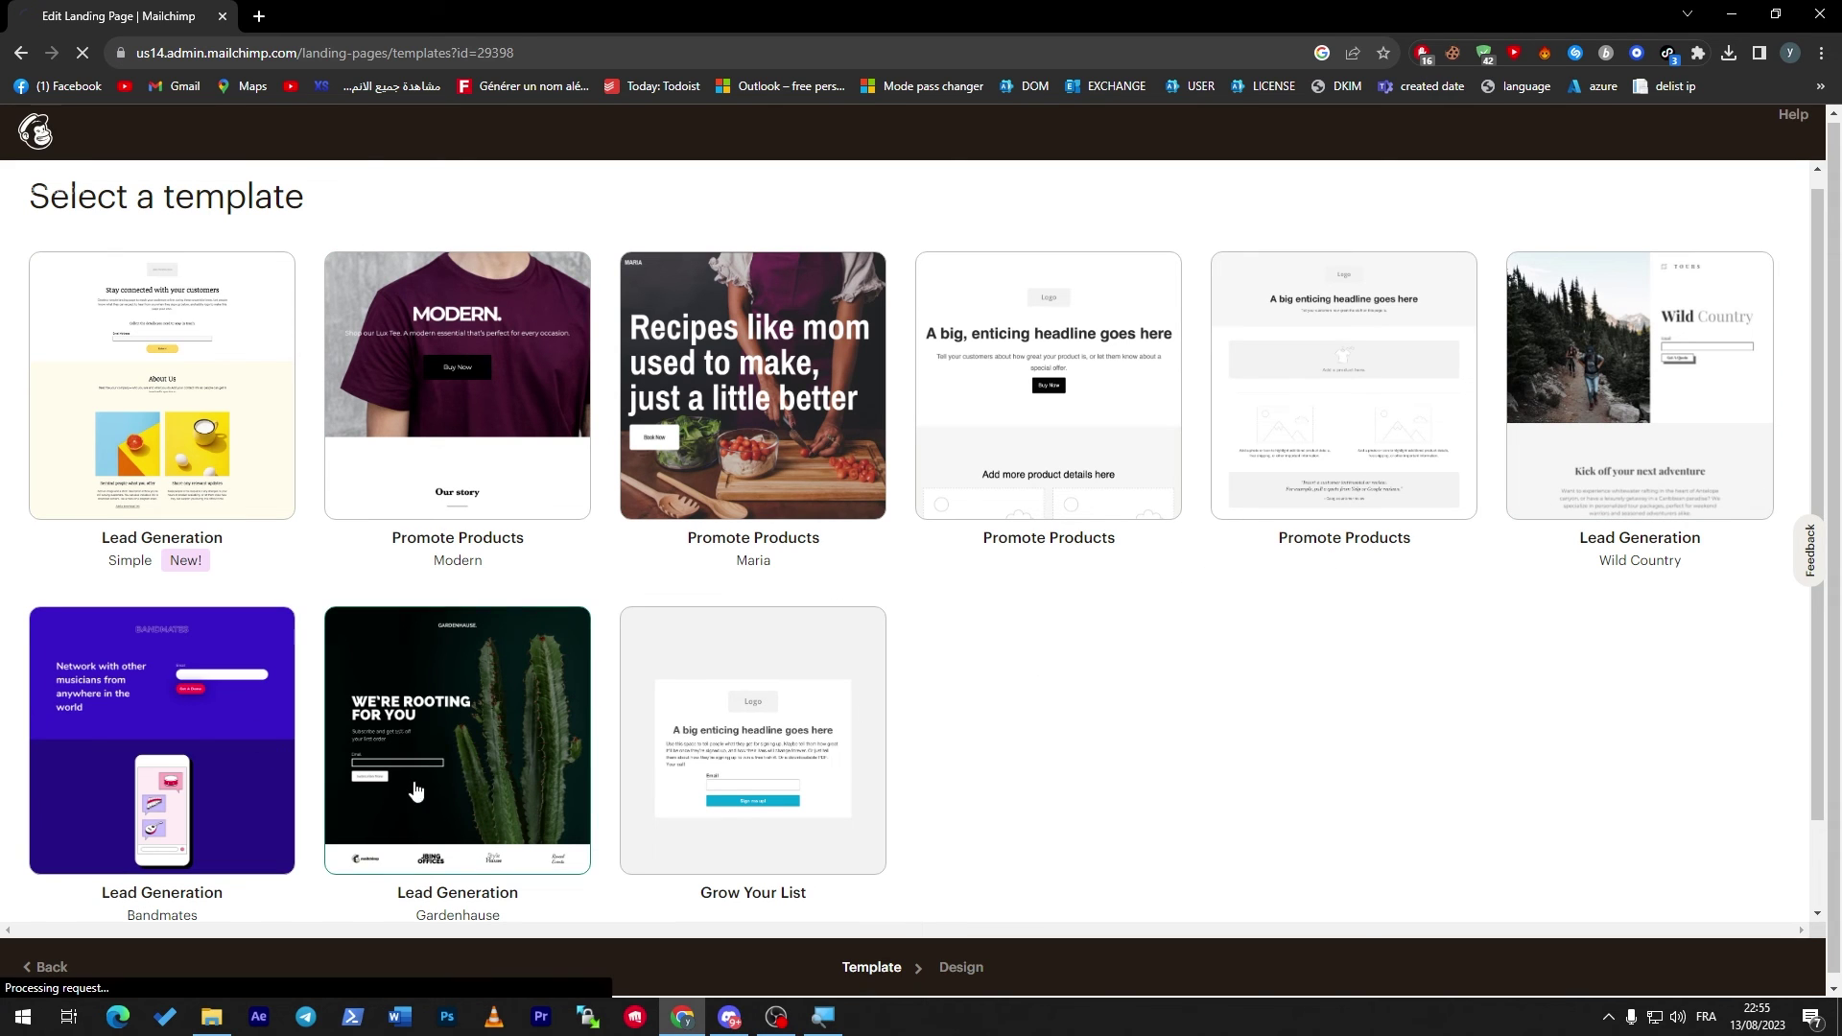